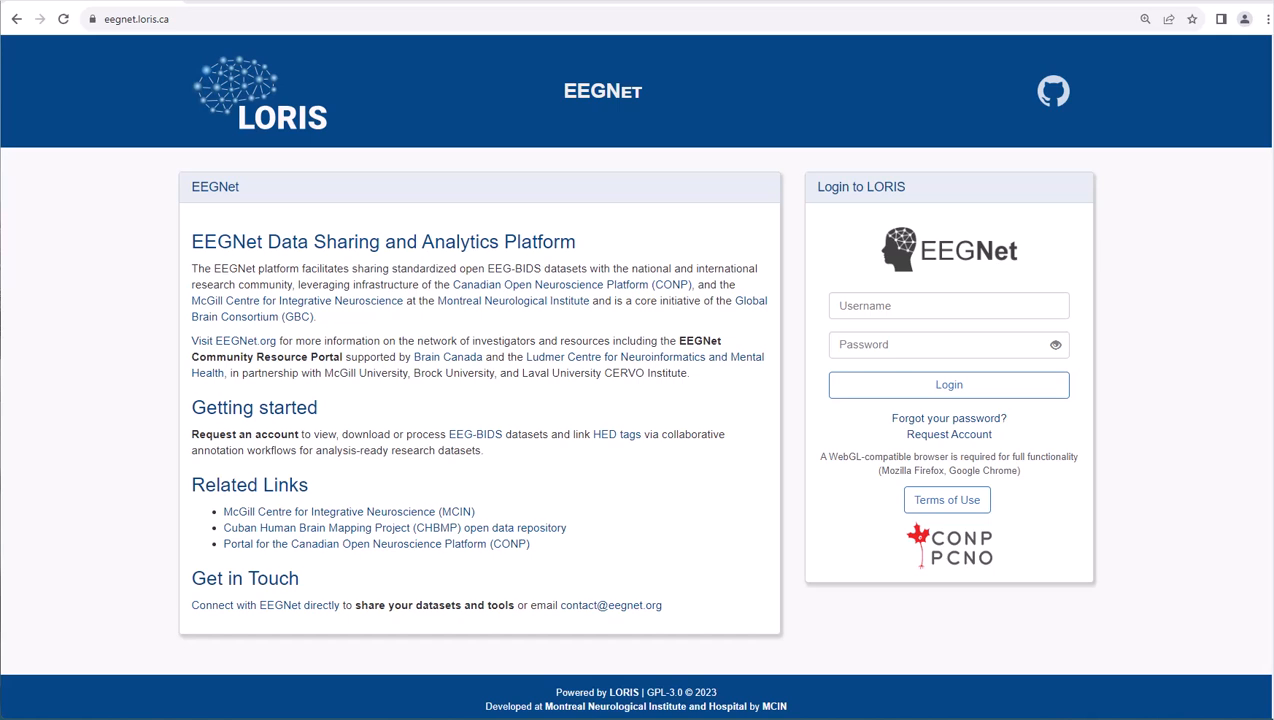
- View the account request form, return to the login page and accept the Terms of Use
click(956, 443)
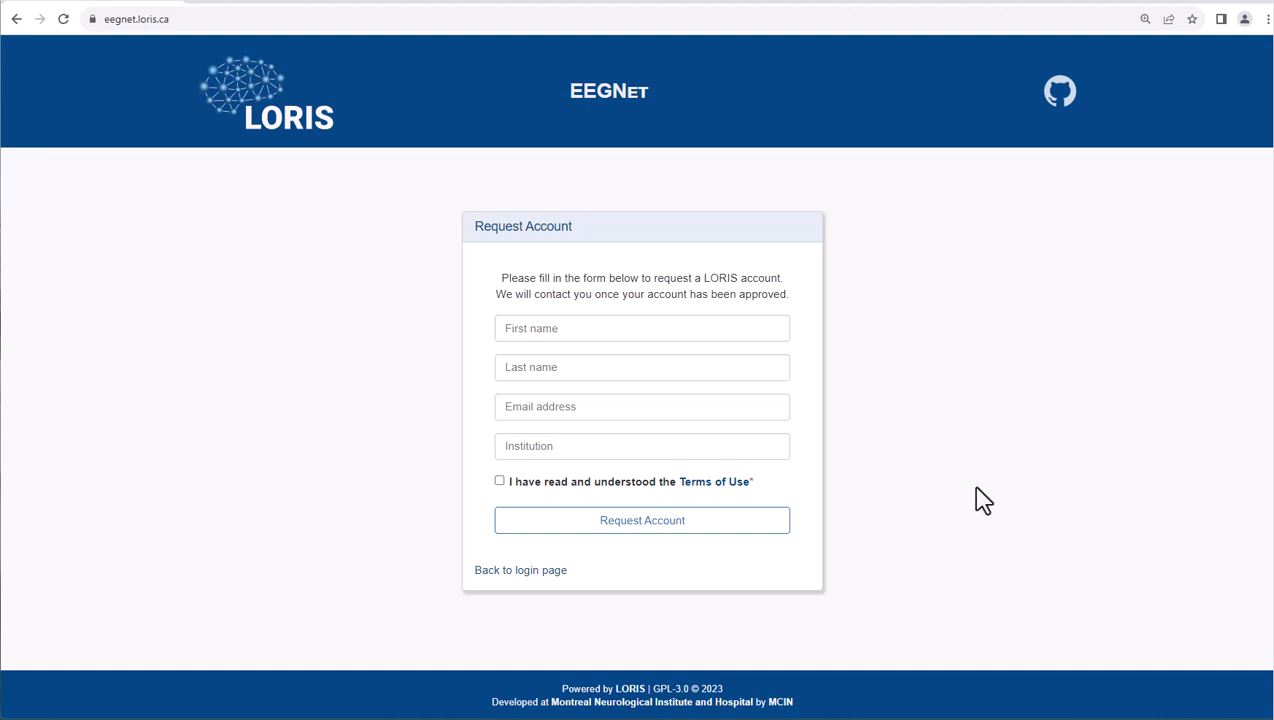
click(535, 572)
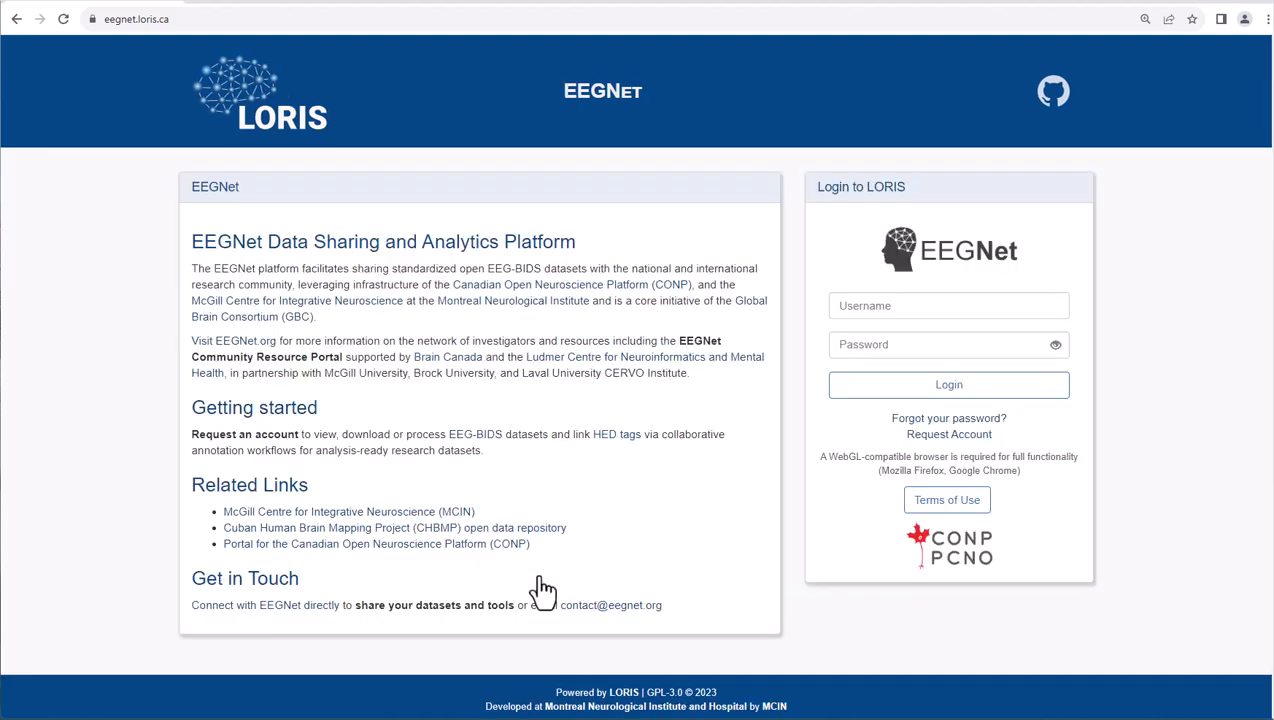
click(947, 501)
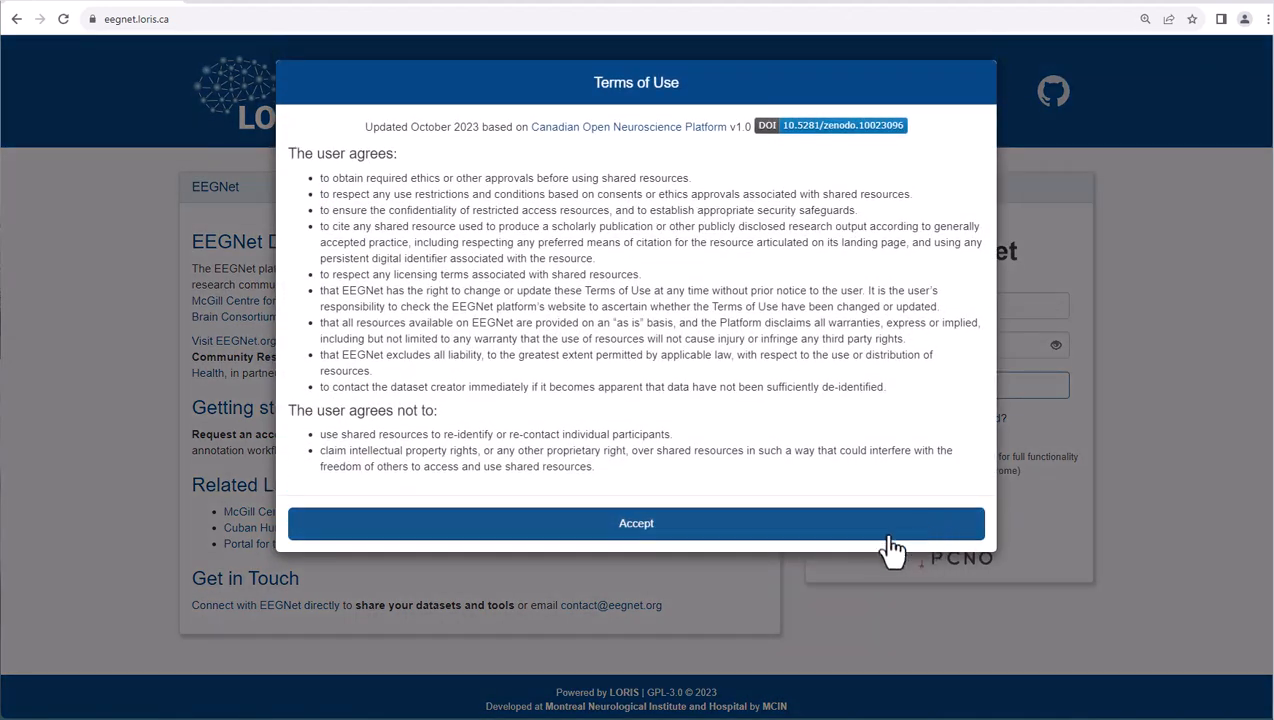
click(648, 528)
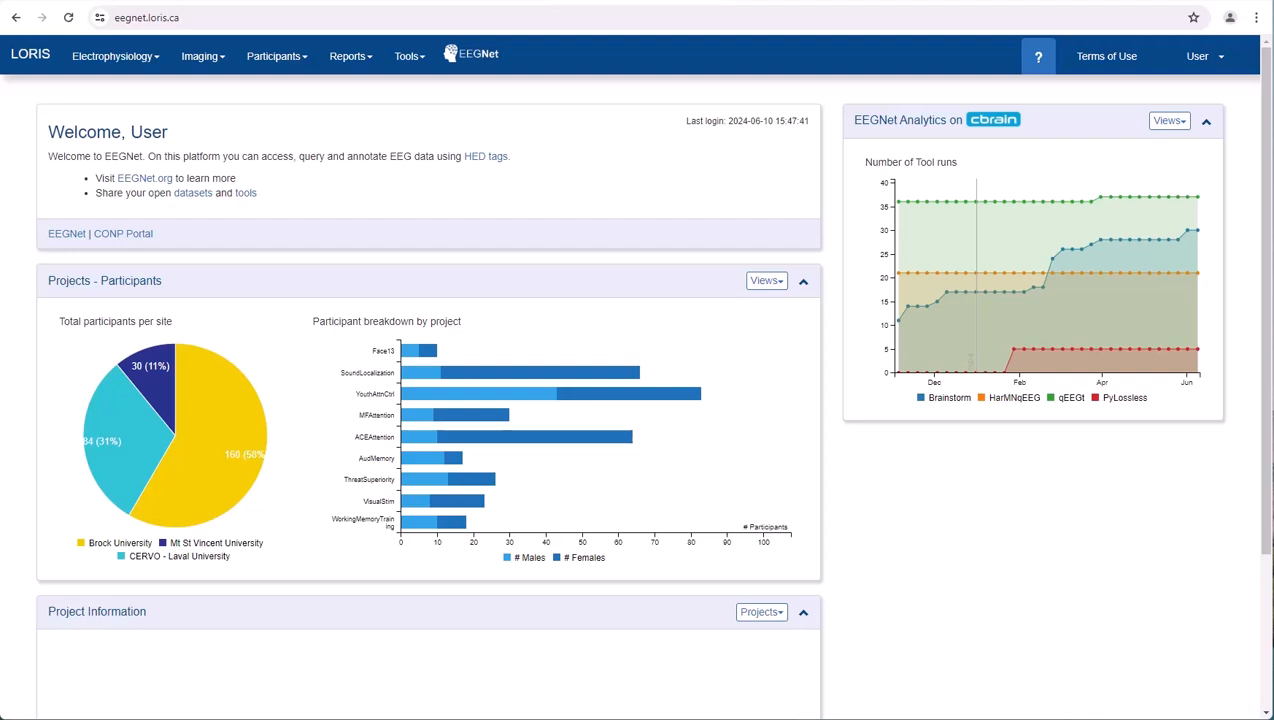
- Inspect the tool runs over time in EEGNet Analytics and show them as a bar chart per tool
mouse_move(1193, 320)
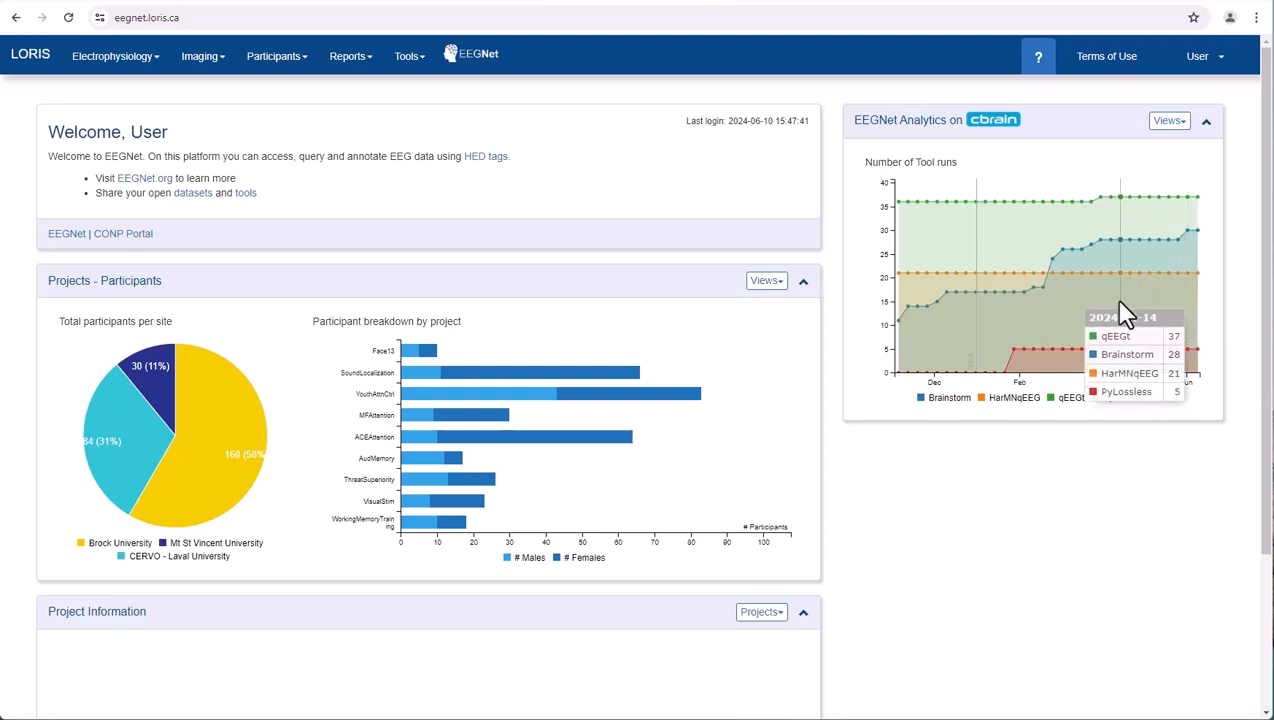
click(1179, 129)
click(1155, 167)
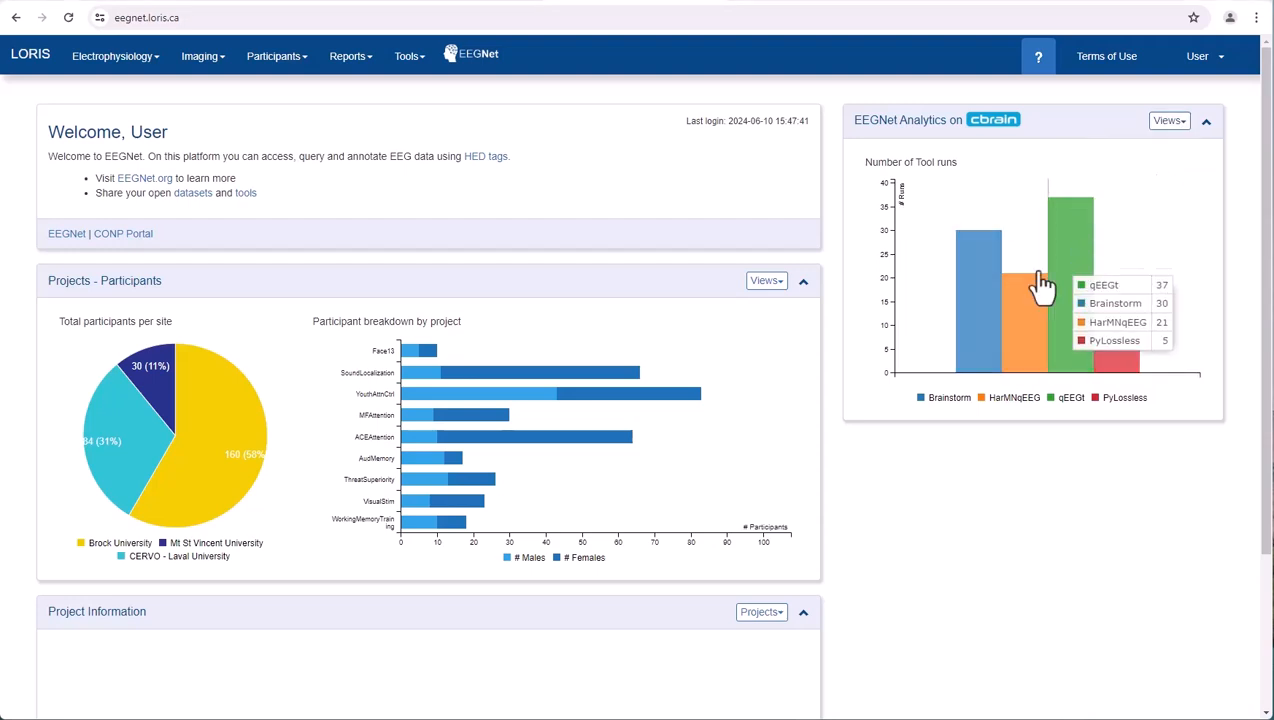
- Review the Projects charts for Recordings and Ages, and return to the Projects - Participants view
click(781, 285)
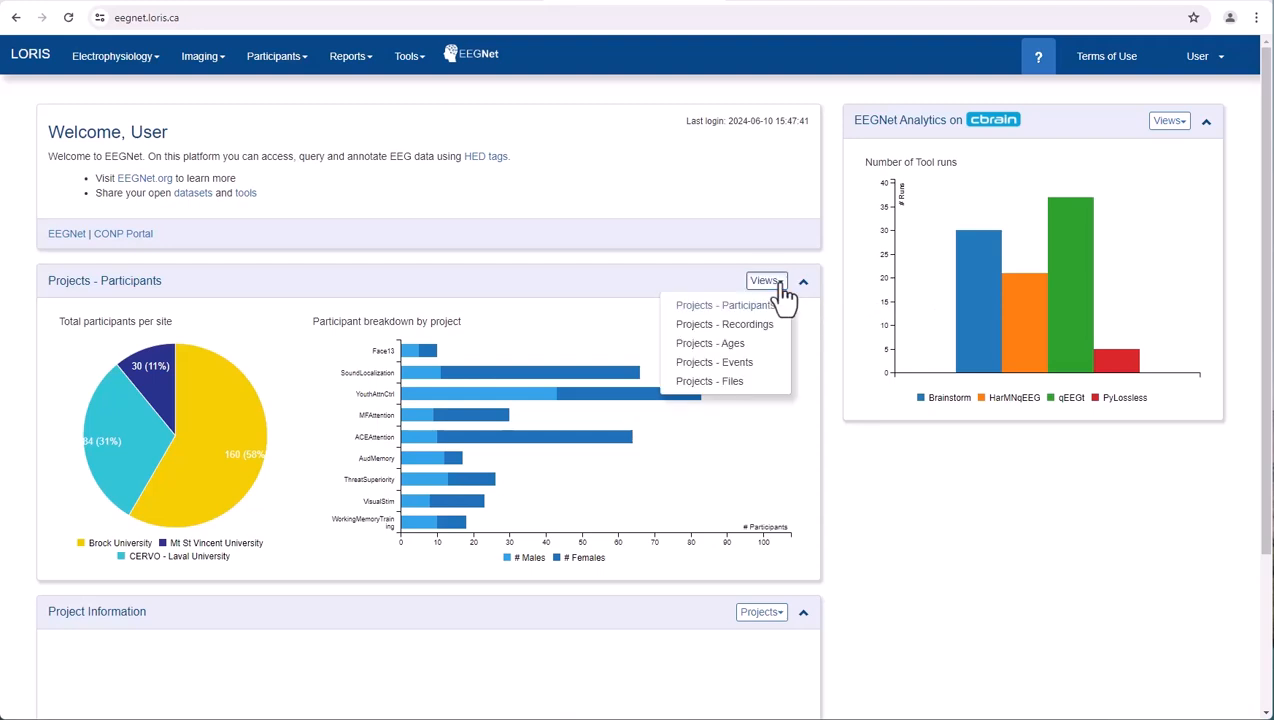
click(776, 321)
click(780, 283)
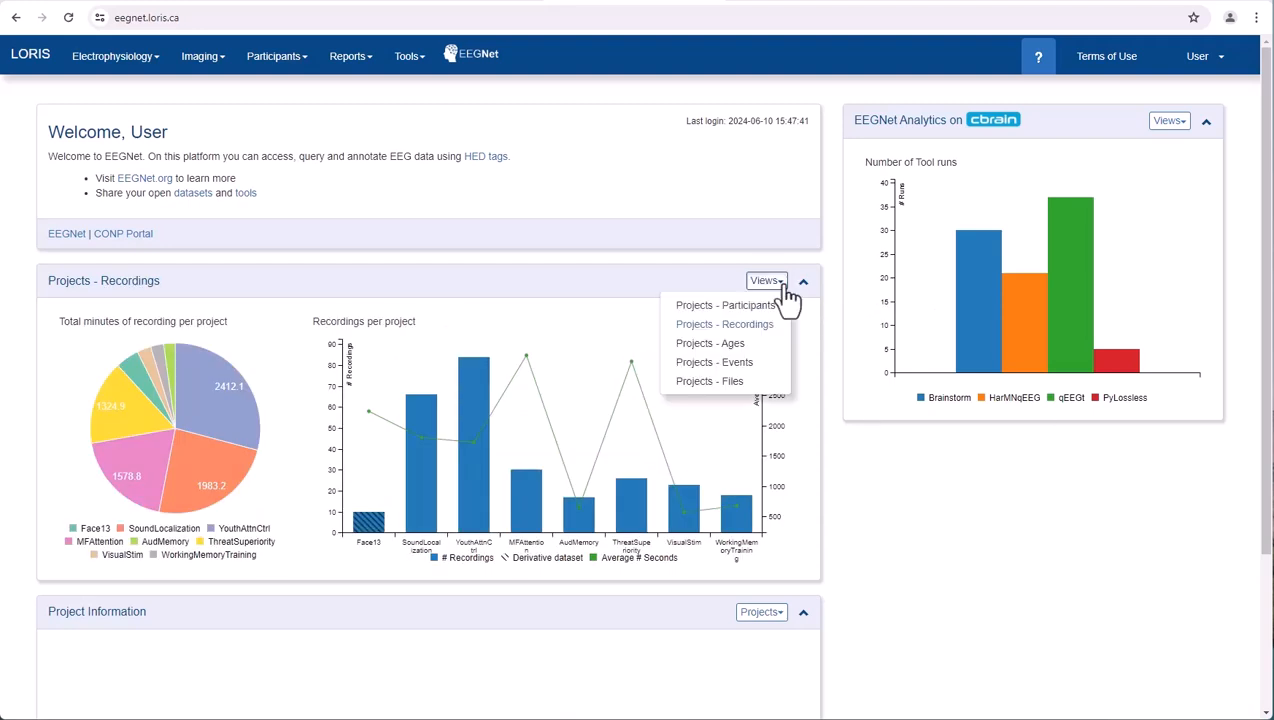
click(750, 341)
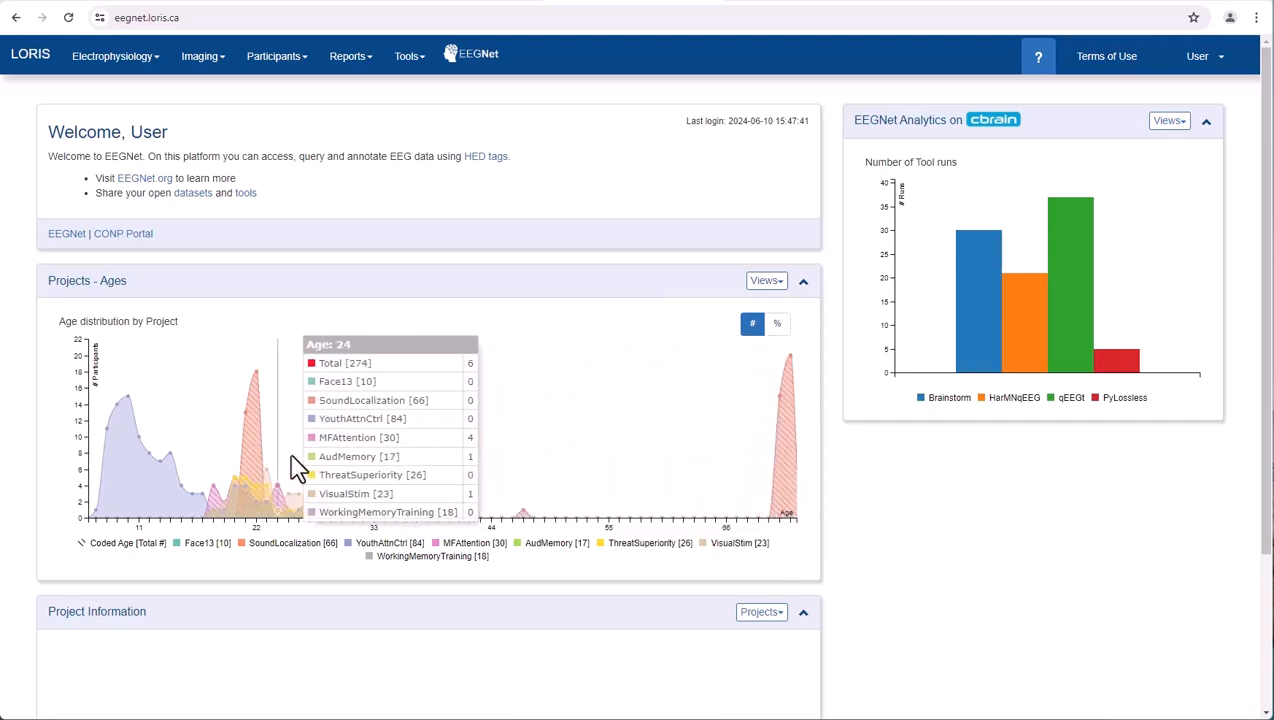
click(754, 285)
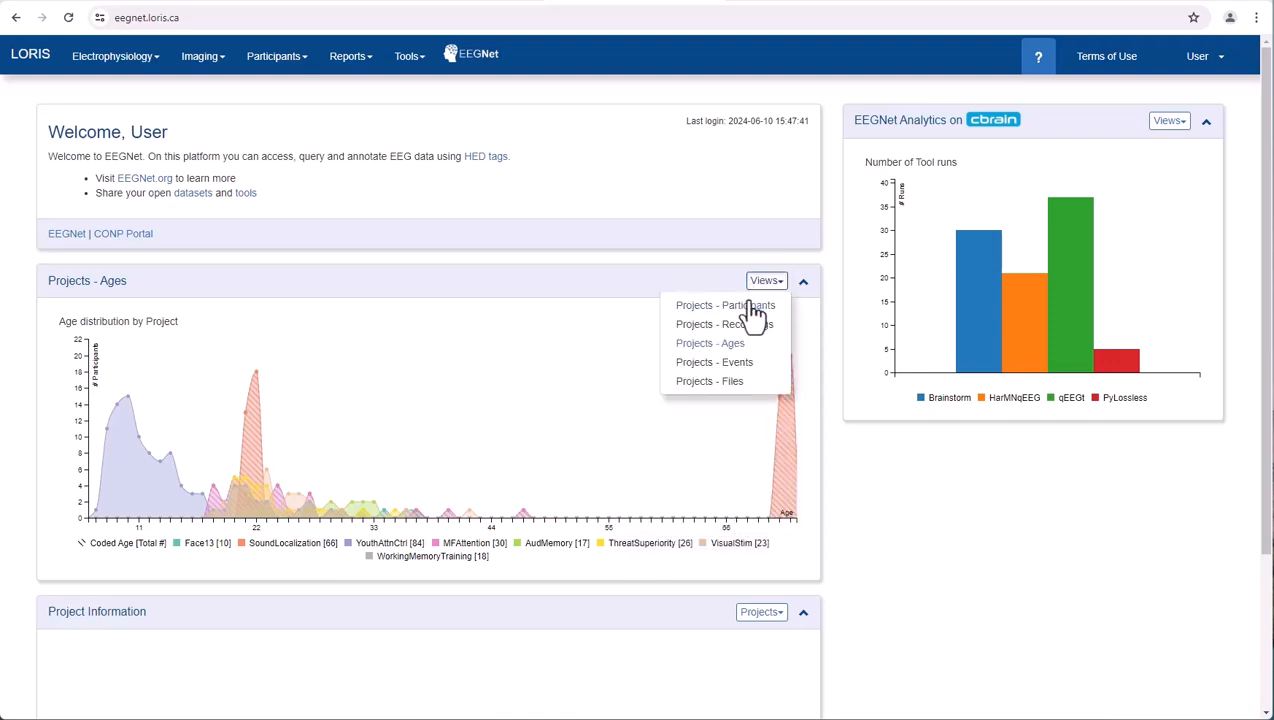
click(760, 301)
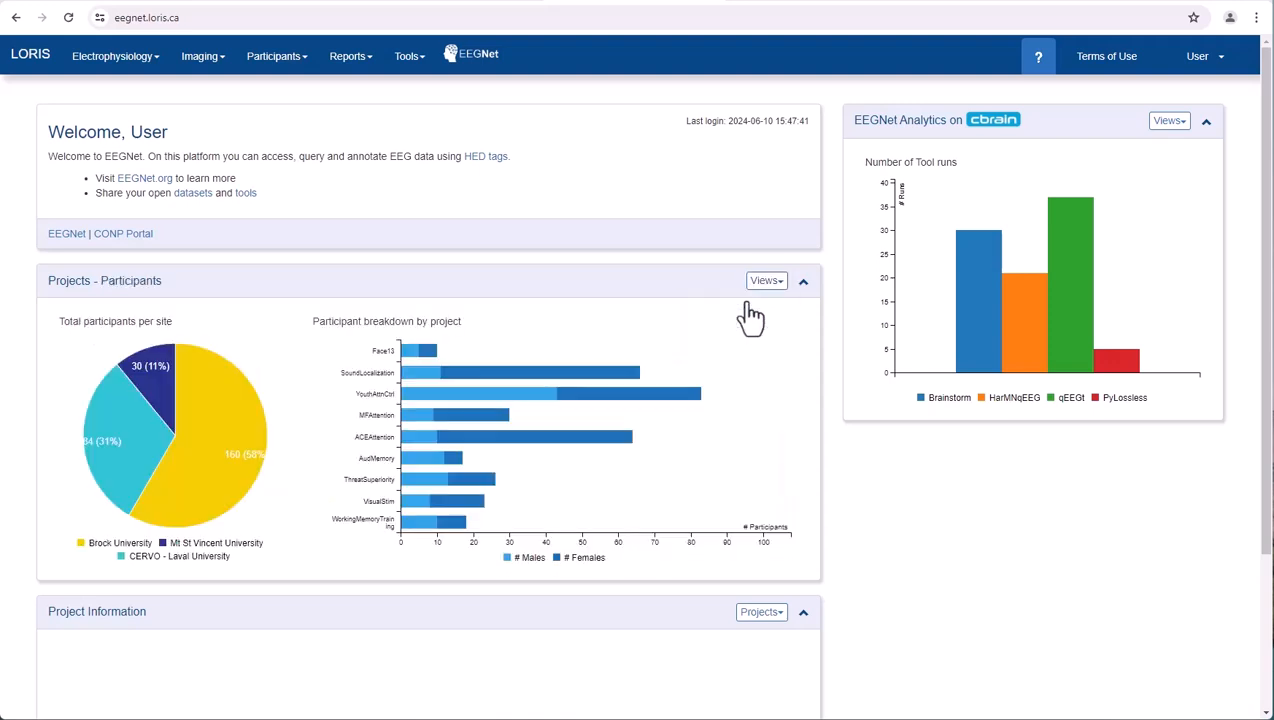
- Show the SoundLocalization project information from the participant breakdown and expand its Task Descriptions and How to Cite sections
click(622, 374)
drag(1266, 412, 1266, 600)
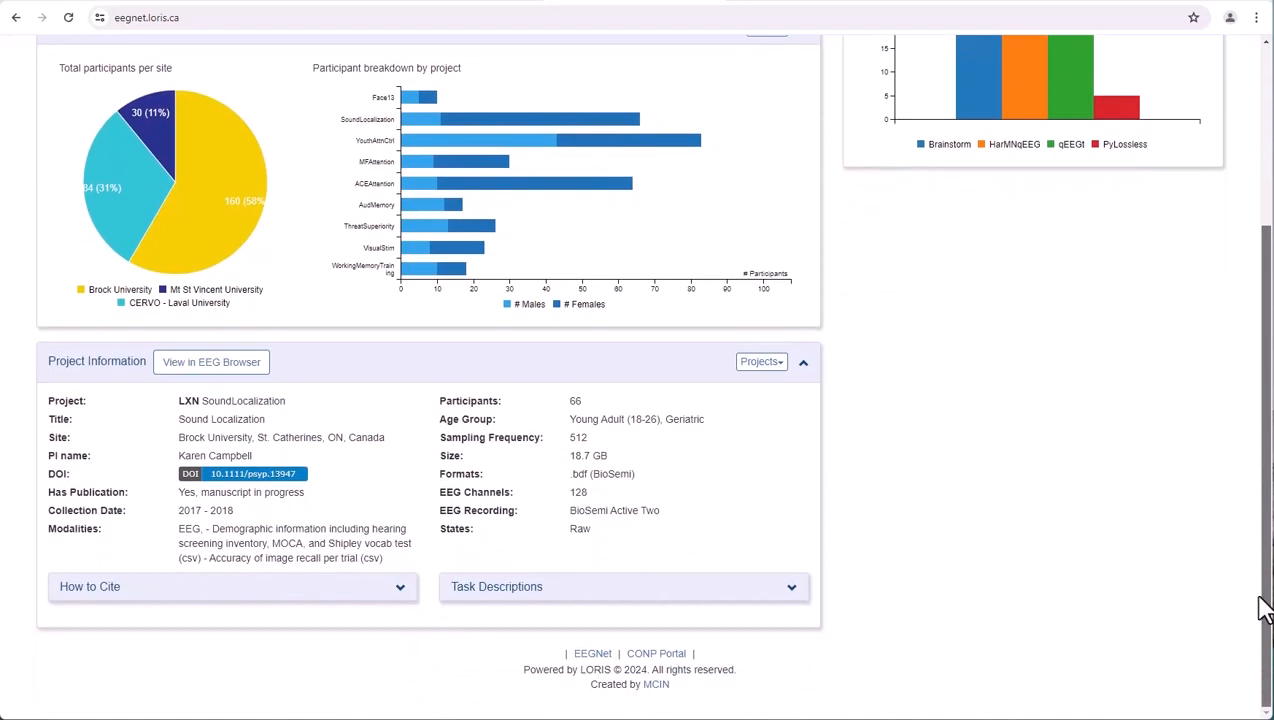
click(790, 595)
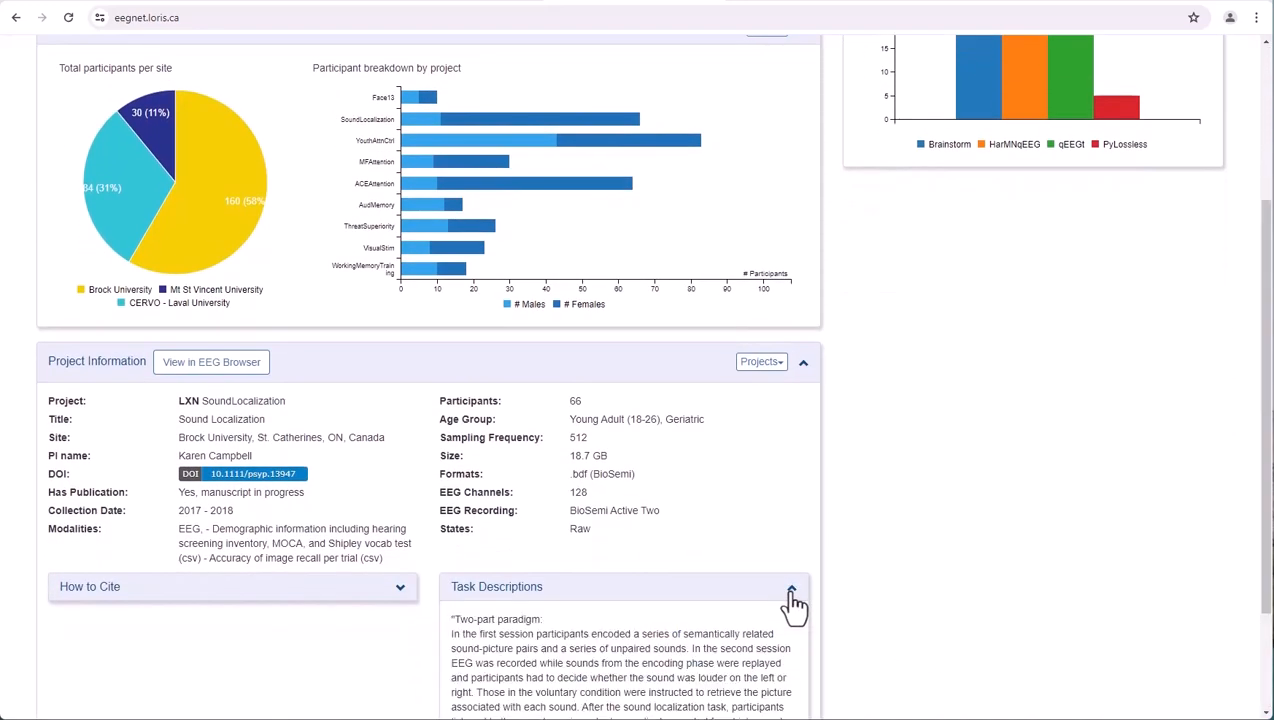
click(400, 590)
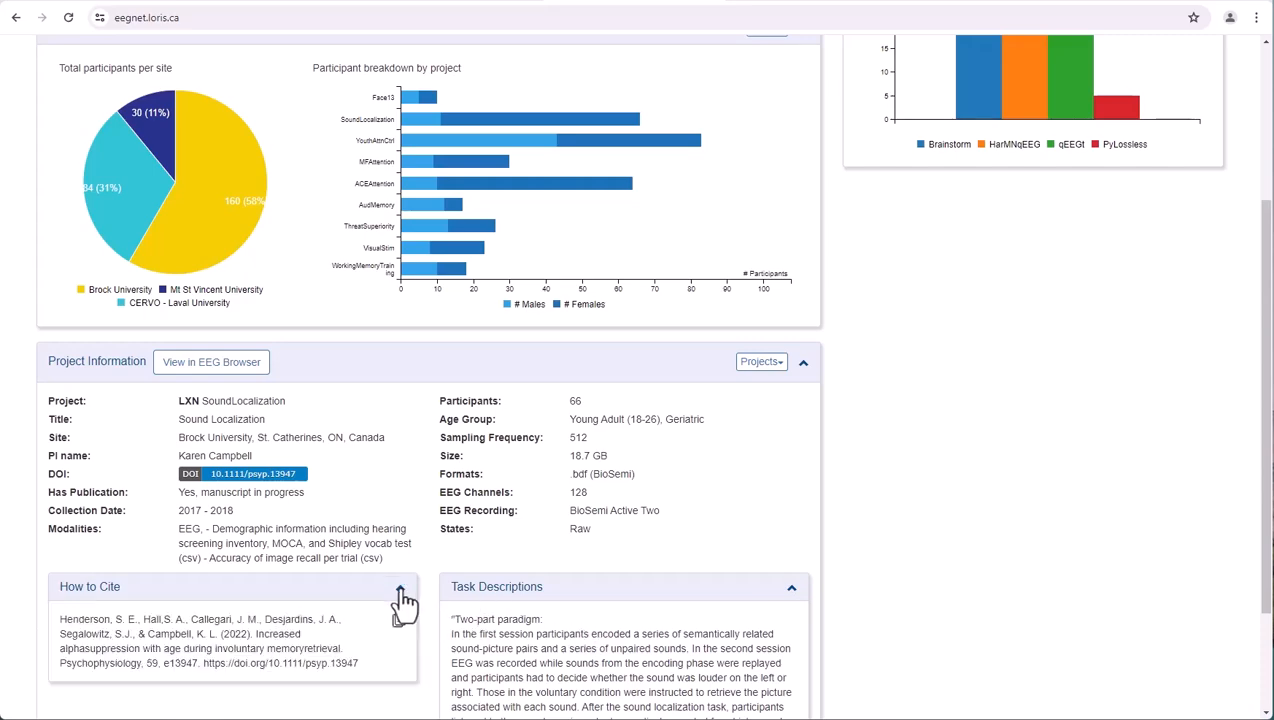
- Copy the SoundLocalization project's citation to the clipboard and dismiss the confirmation
scroll(401, 598, down, 1)
click(397, 549)
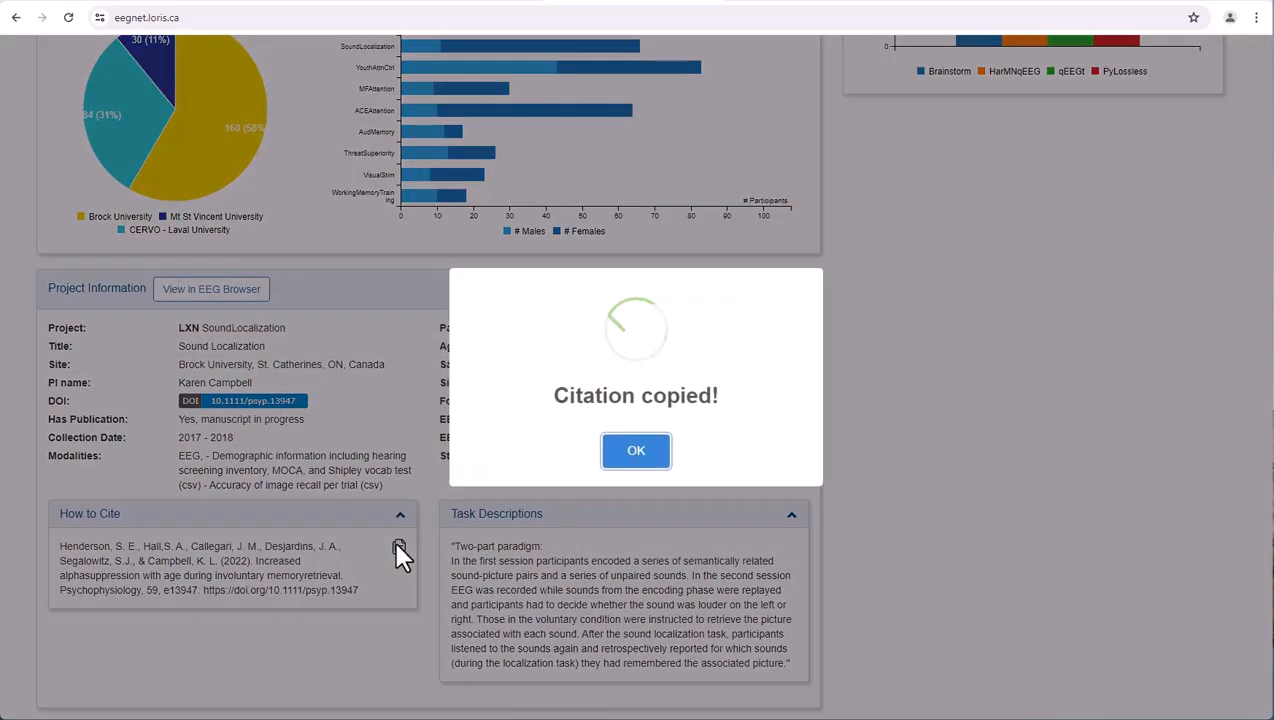
click(638, 453)
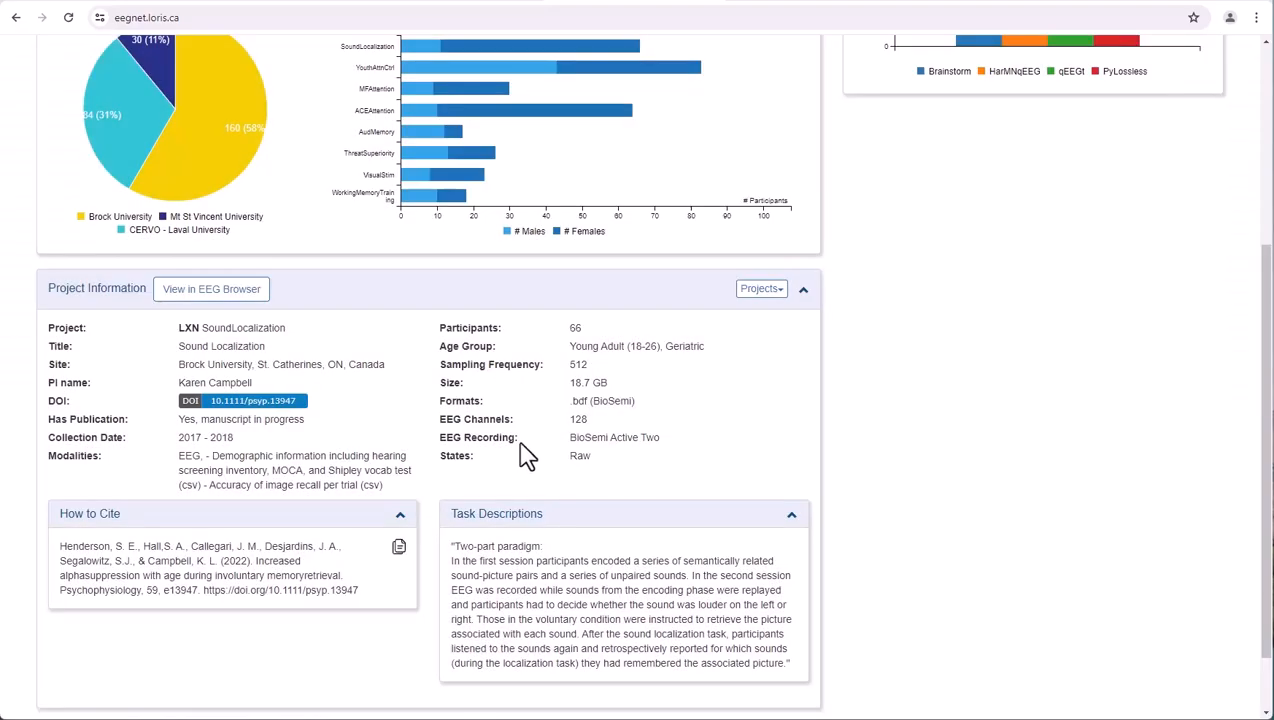
- View the SoundLocalization recordings in the EEG browser, and open the unfiltered Electrophysiology Browser
click(250, 292)
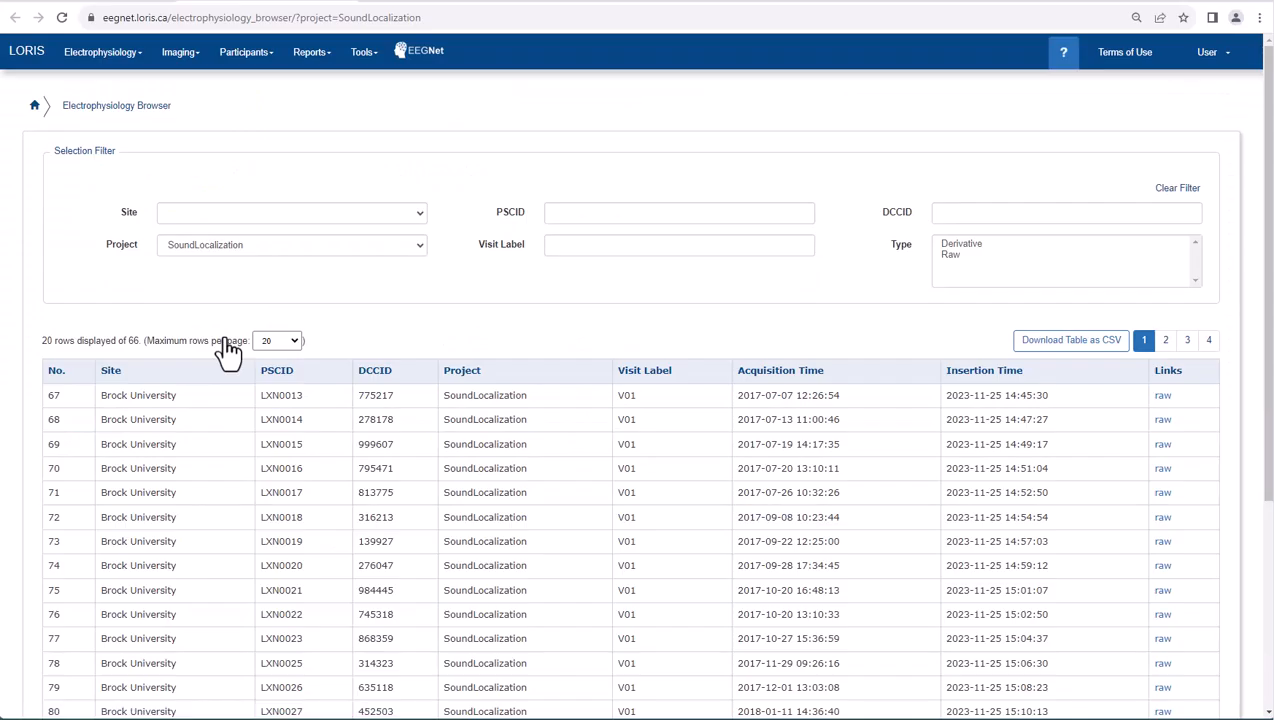
click(106, 56)
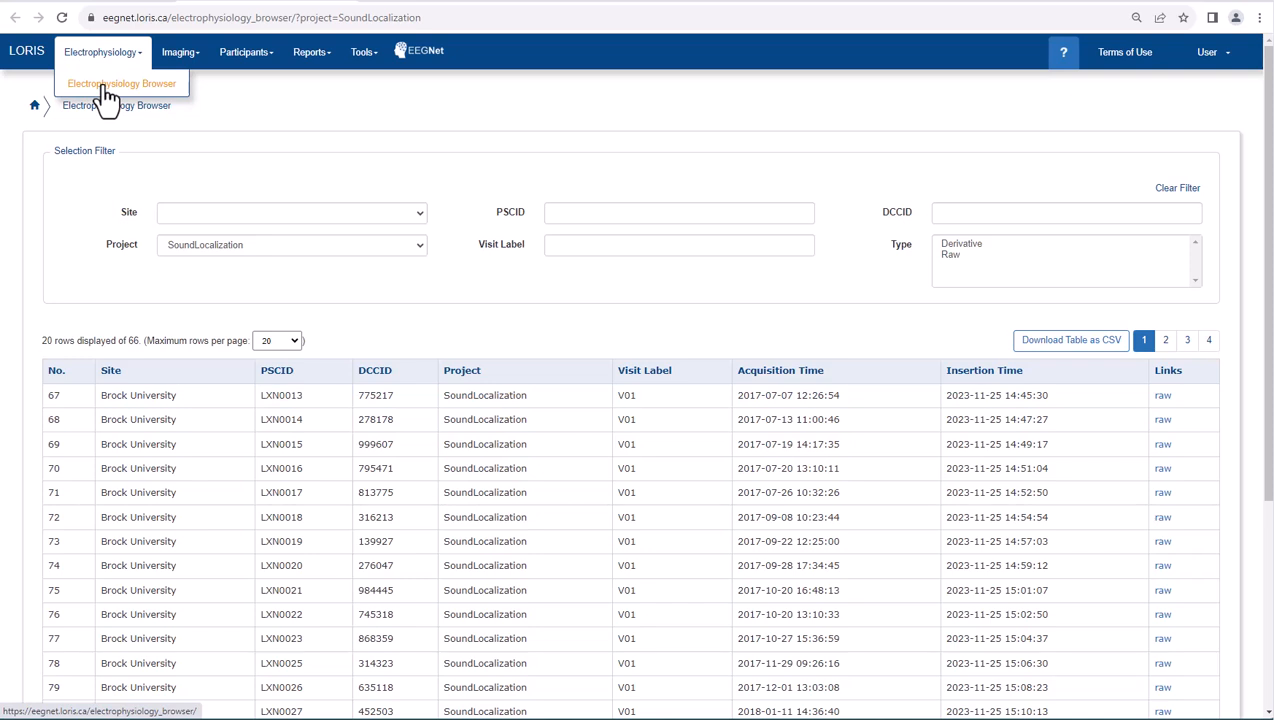
click(106, 86)
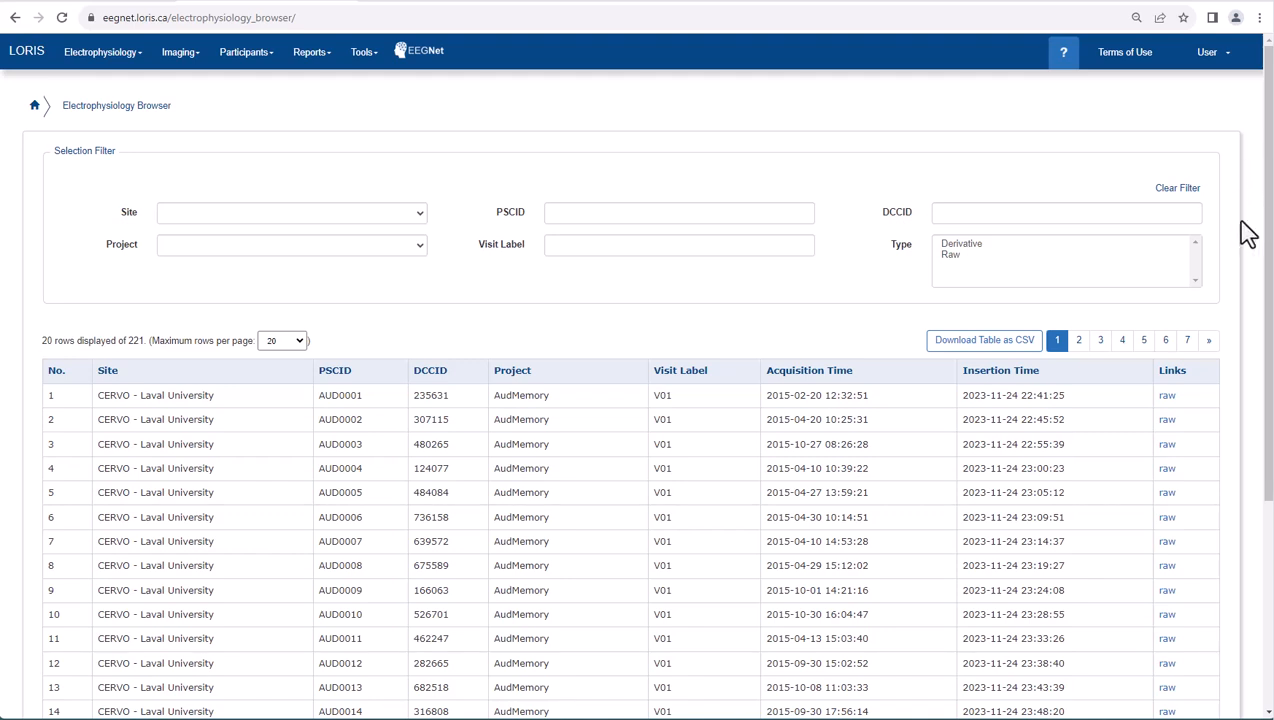
- Filter the recordings by the Face13 project and open the raw session of participant FAC0001
click(420, 247)
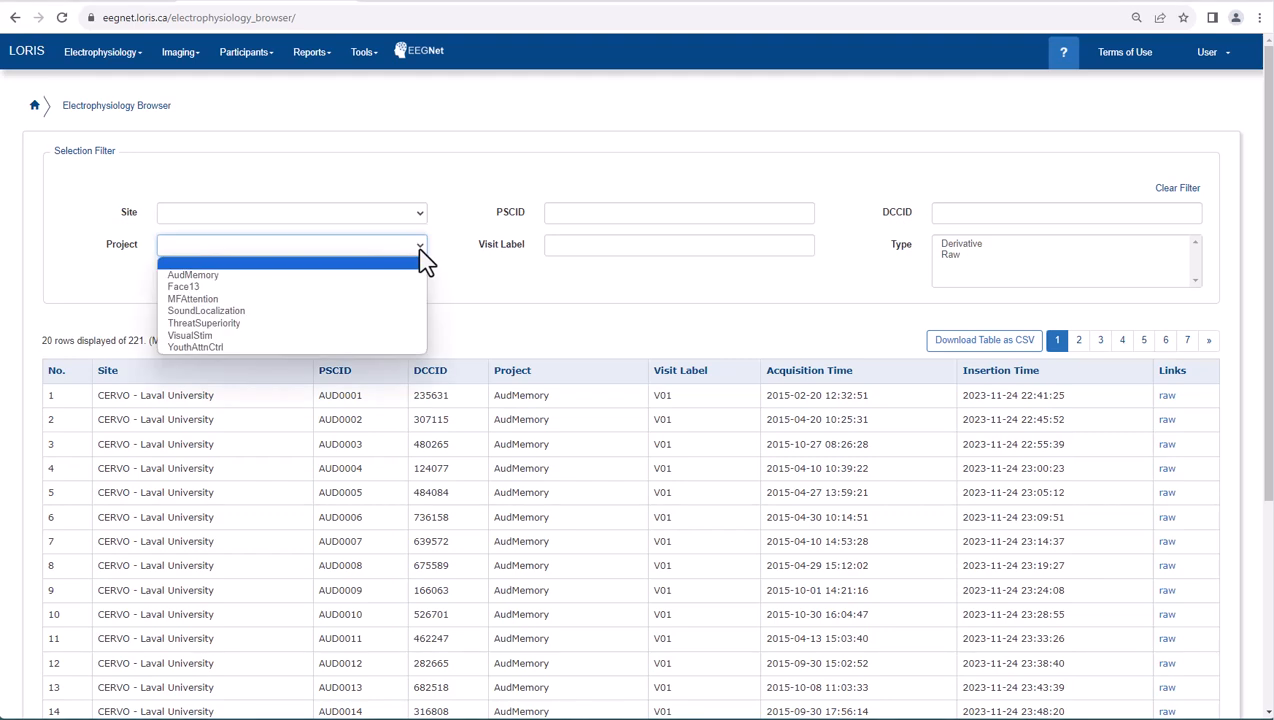
click(412, 287)
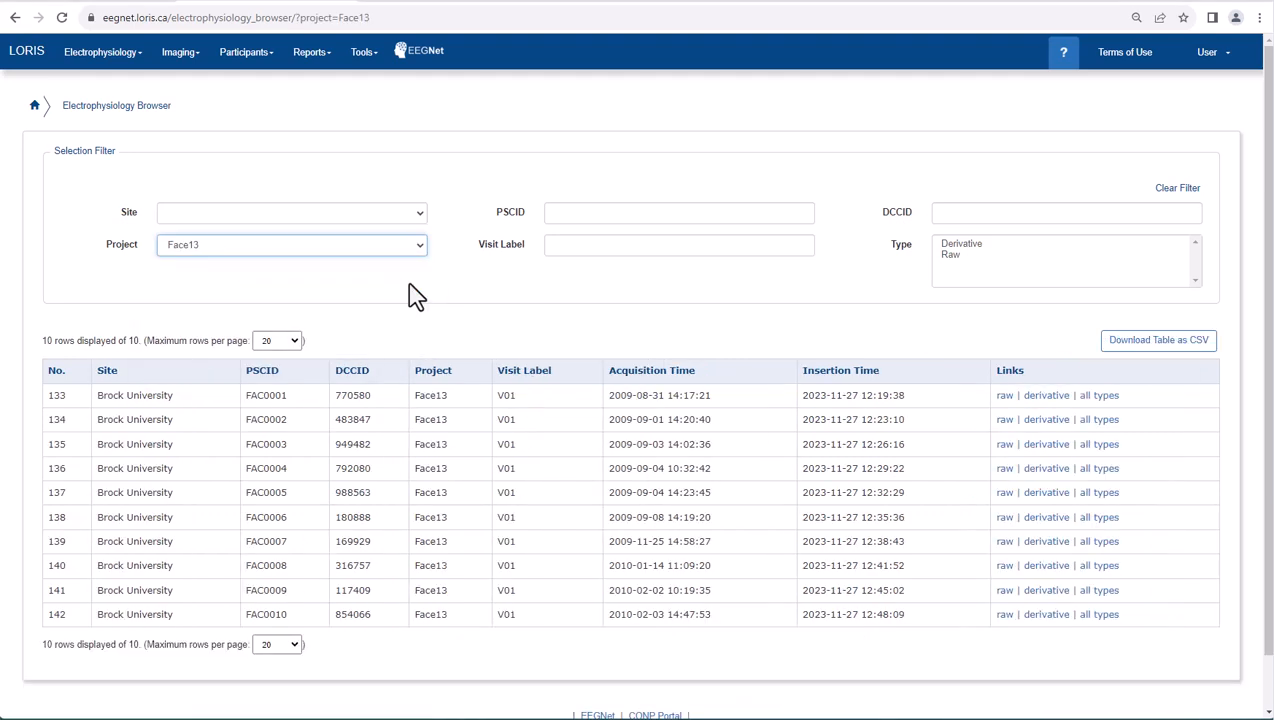
click(1006, 398)
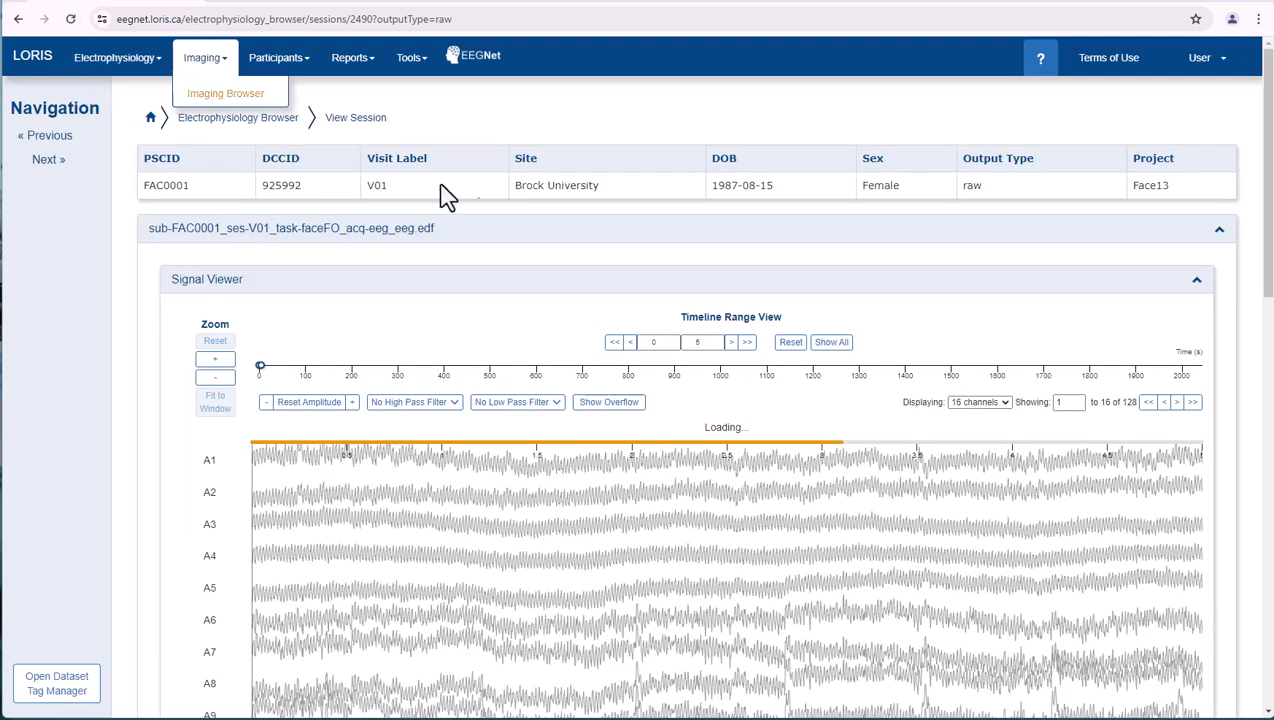
- Examine the session's summary and acquisition details, and rotate the electrode map in its 3D view
drag(1266, 280, 1270, 636)
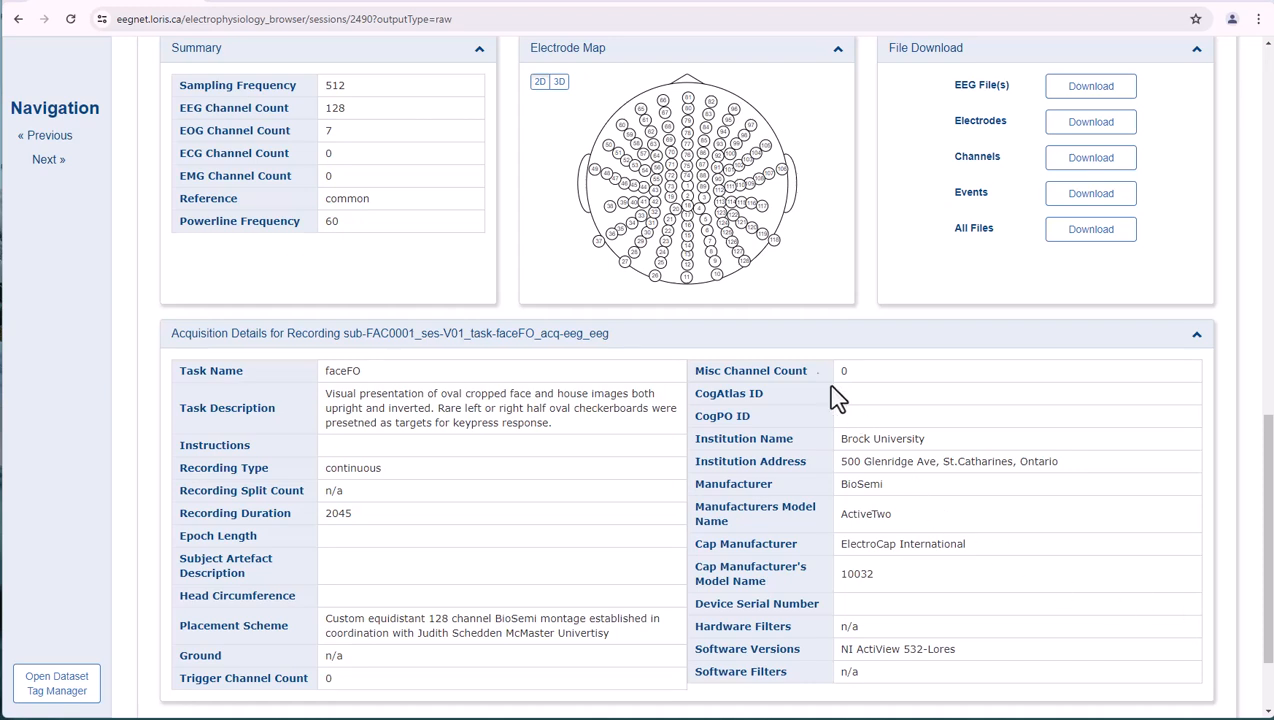
click(559, 81)
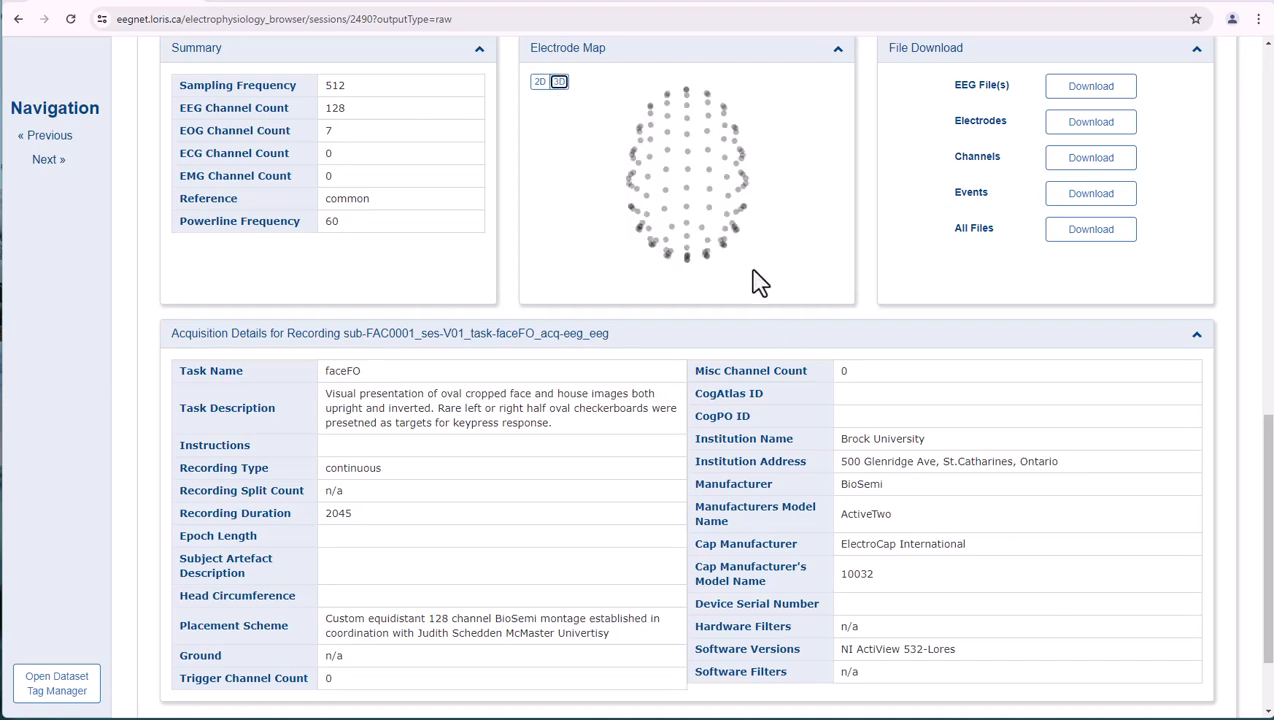
drag(787, 298, 724, 250)
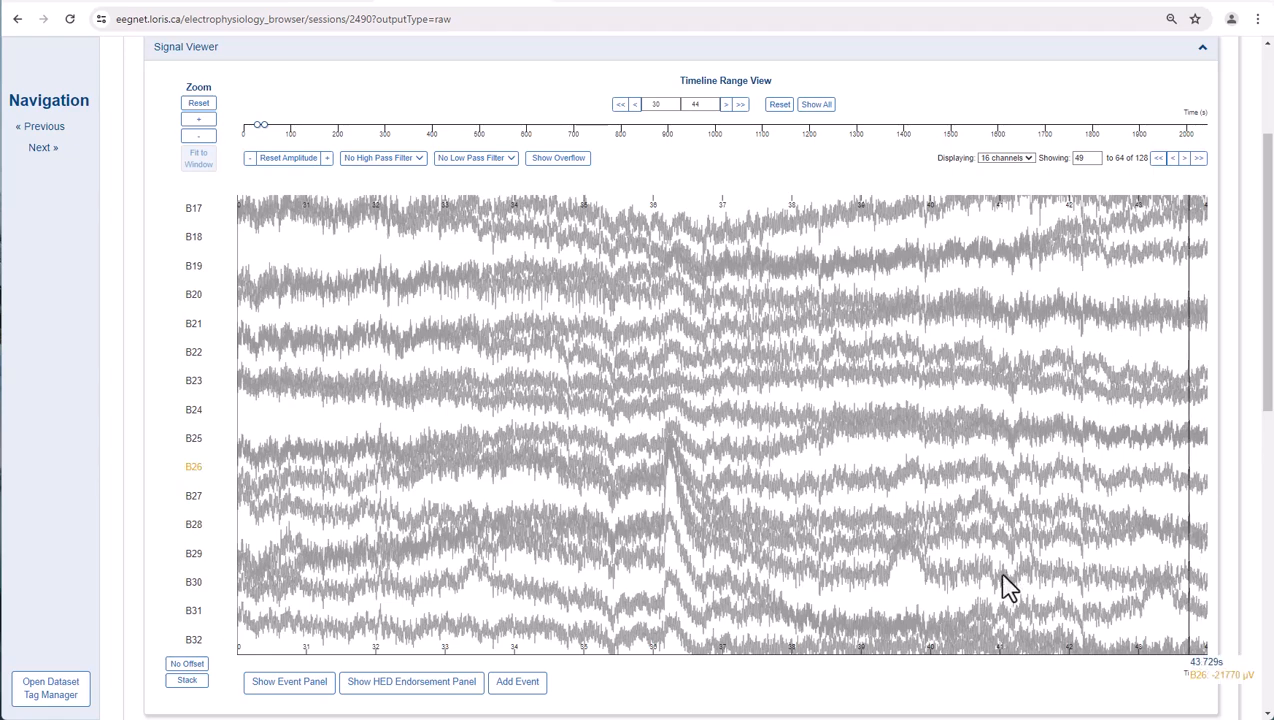
- Start a new event with trial_type eye_blink, marking its interval on the signal from about 36.08 to 36.69 s
click(518, 684)
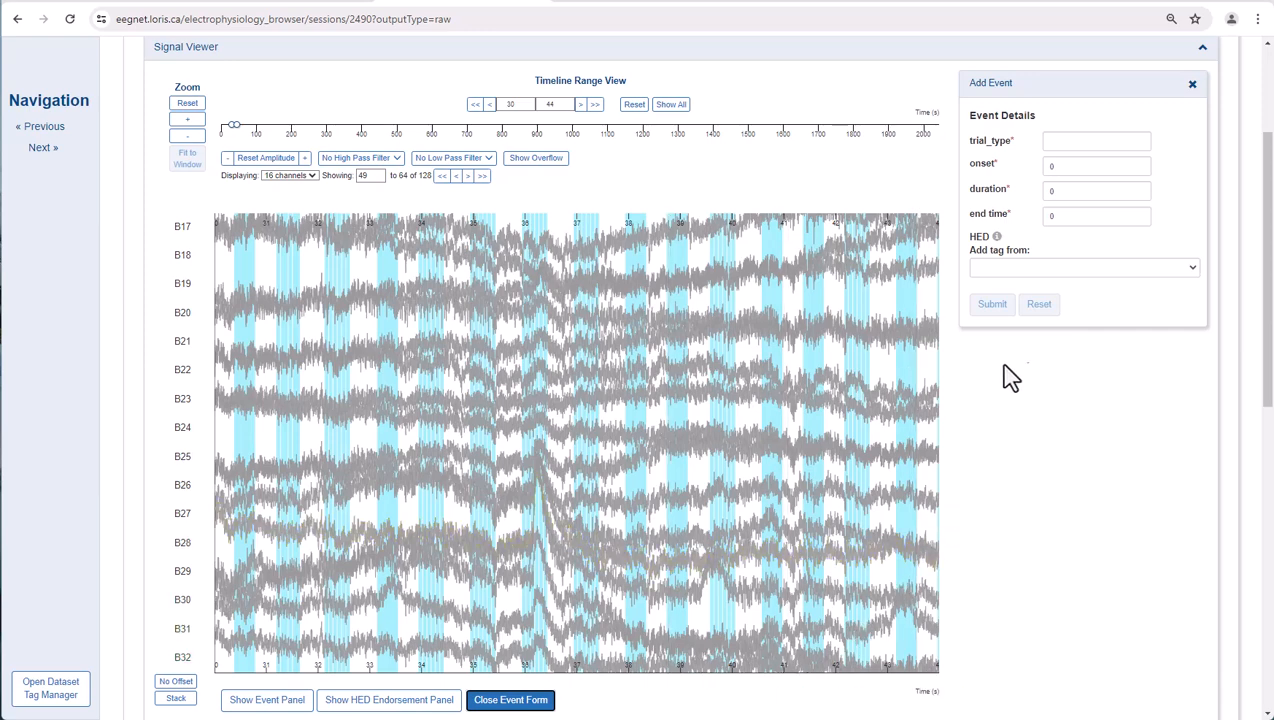
click(1080, 140)
text(eye_blink)
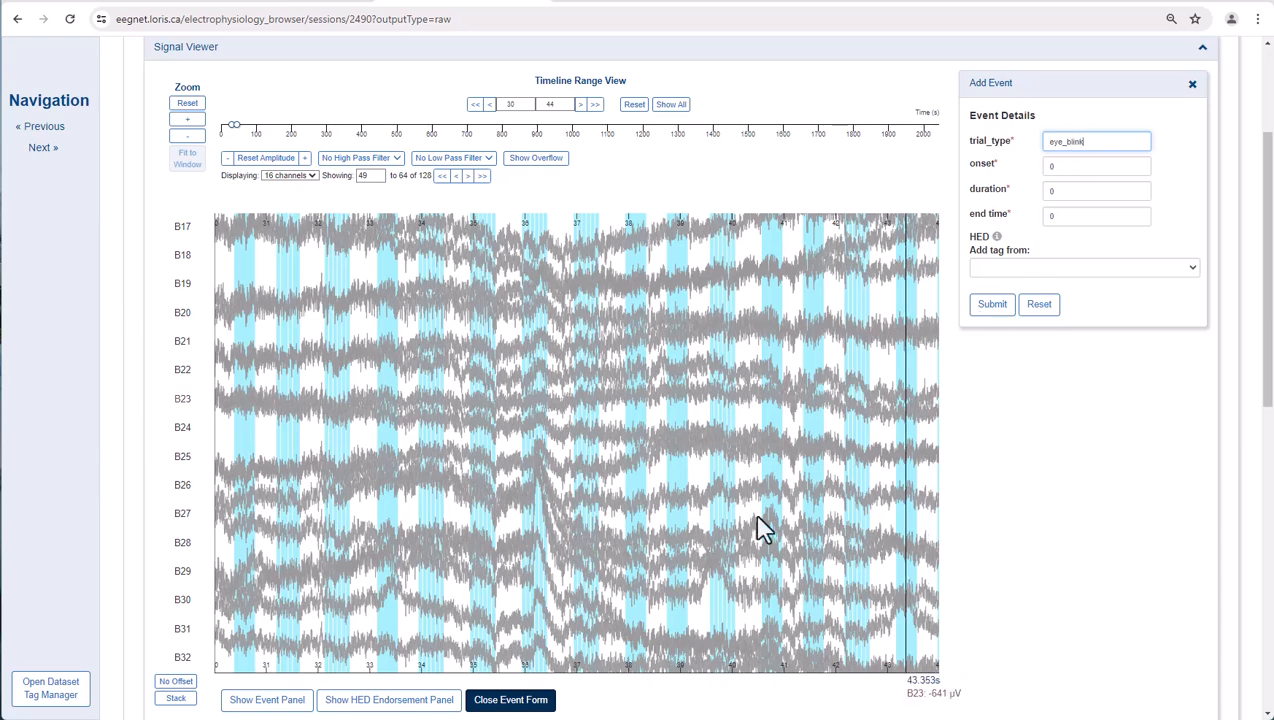
drag(532, 600, 565, 603)
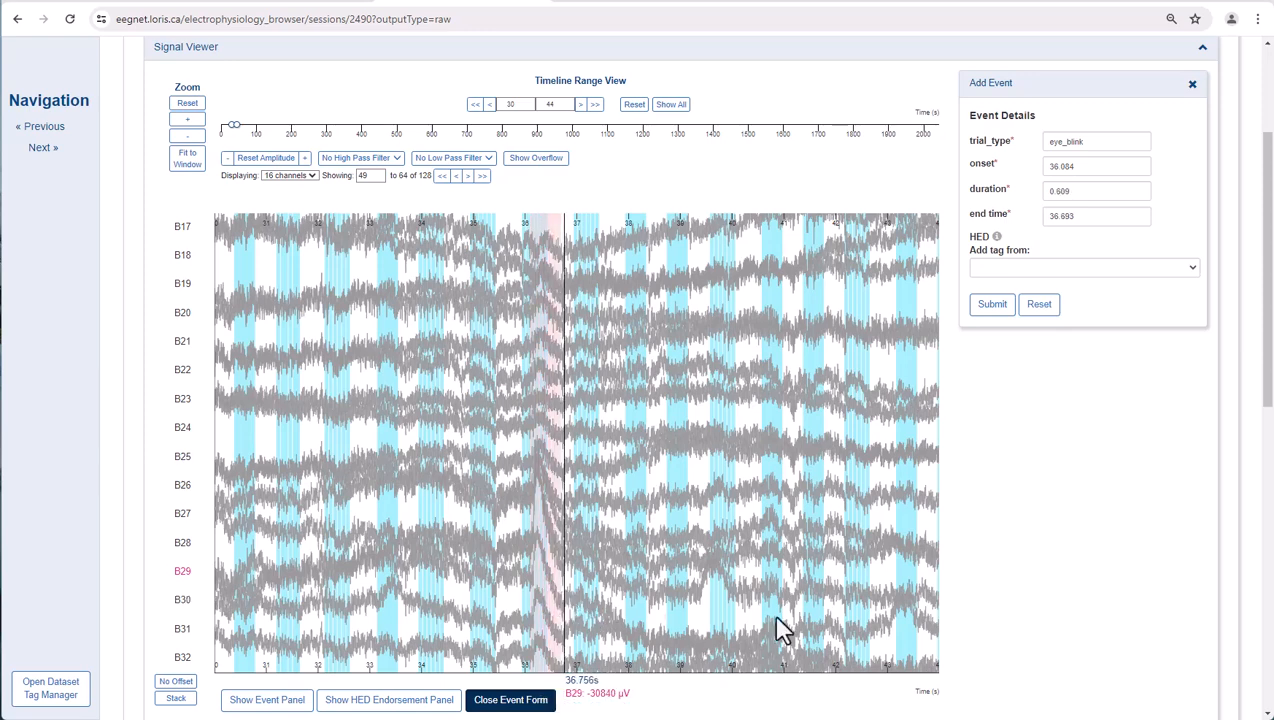
- Assign the Eye-blink-artifact HED tag to the new eye_blink event and submit the event
click(987, 270)
click(986, 301)
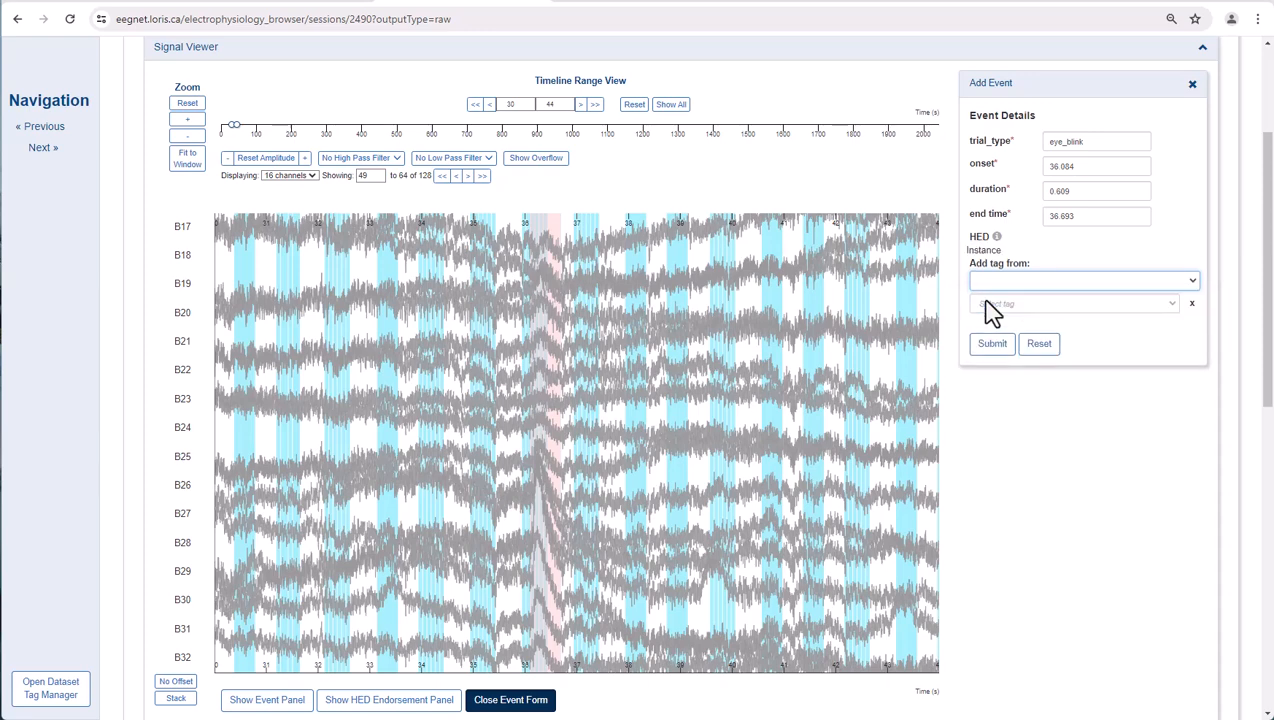
click(990, 306)
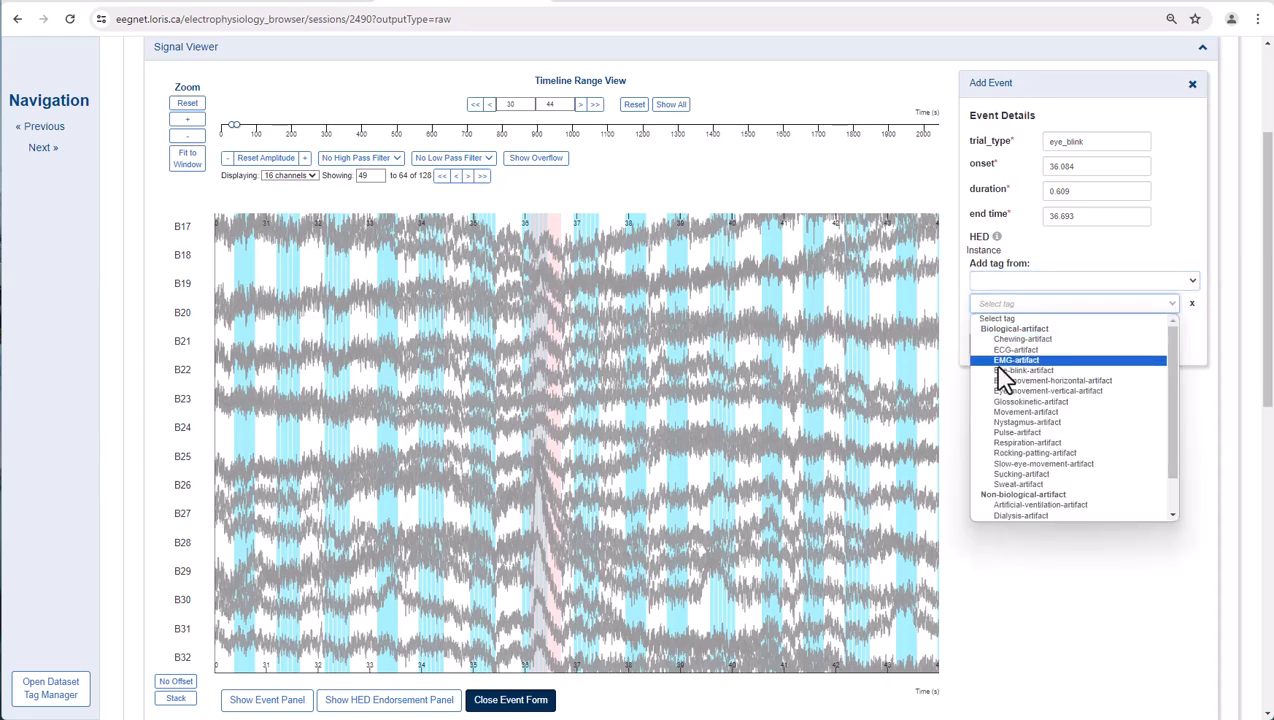
click(1001, 368)
click(994, 349)
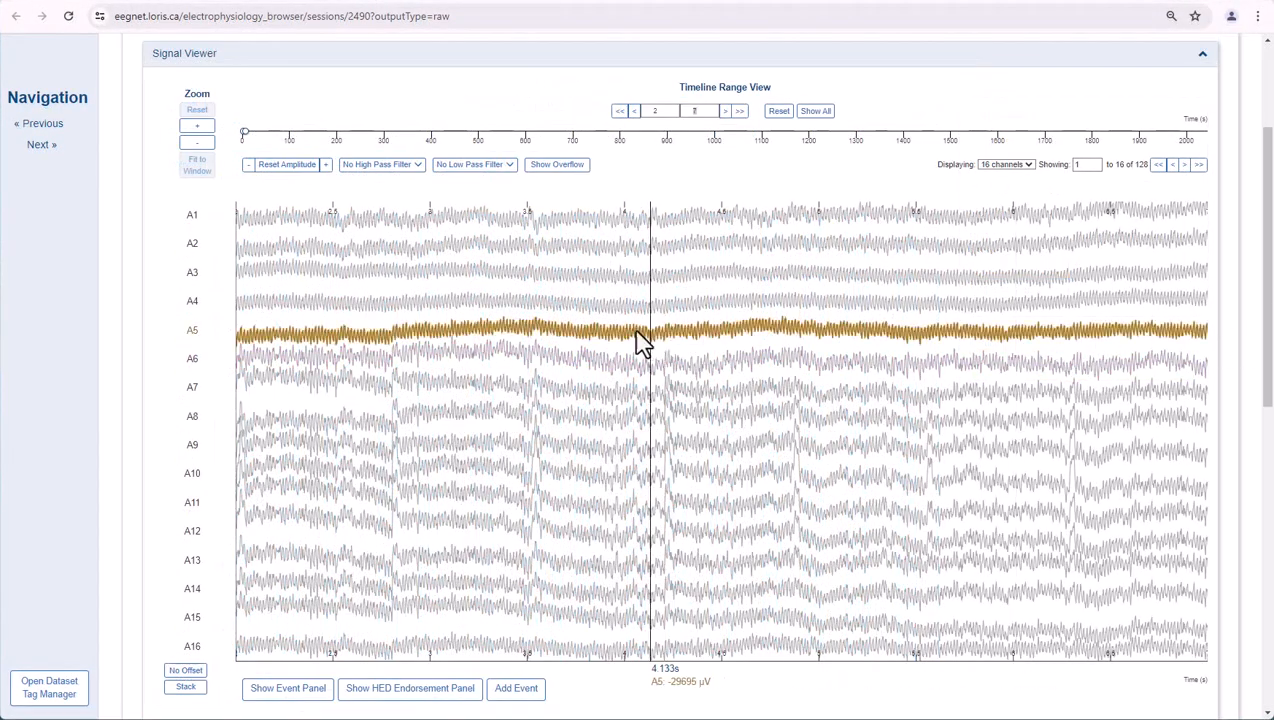
- Select the signal interval from about 4.1 to 4.7 s and fit it to the viewer window
drag(638, 347, 755, 362)
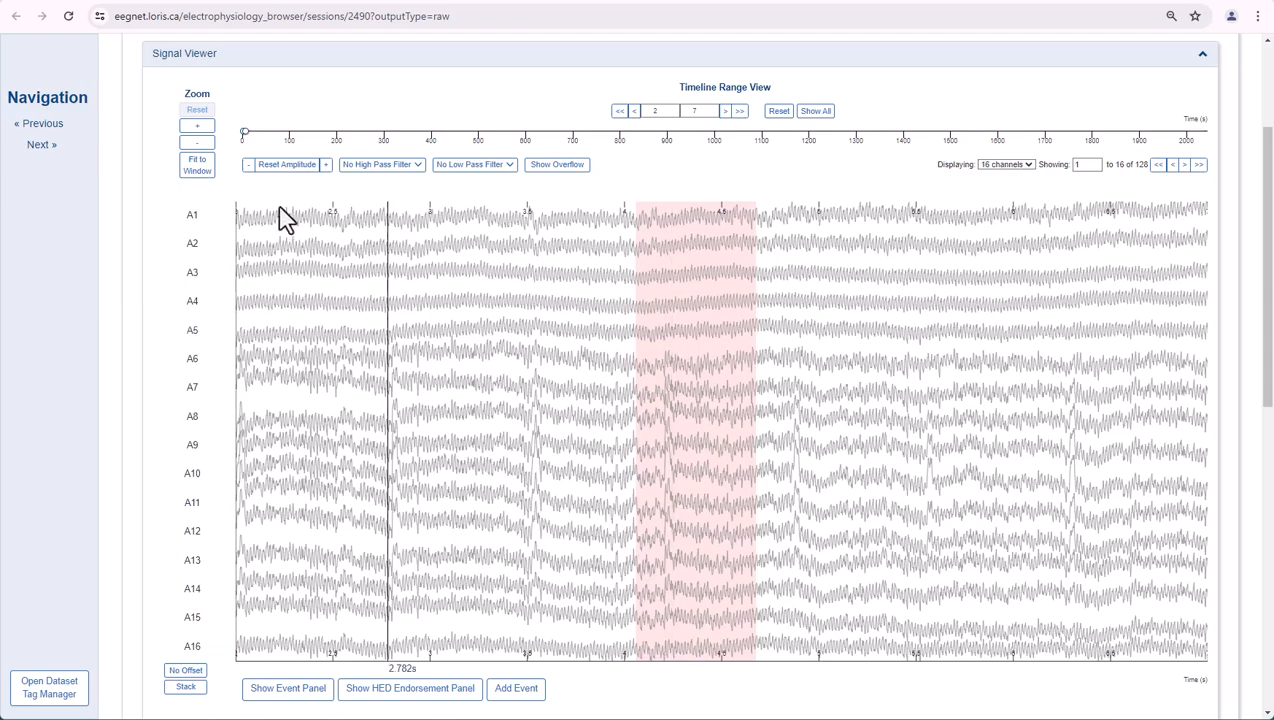
click(205, 172)
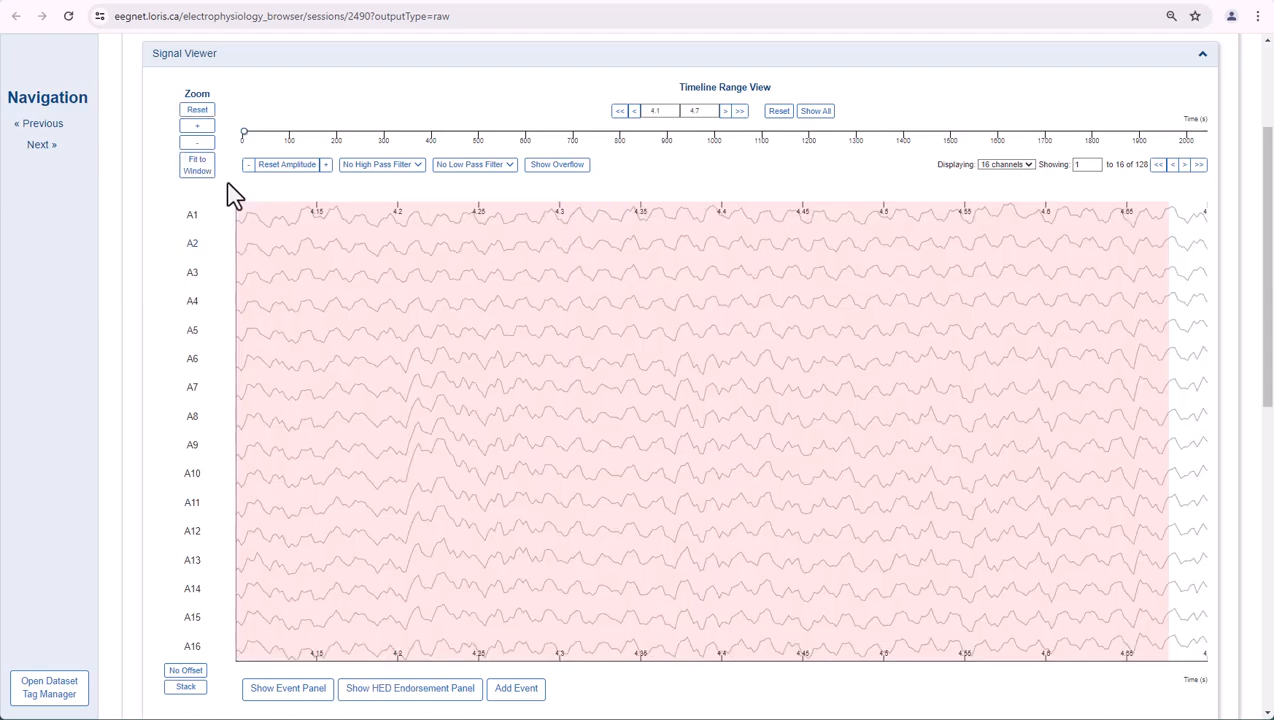
- Shift the displayed time range forward by one increment and back by two, to 3.1–3.7 s
click(726, 112)
click(635, 114)
click(634, 113)
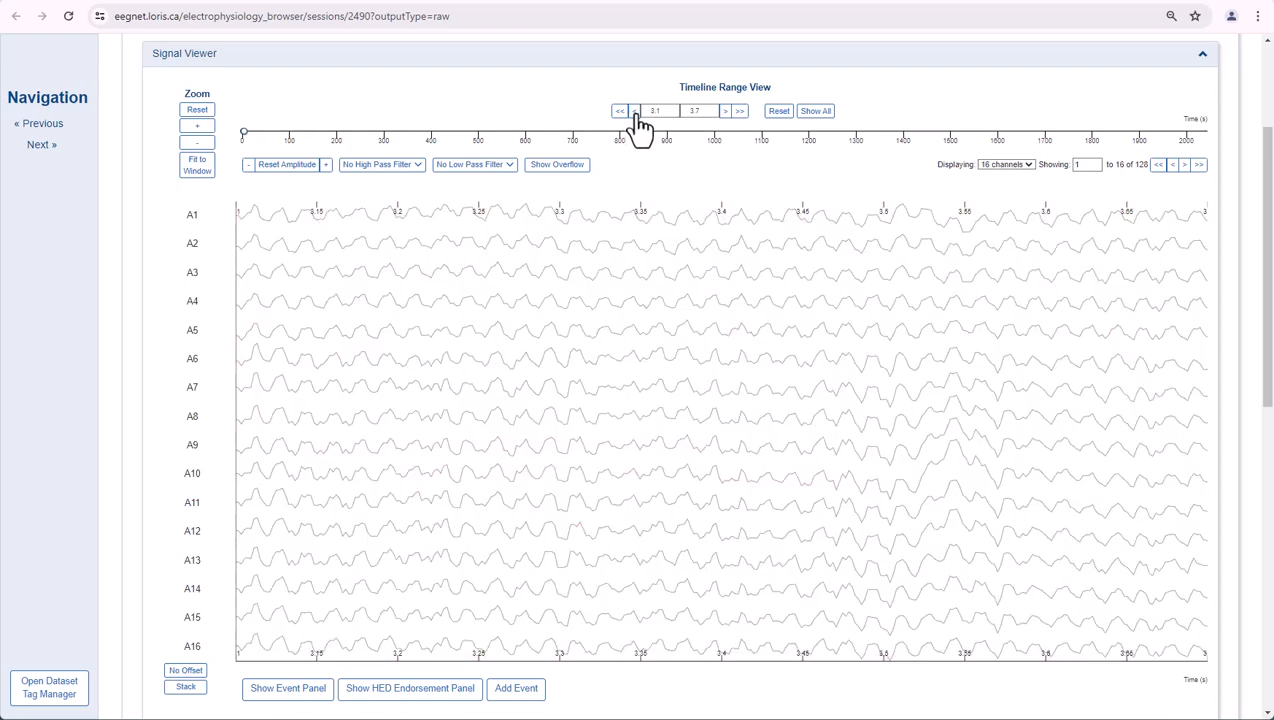
- Extend the end of the displayed time range to 10.3 s, and reset the timeline to its default range
double_click(652, 111)
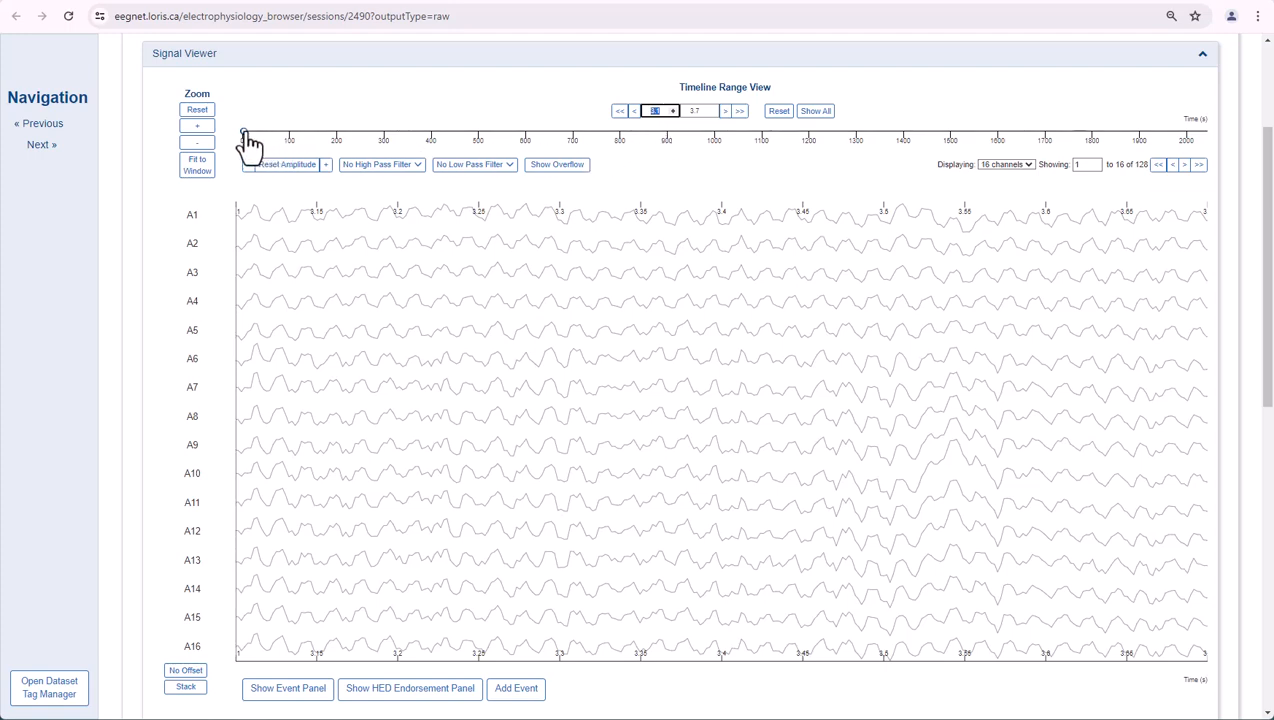
drag(245, 133, 248, 133)
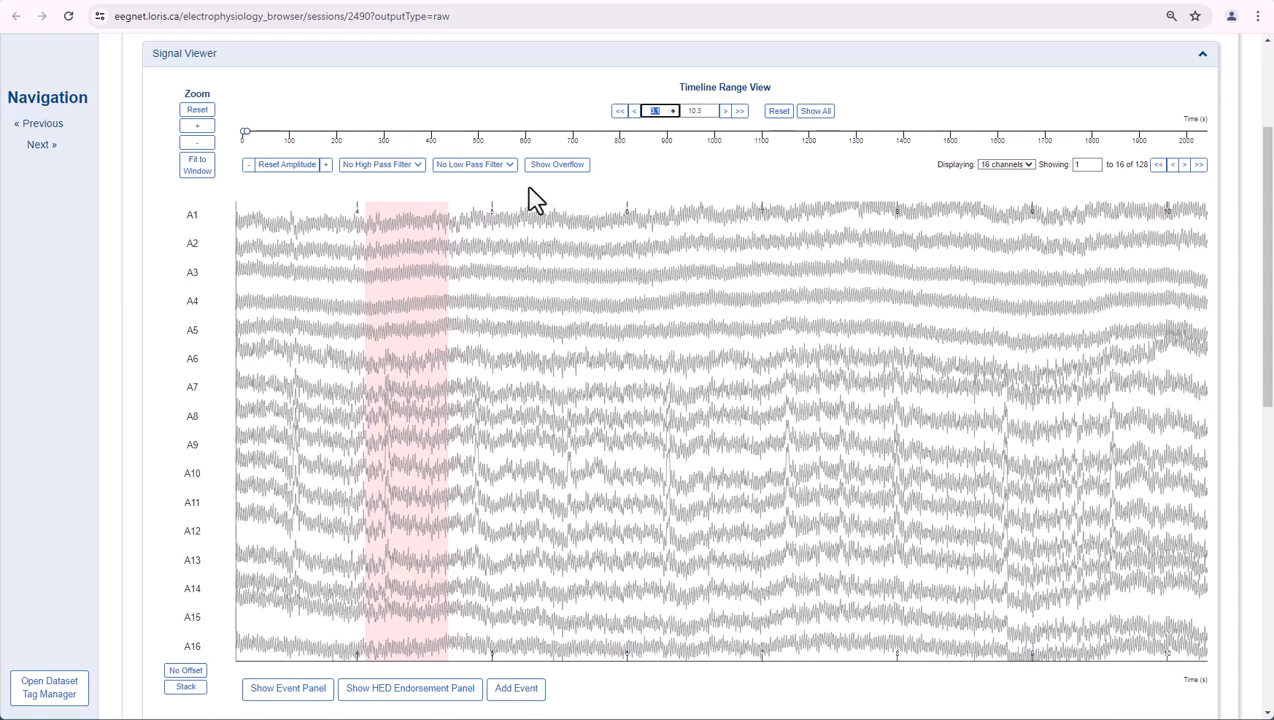
click(777, 113)
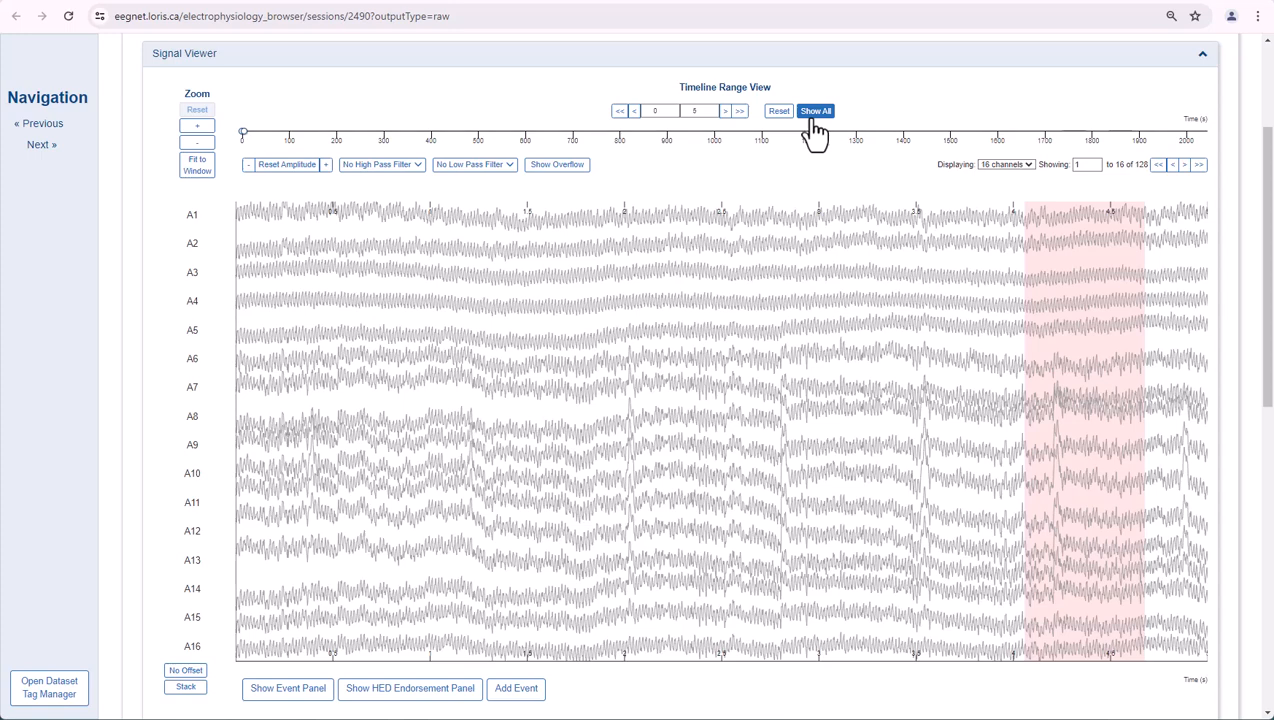
- Keep 16 channels displayed and advance the channel list by two, to show channels 3 to 18
click(1000, 167)
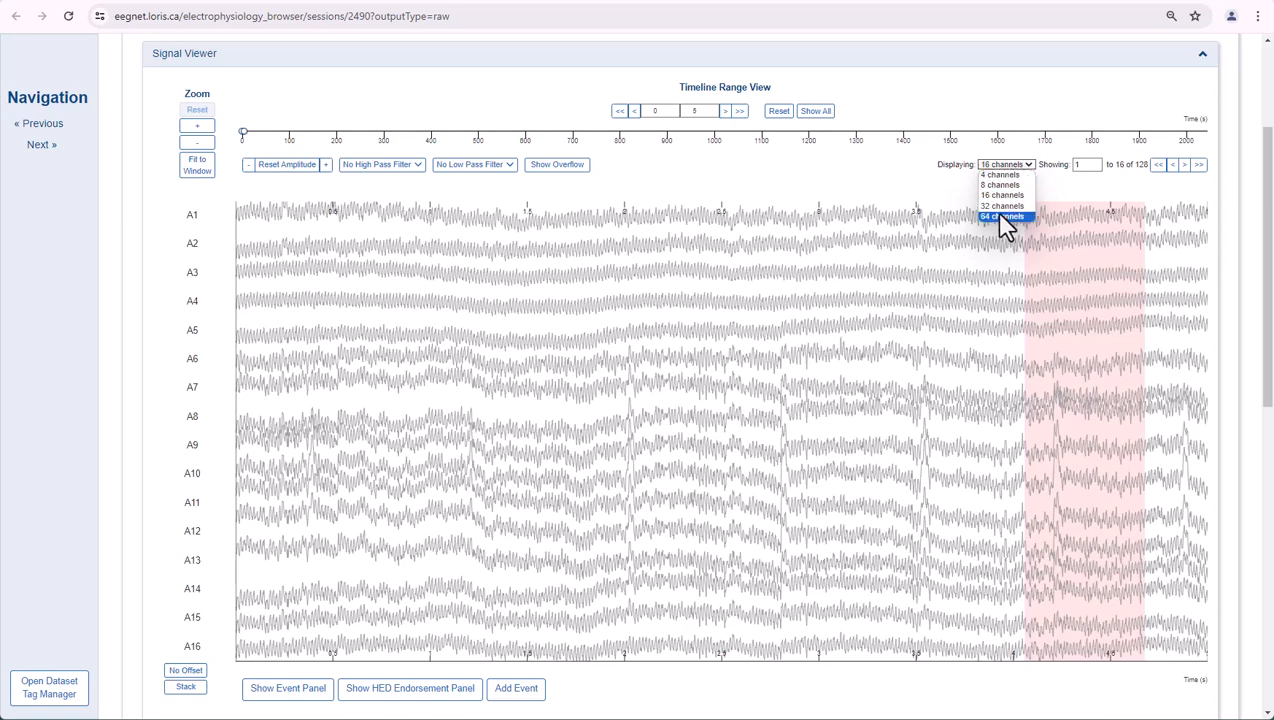
click(1062, 193)
click(1185, 166)
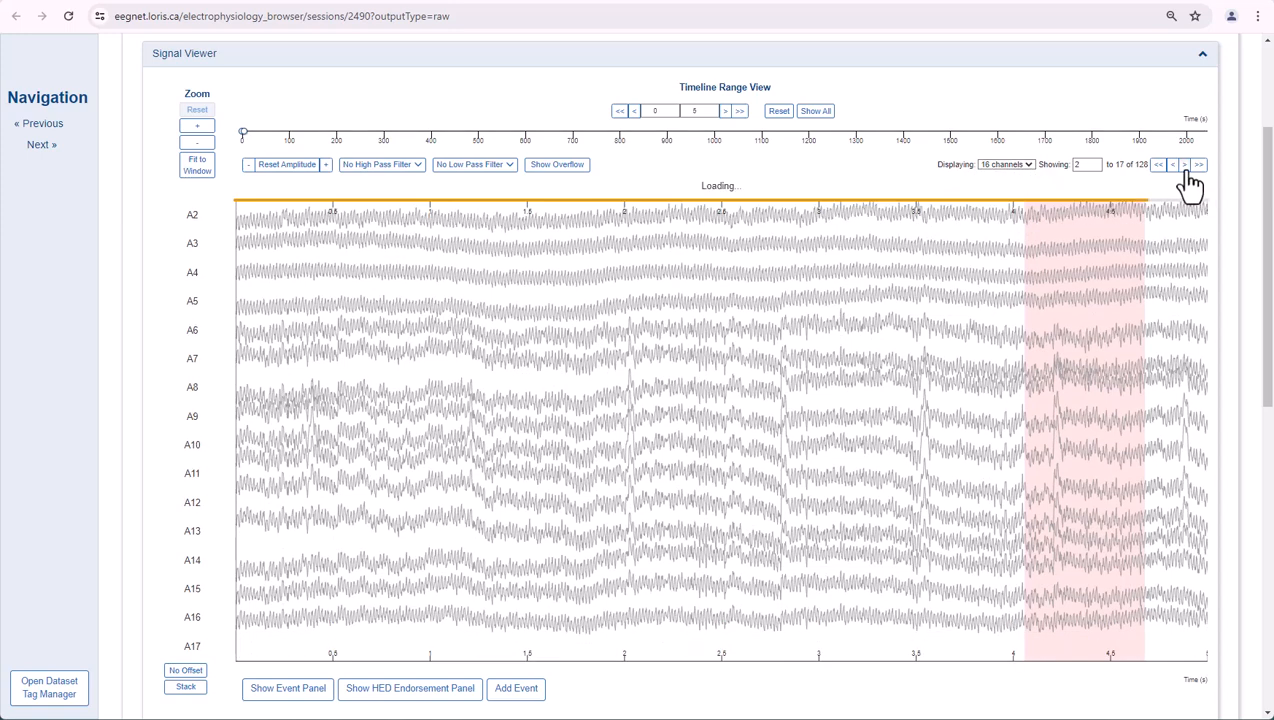
click(1185, 166)
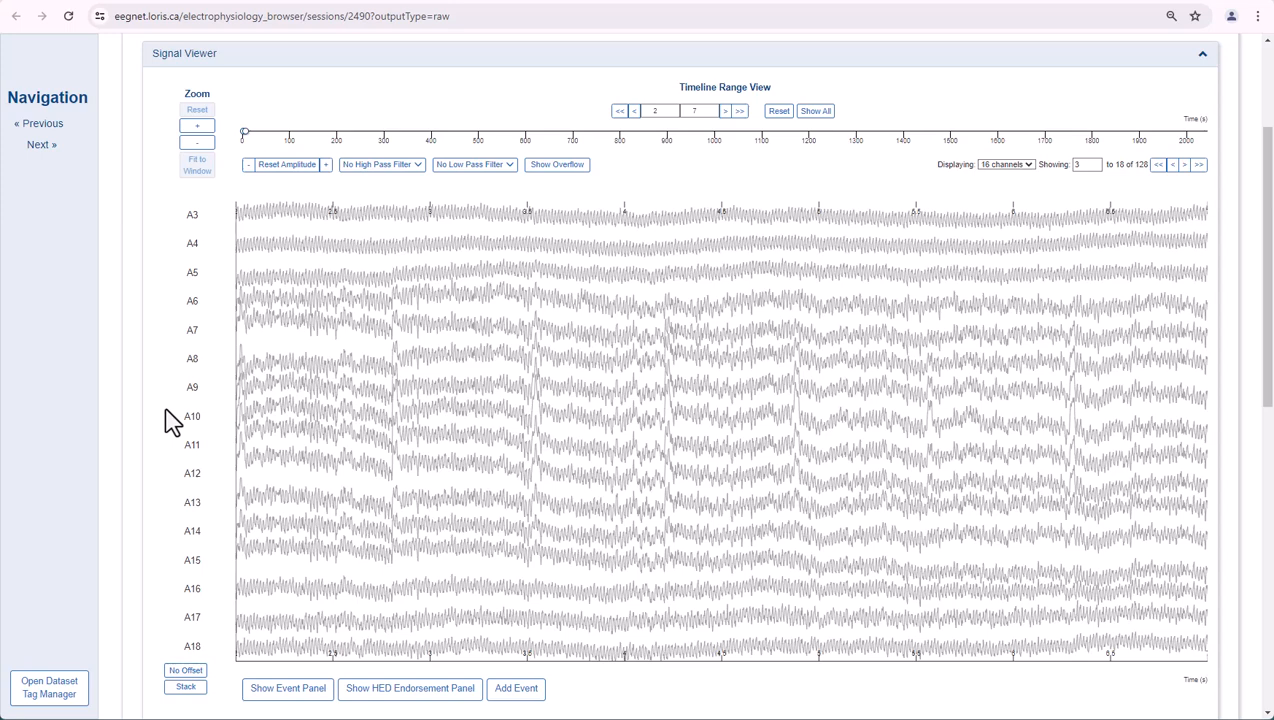
- Increase the signal amplitude by one increment and keep the high-pass filter set to No High Pass Filter
click(324, 165)
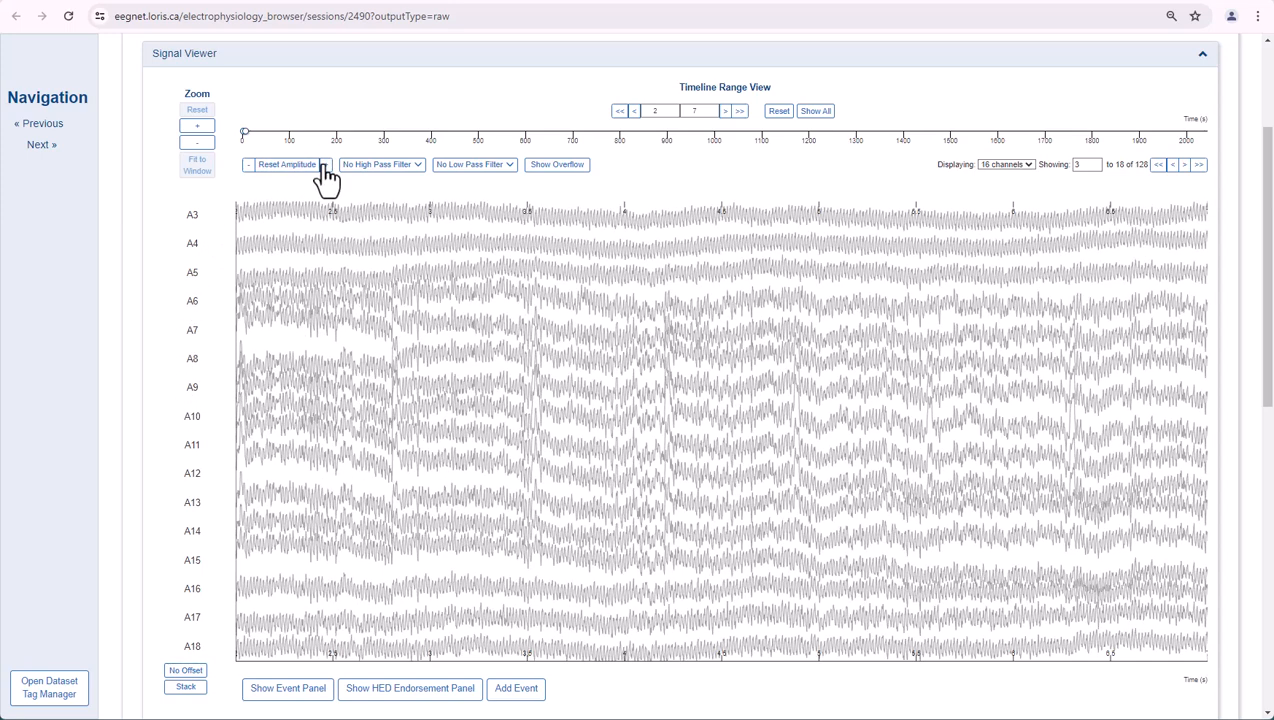
click(362, 170)
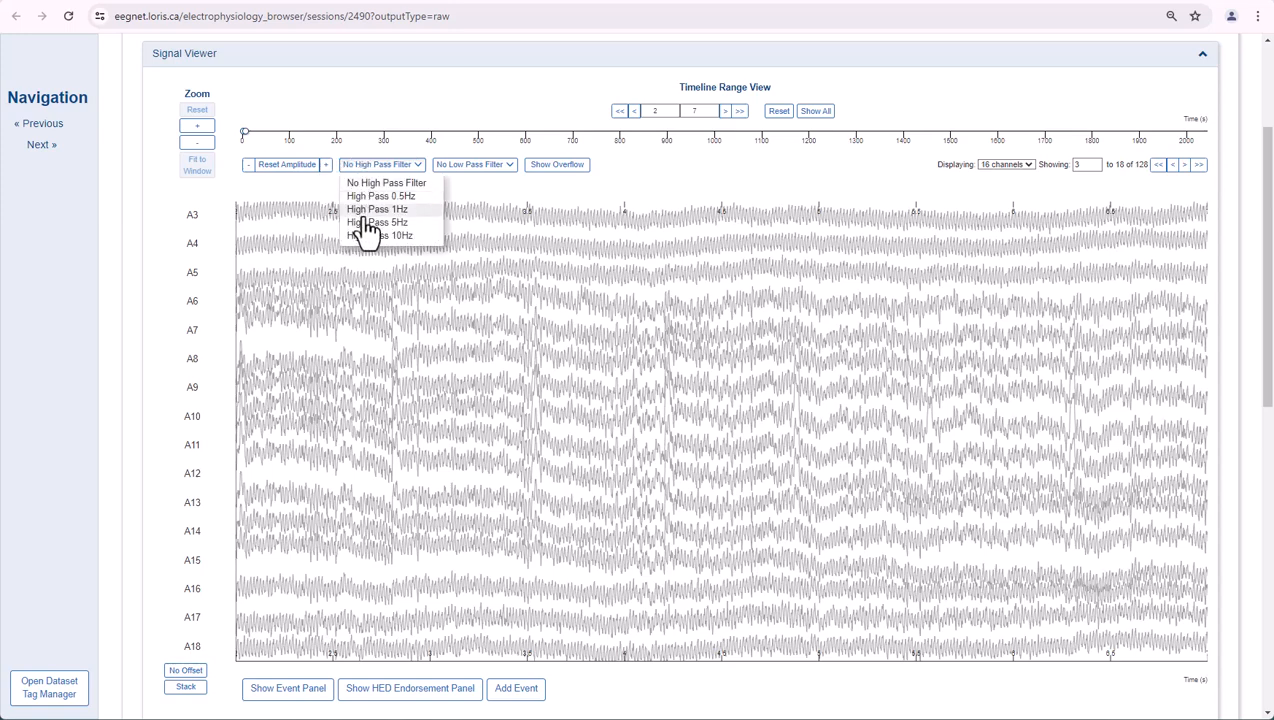
click(364, 182)
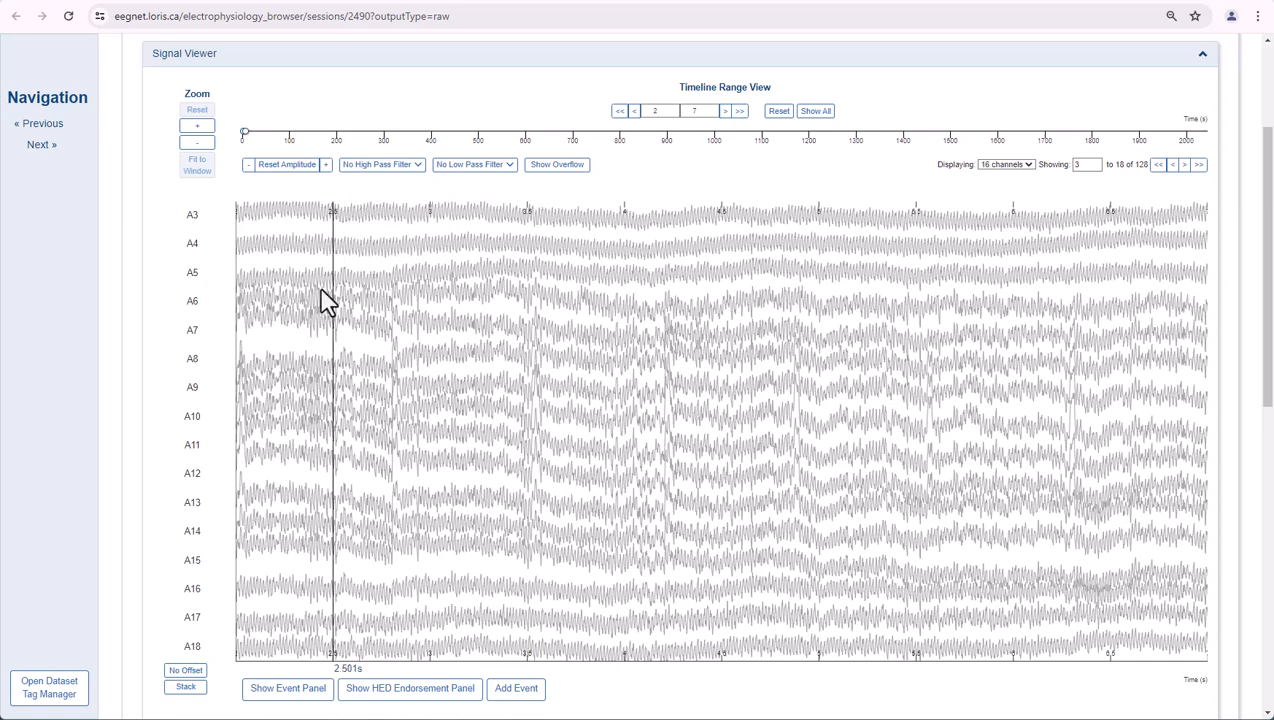
- Stack the displayed channels on one another and turn on Isolate mode for the stacked signals
click(195, 689)
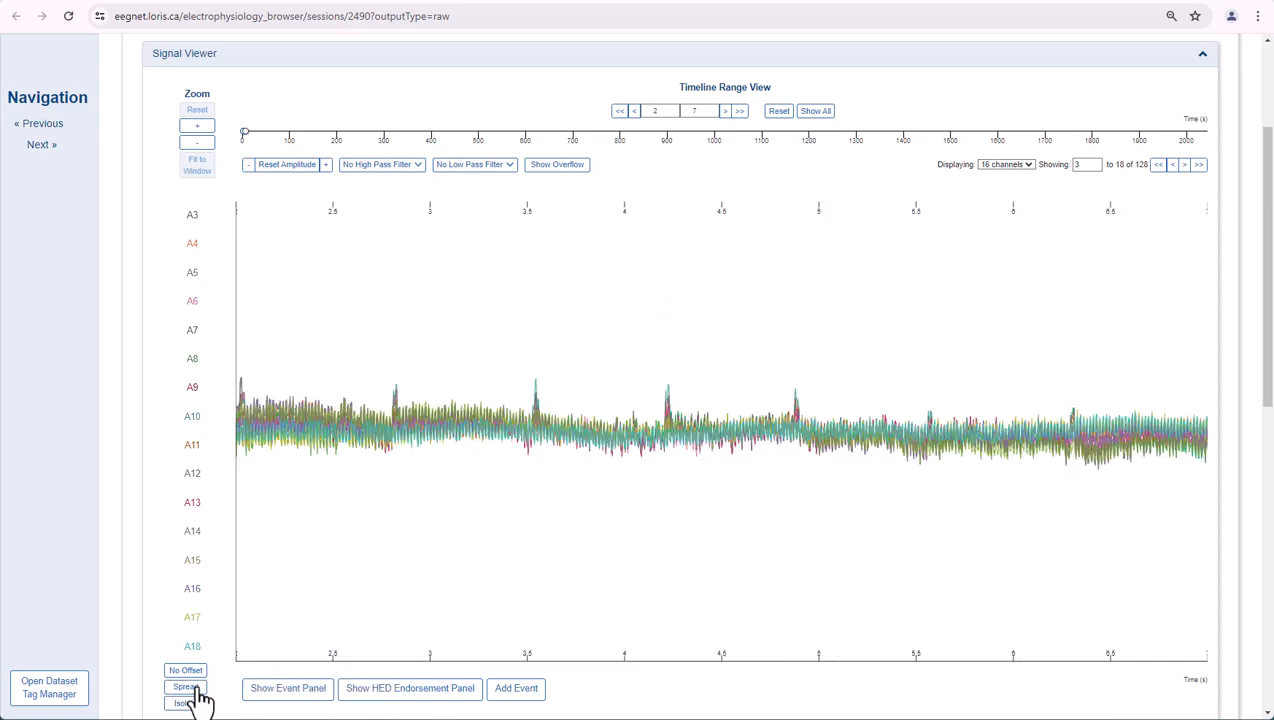
click(192, 705)
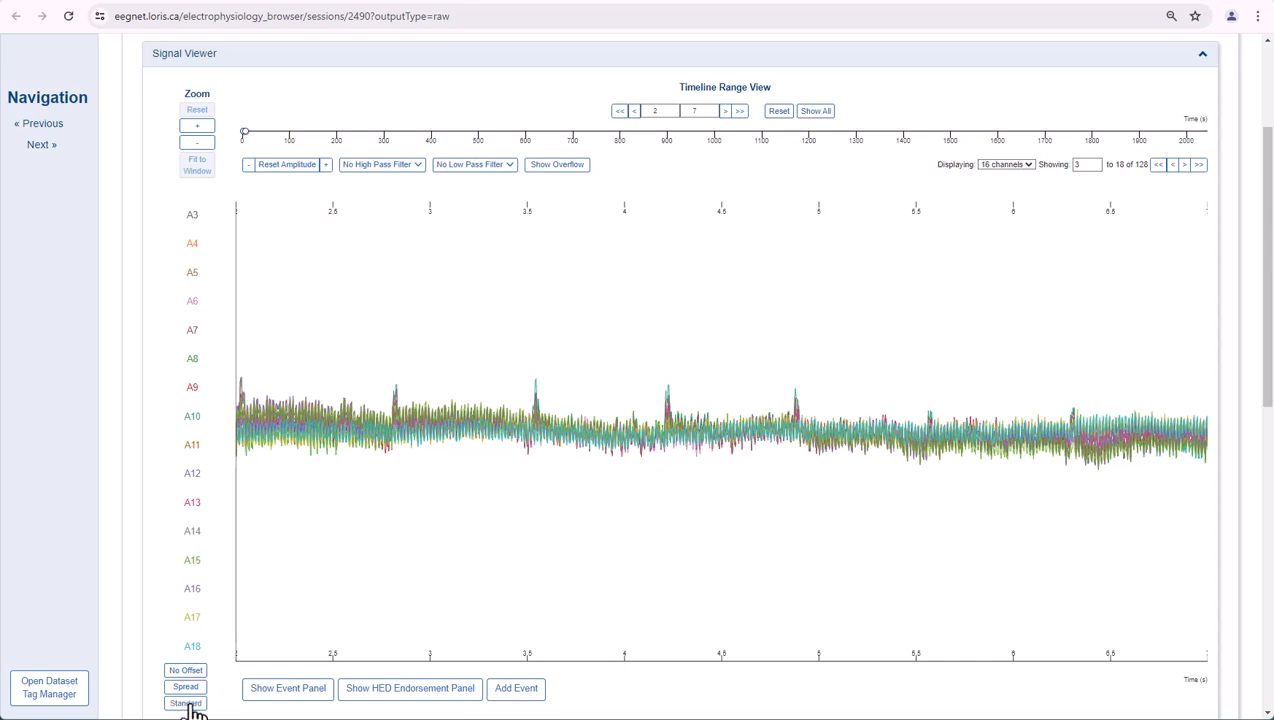
mouse_move(197, 627)
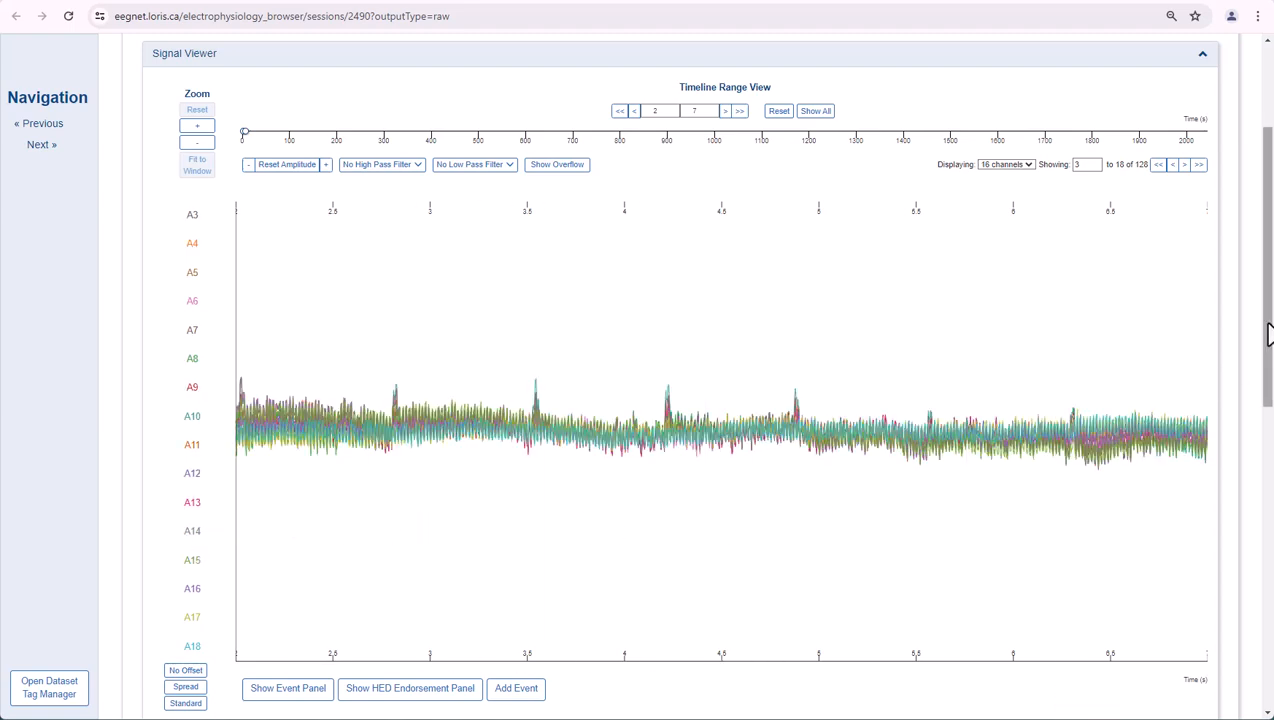
- Open the help for the electrophysiology session page
scroll(1268, 333, up, 3)
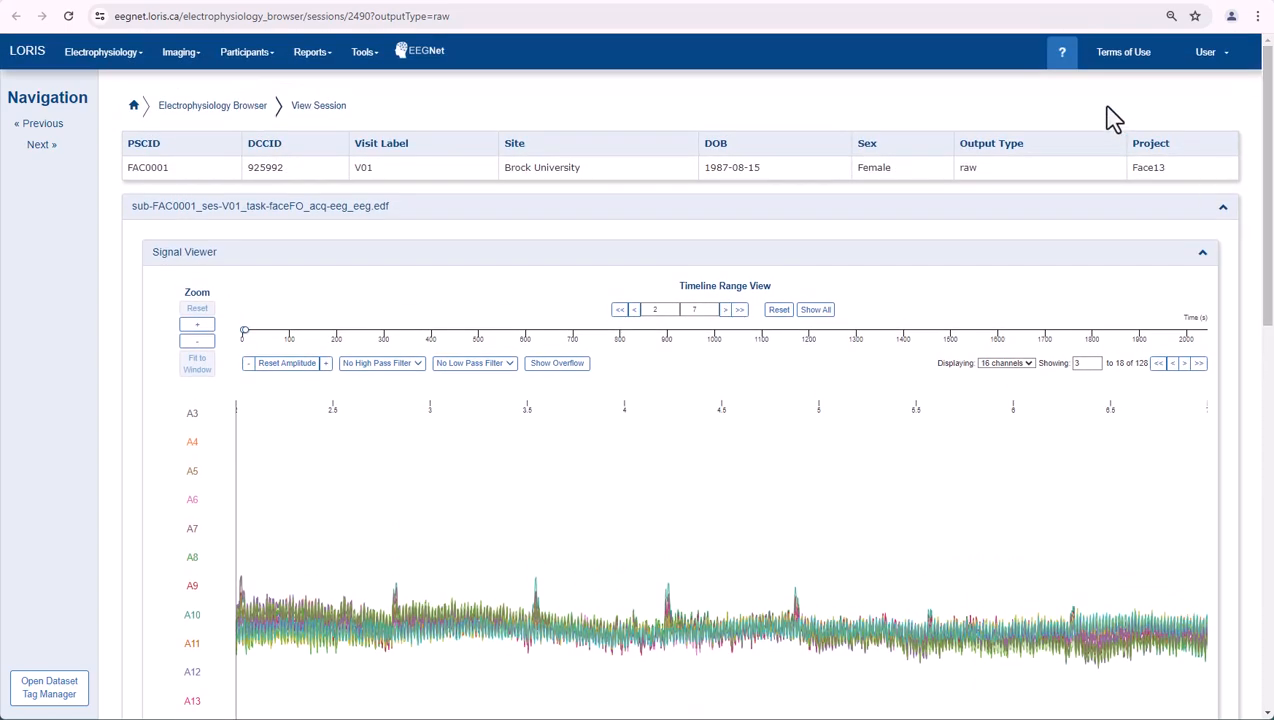
click(1063, 57)
drag(1268, 170, 1270, 222)
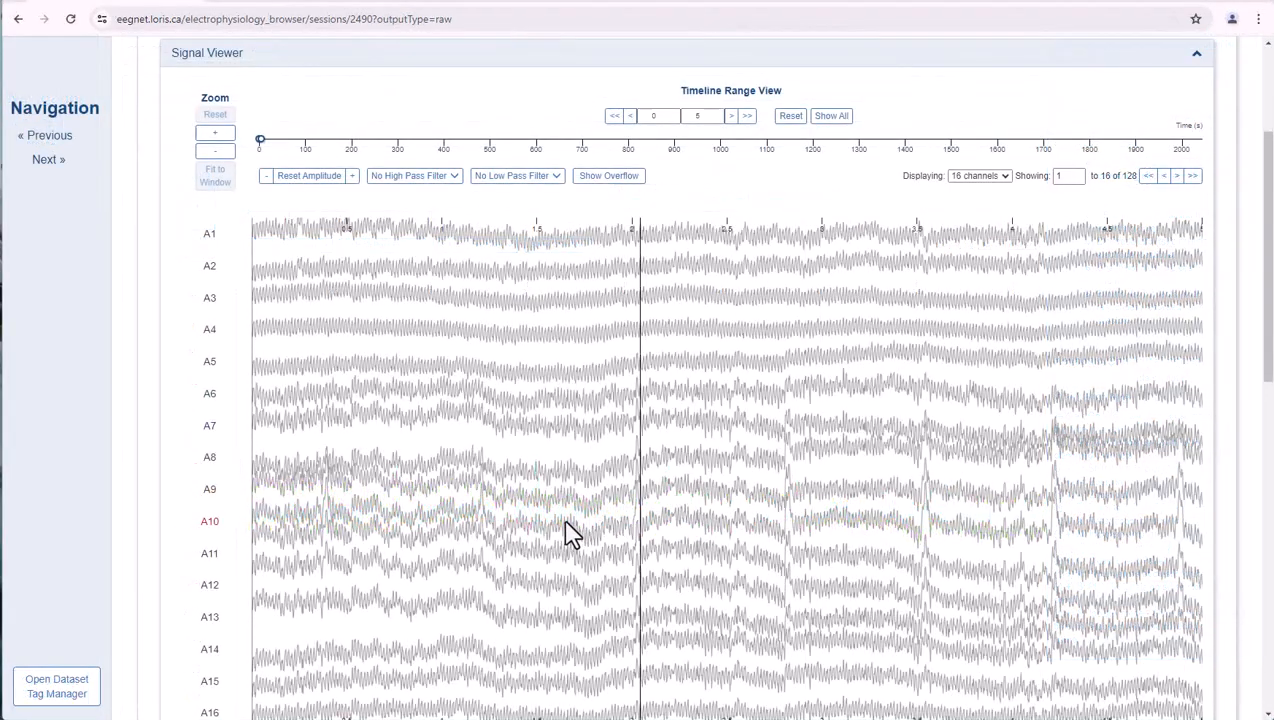
- Add the Vertically-oriented HED tag to the face-inverted trial_type value in the Dataset Tag Manager
click(86, 692)
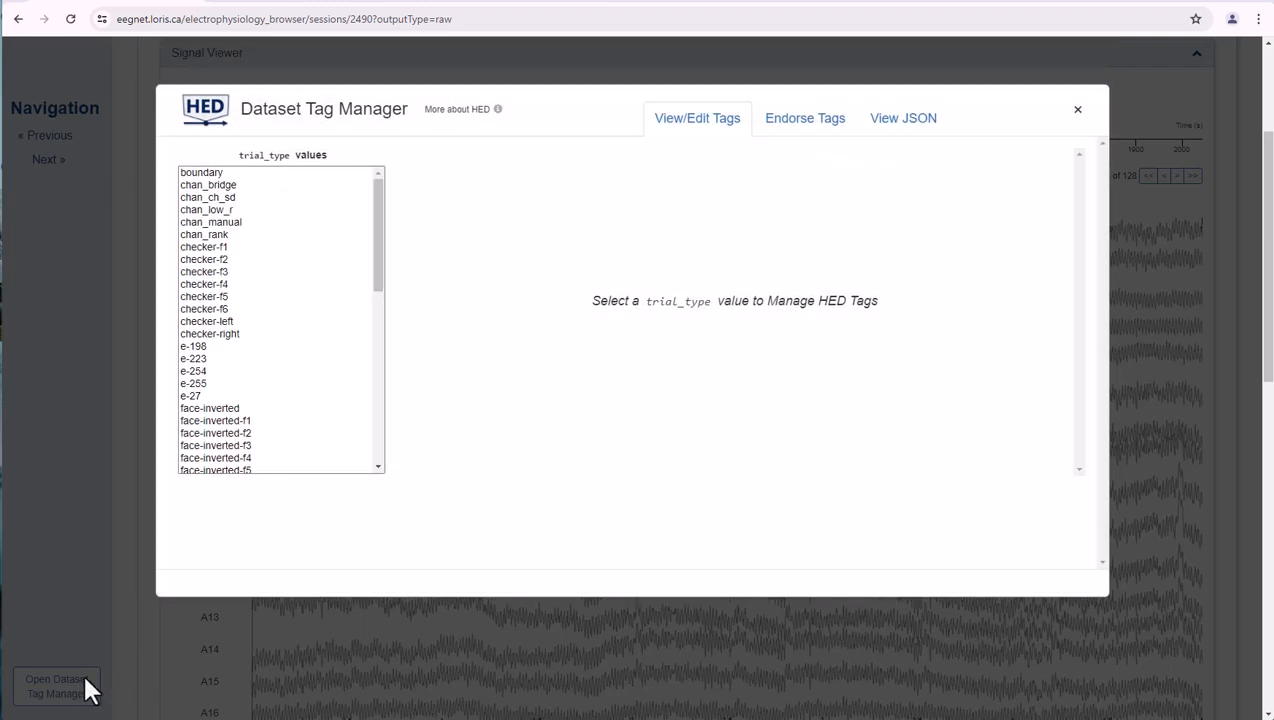
click(212, 409)
click(564, 287)
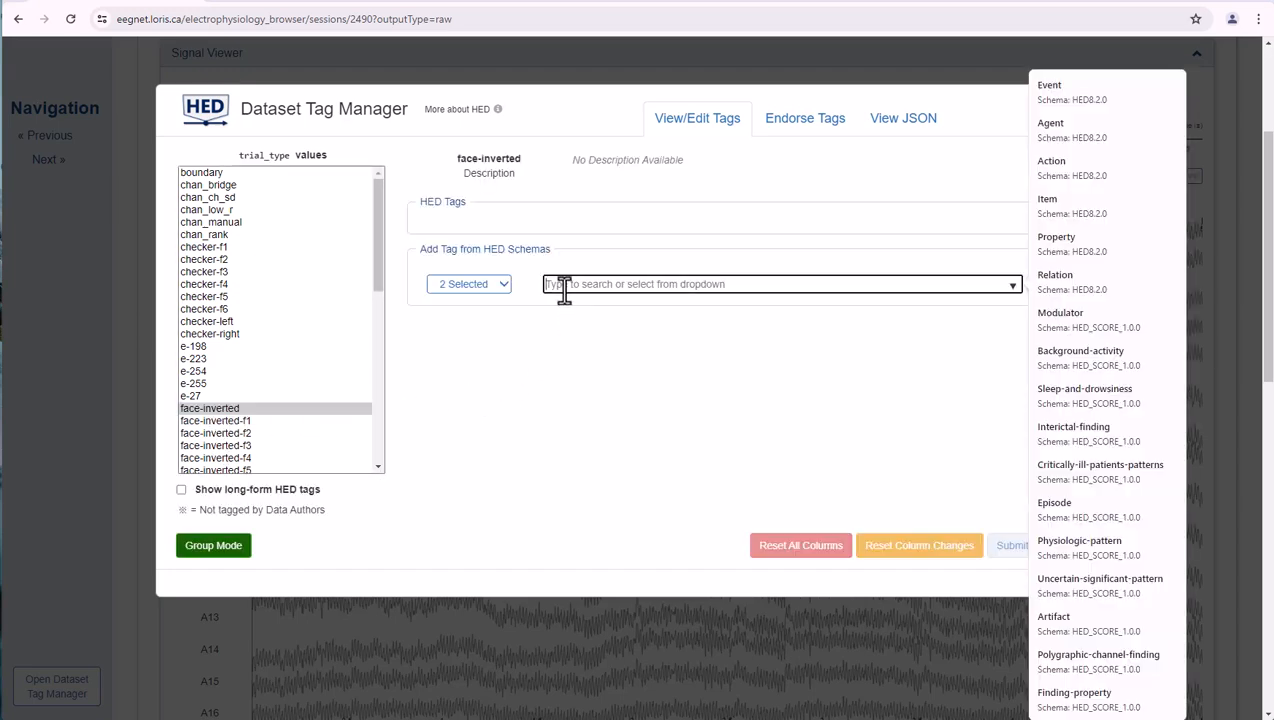
text(v)
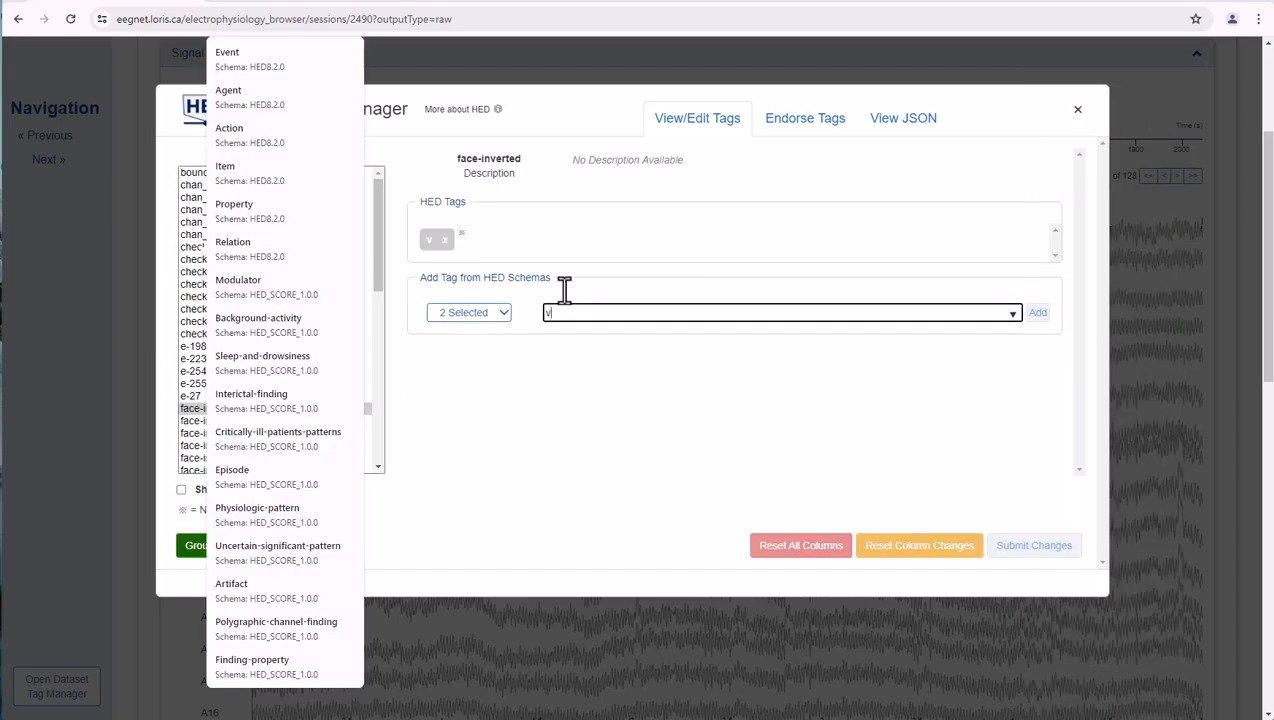
text(ert)
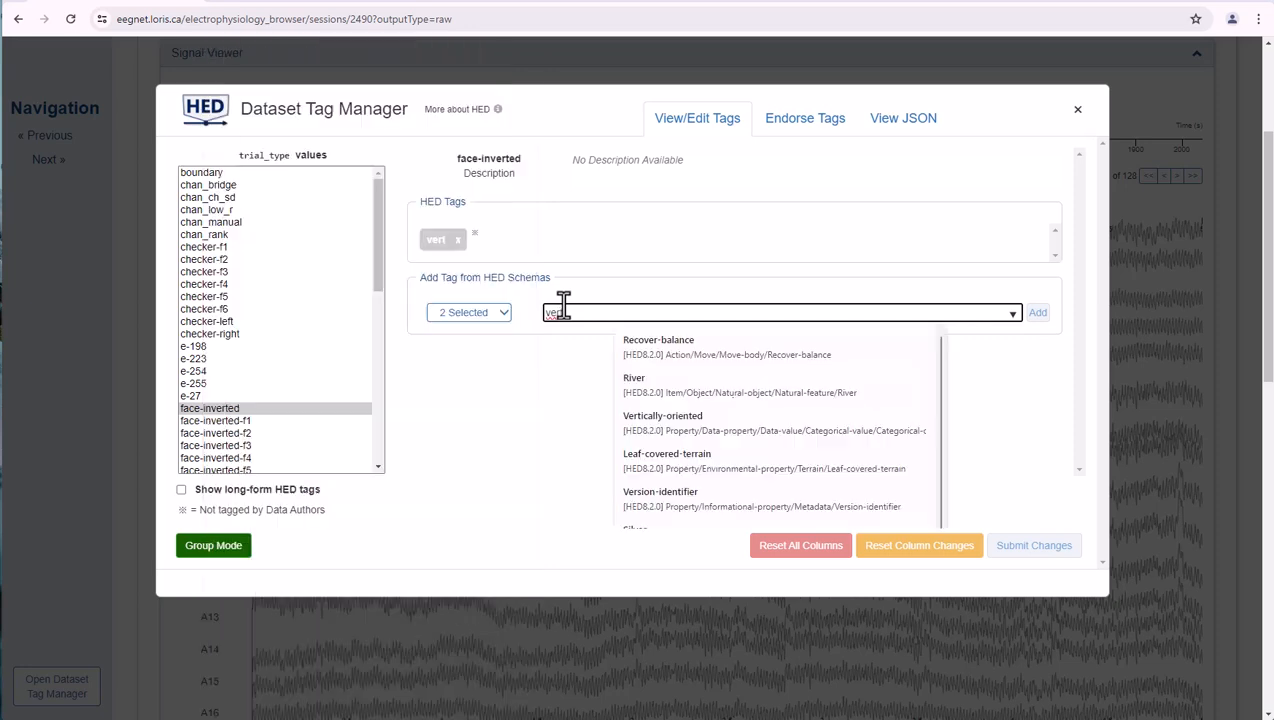
click(629, 346)
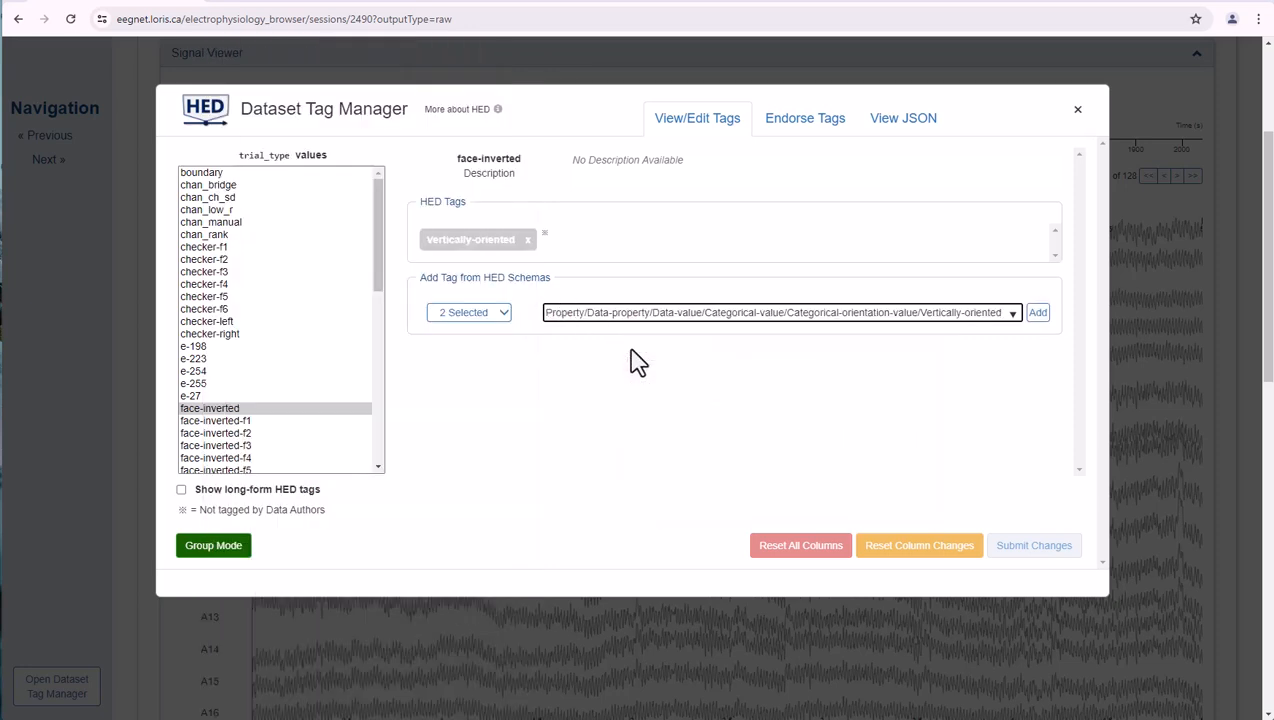
click(1038, 314)
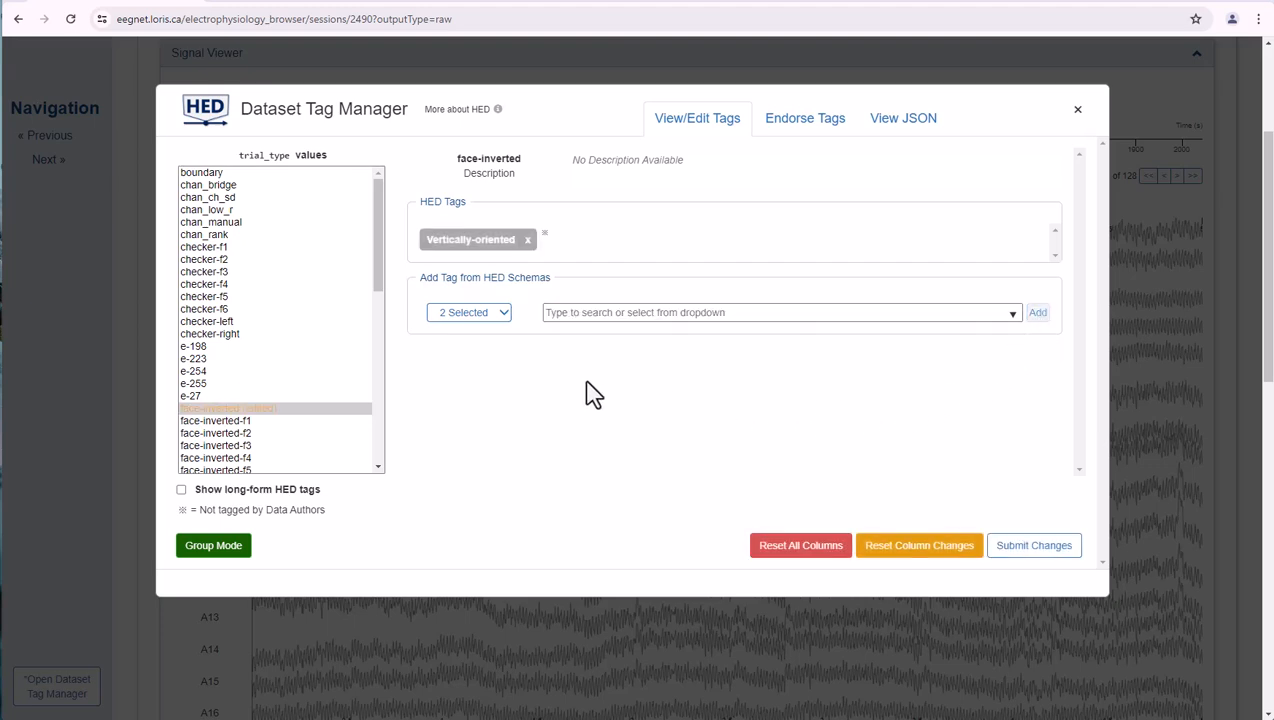
- Check the selectable HED schemas and the Vertically-oriented tag's description, and consult the HED Schema Browser before returning to the Dataset Tag Manager
click(492, 314)
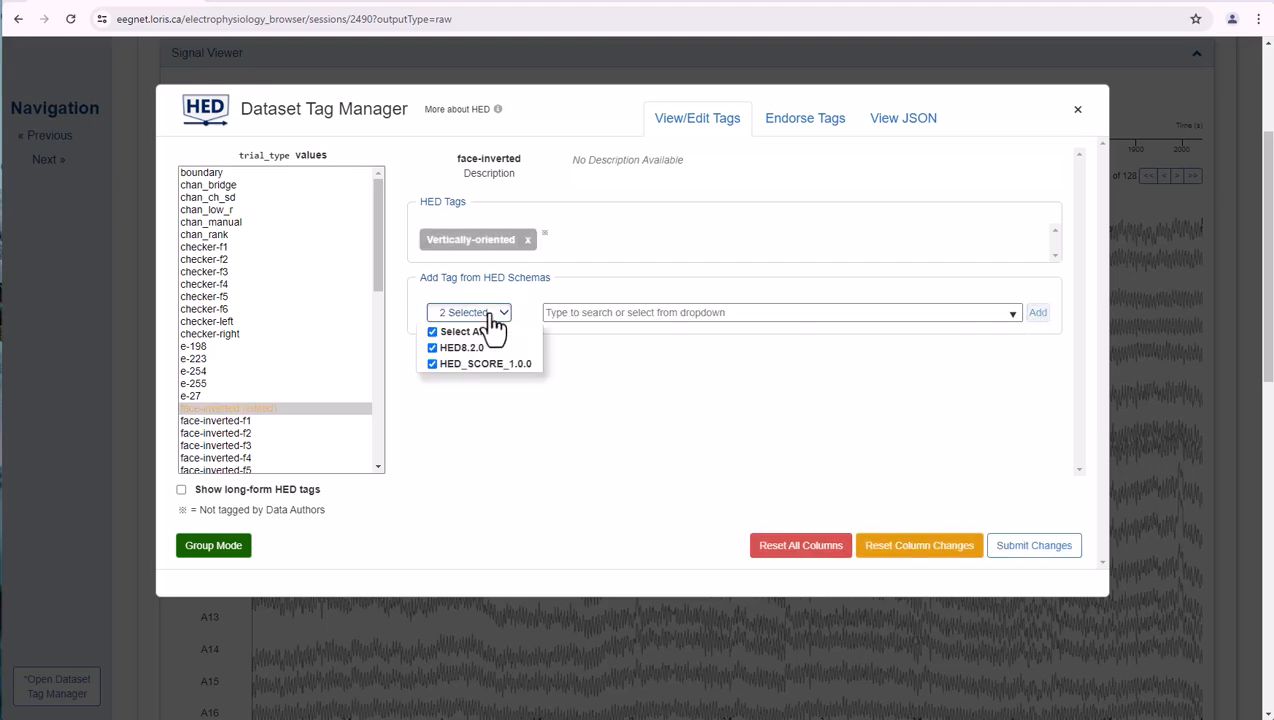
click(492, 320)
mouse_move(492, 256)
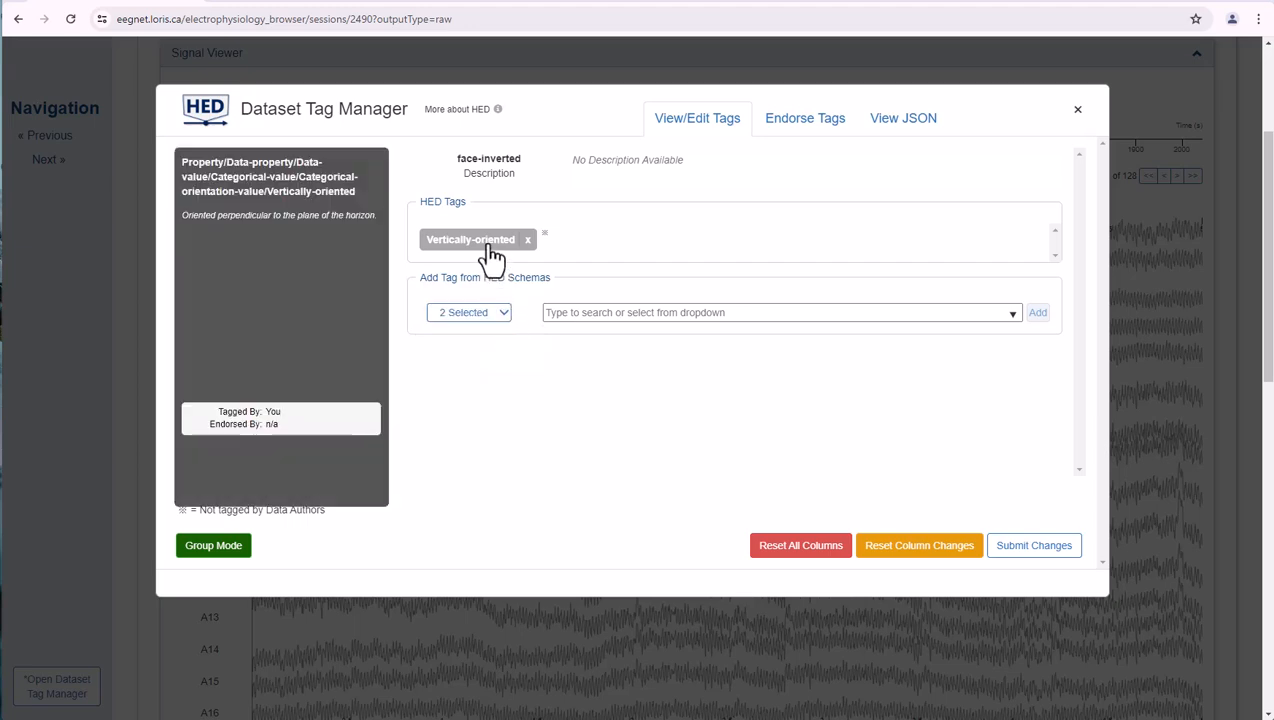
click(498, 110)
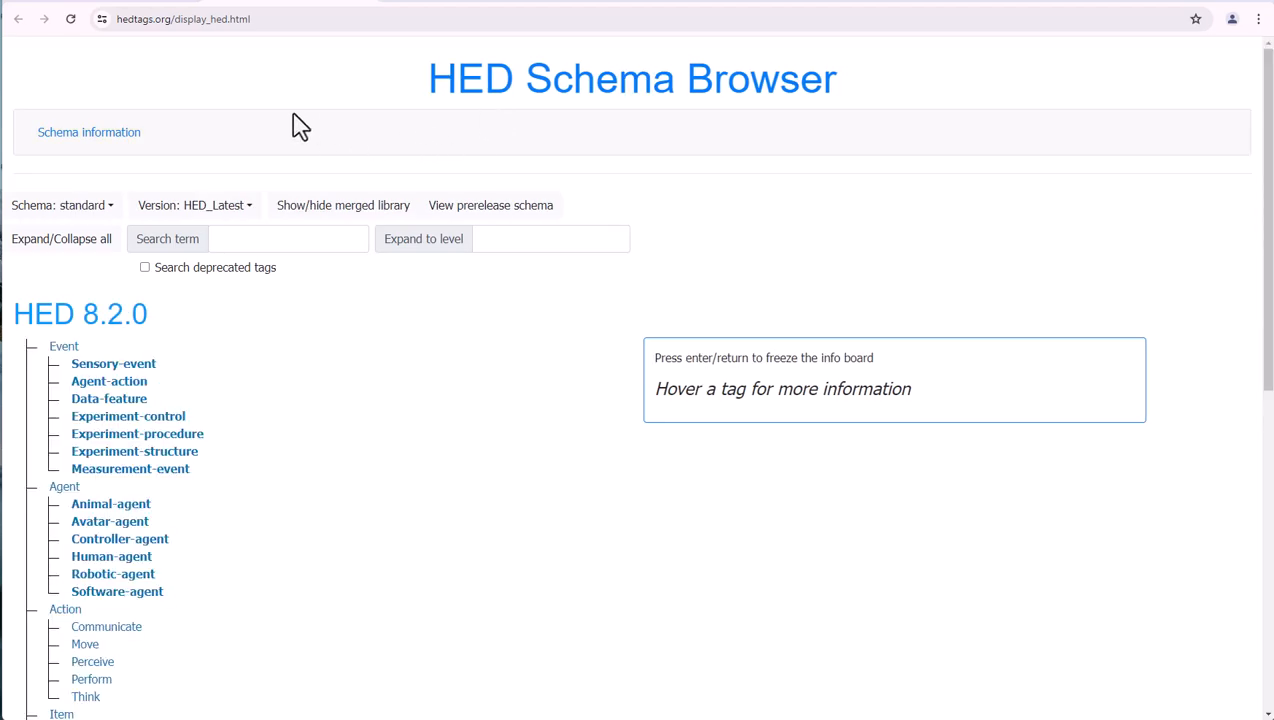
click(163, 7)
- Add the OrangeRed HED tag from the HED8.2.0 schema to the face-inverted trial_type value
click(563, 314)
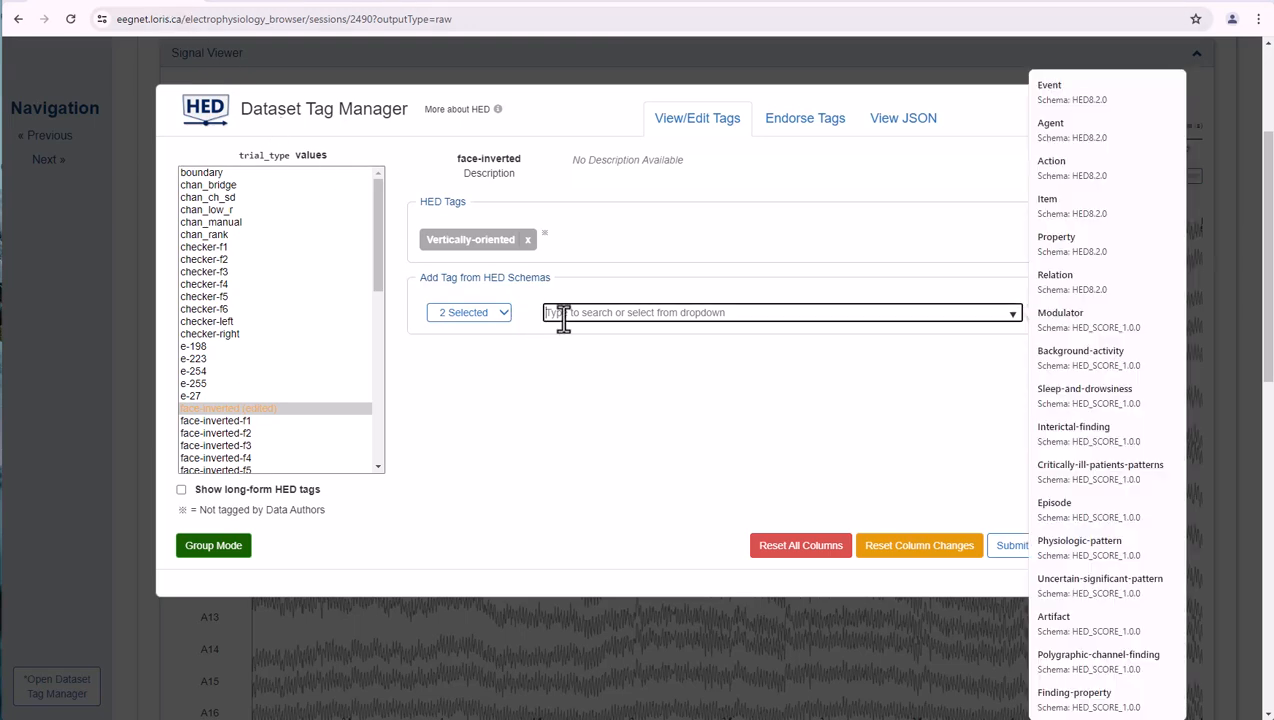
text(red)
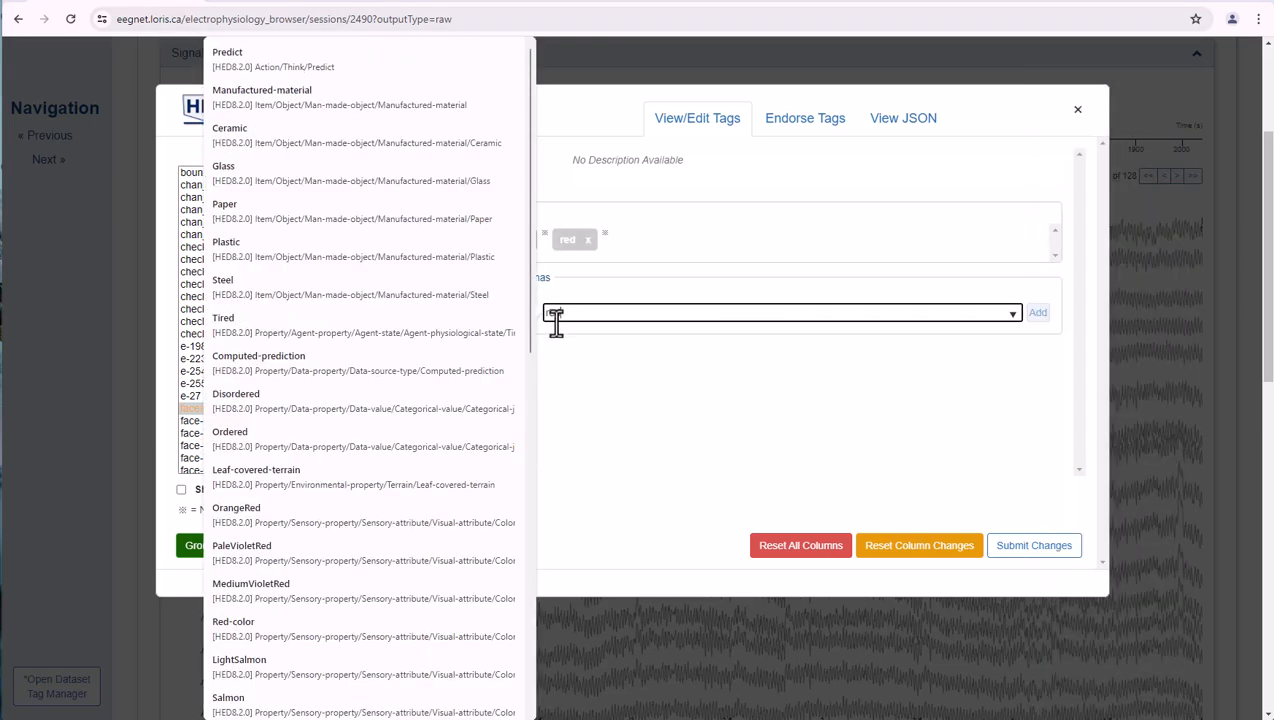
click(265, 512)
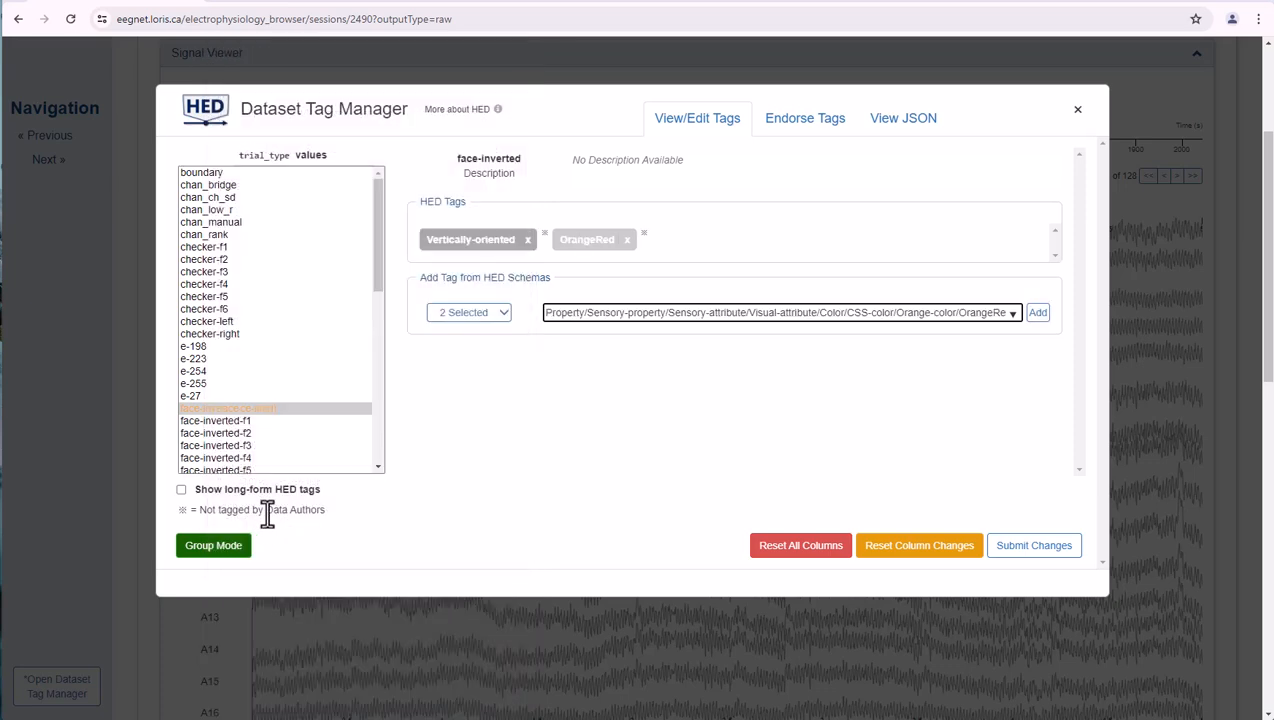
click(1037, 312)
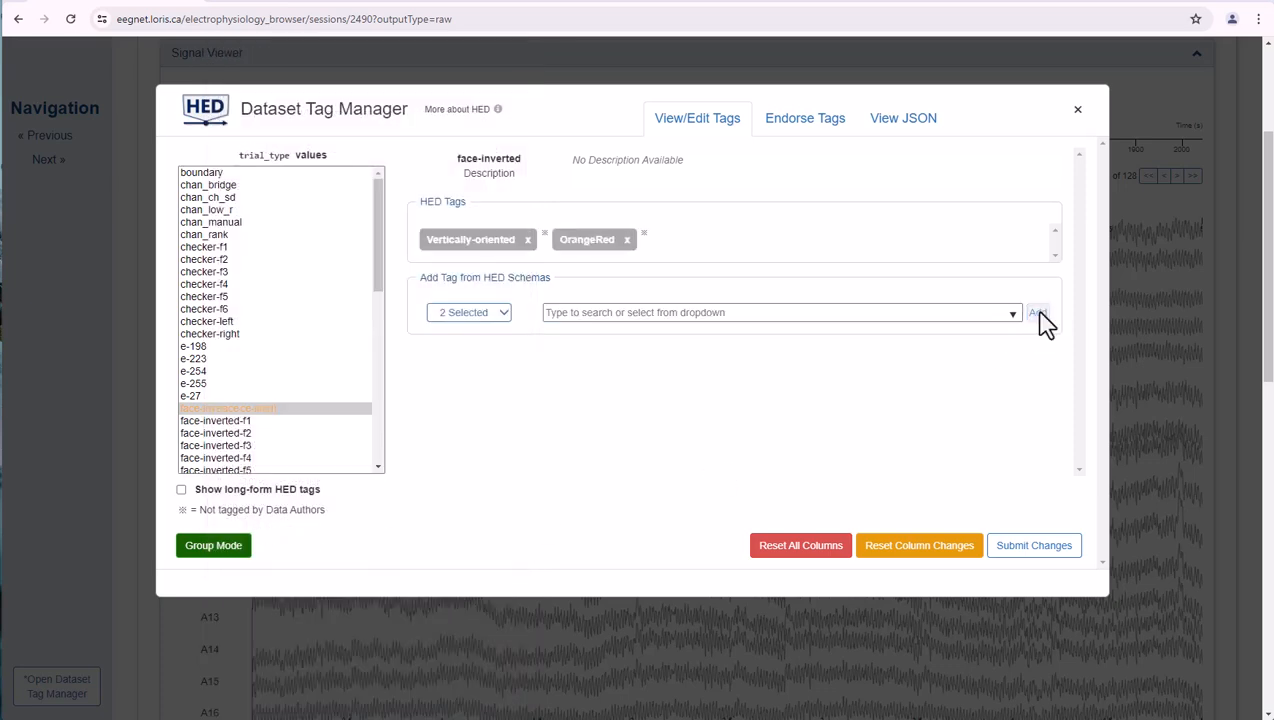
- Group the Vertically-oriented and OrangeRed tags of face-inverted and confirm the group
click(213, 545)
click(508, 245)
click(588, 255)
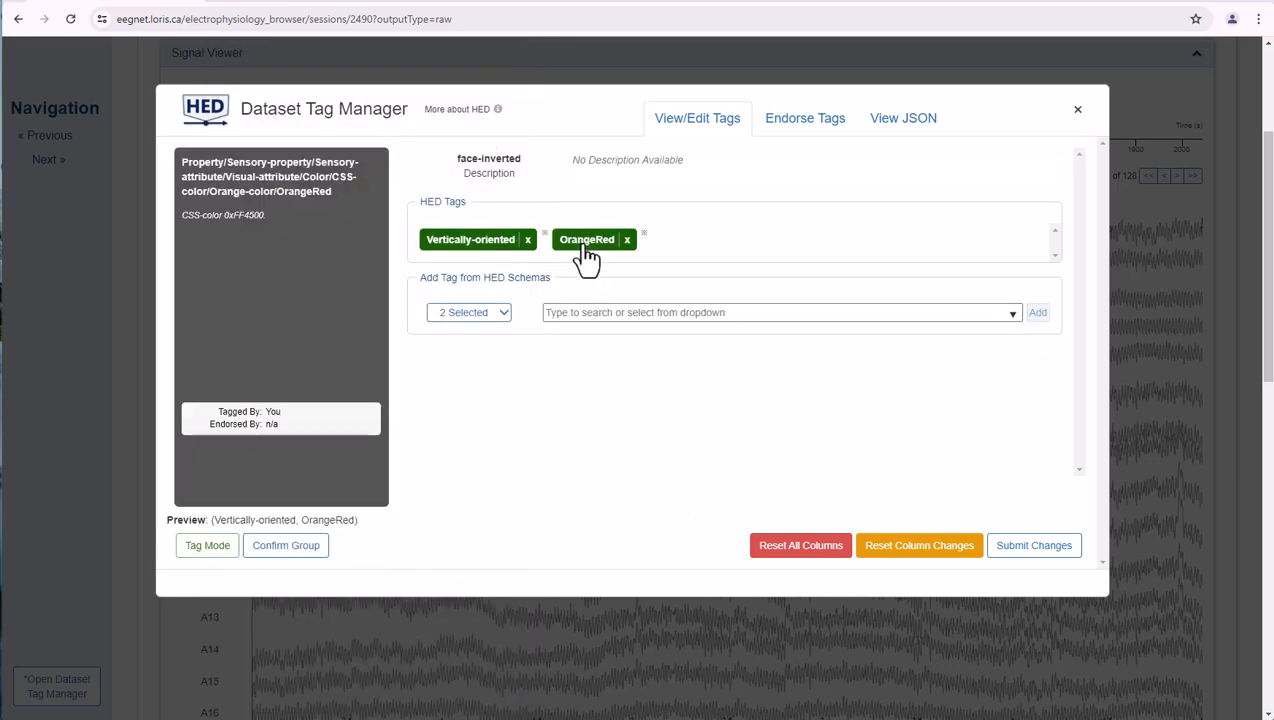
click(286, 548)
key(ctrl+minus)
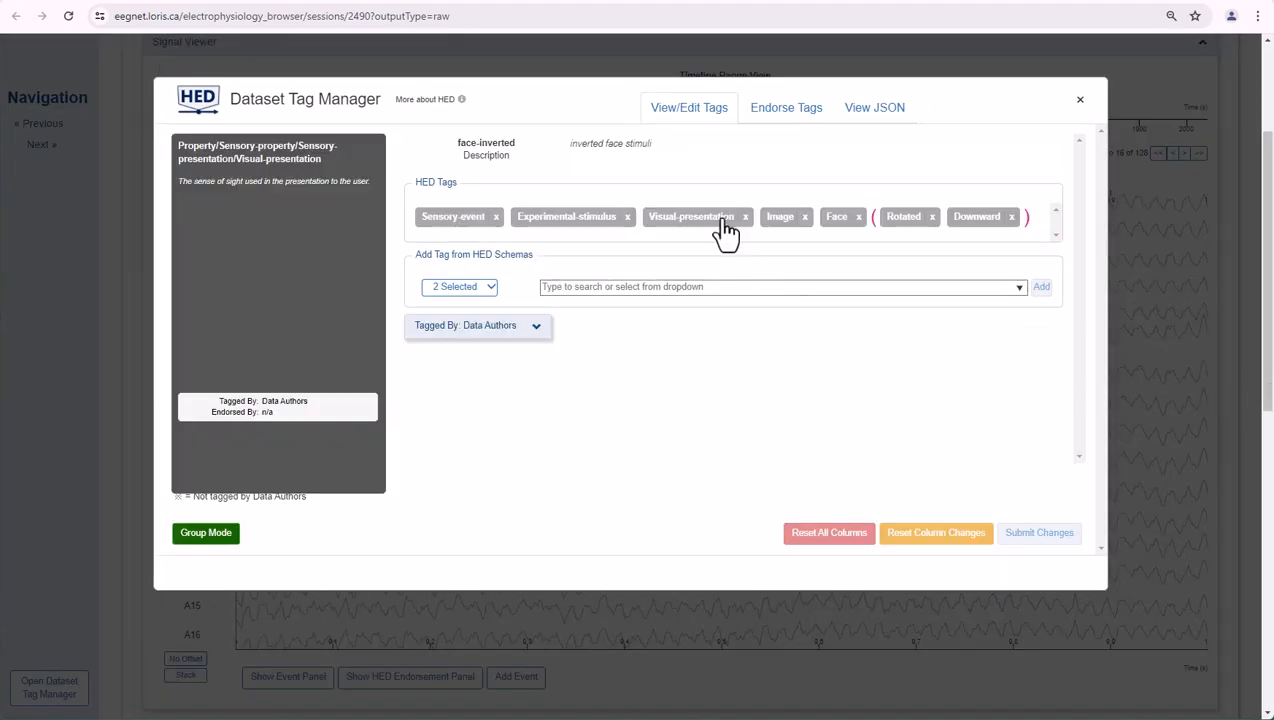
- Submit an Endorse action for the face-inverted HED tags, and expand the endorsement details of the data authors' tags
click(787, 126)
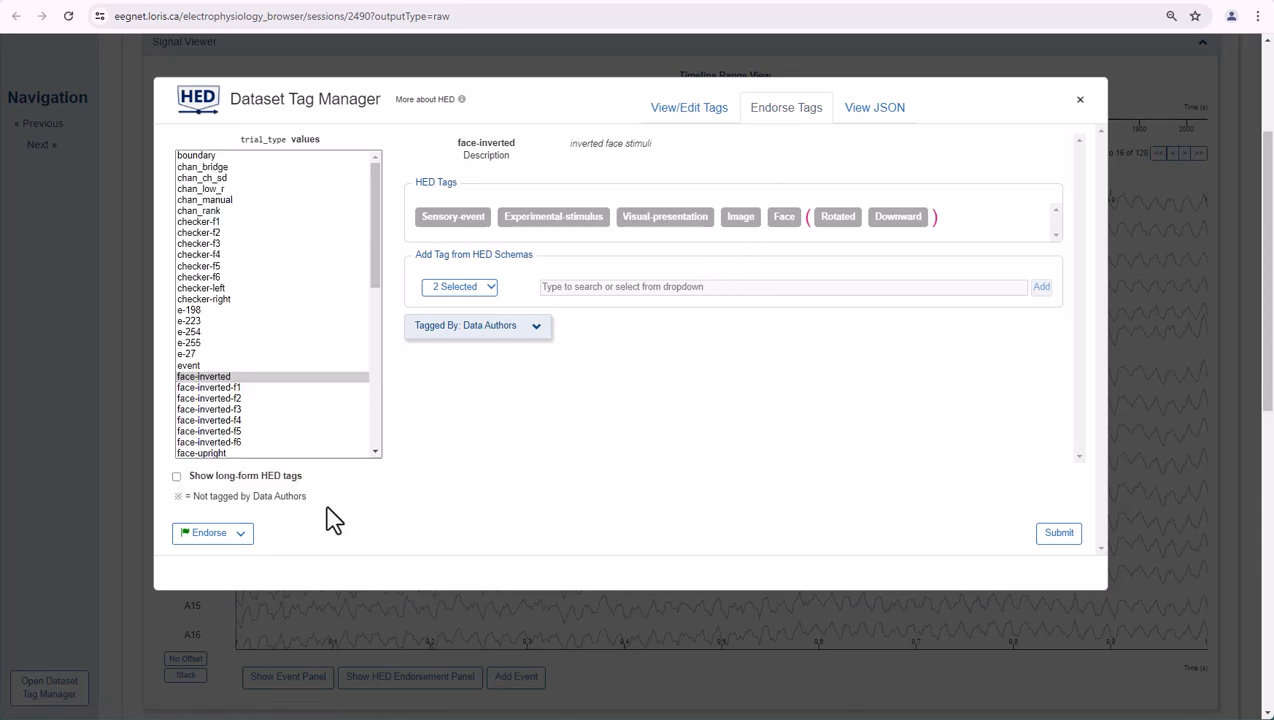
click(238, 535)
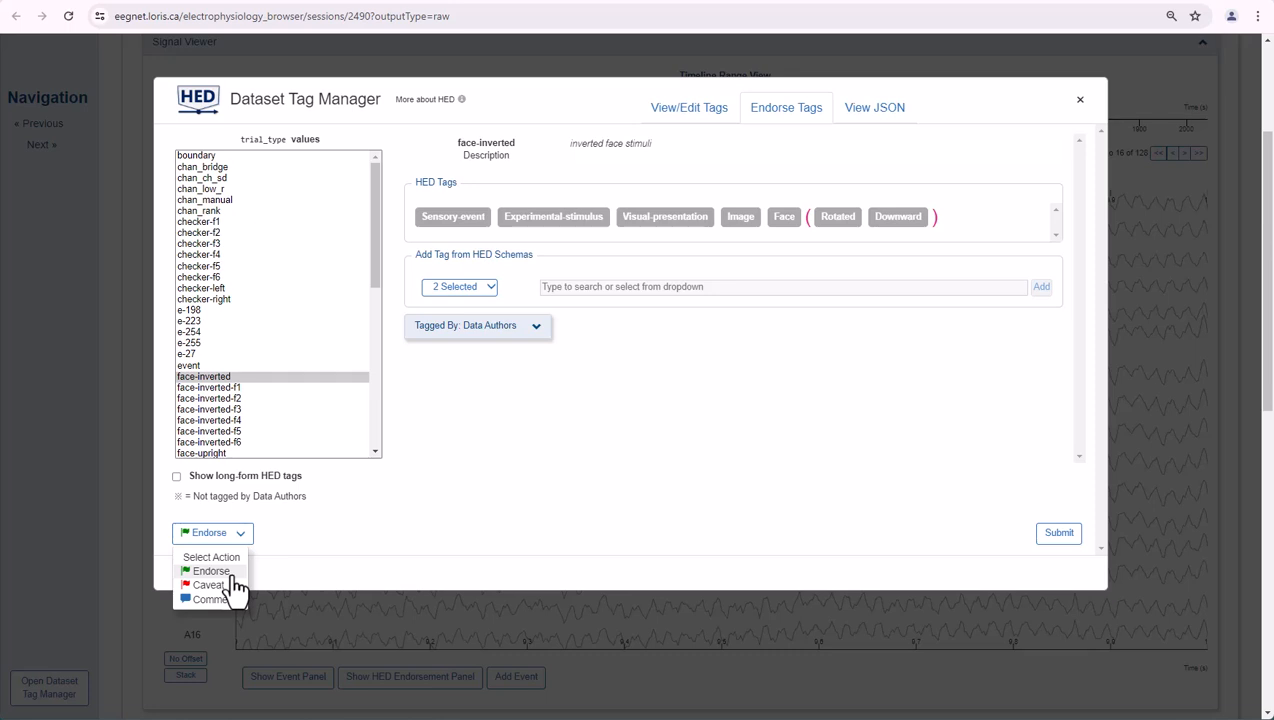
click(231, 575)
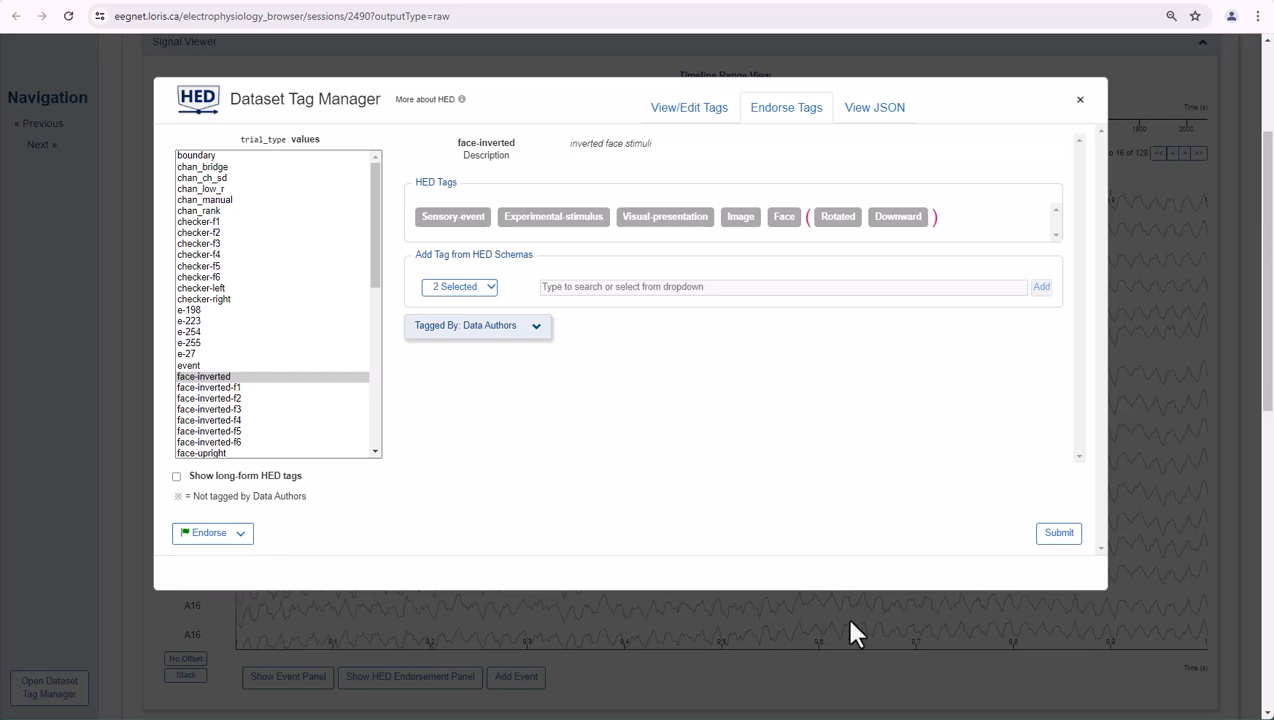
click(1059, 534)
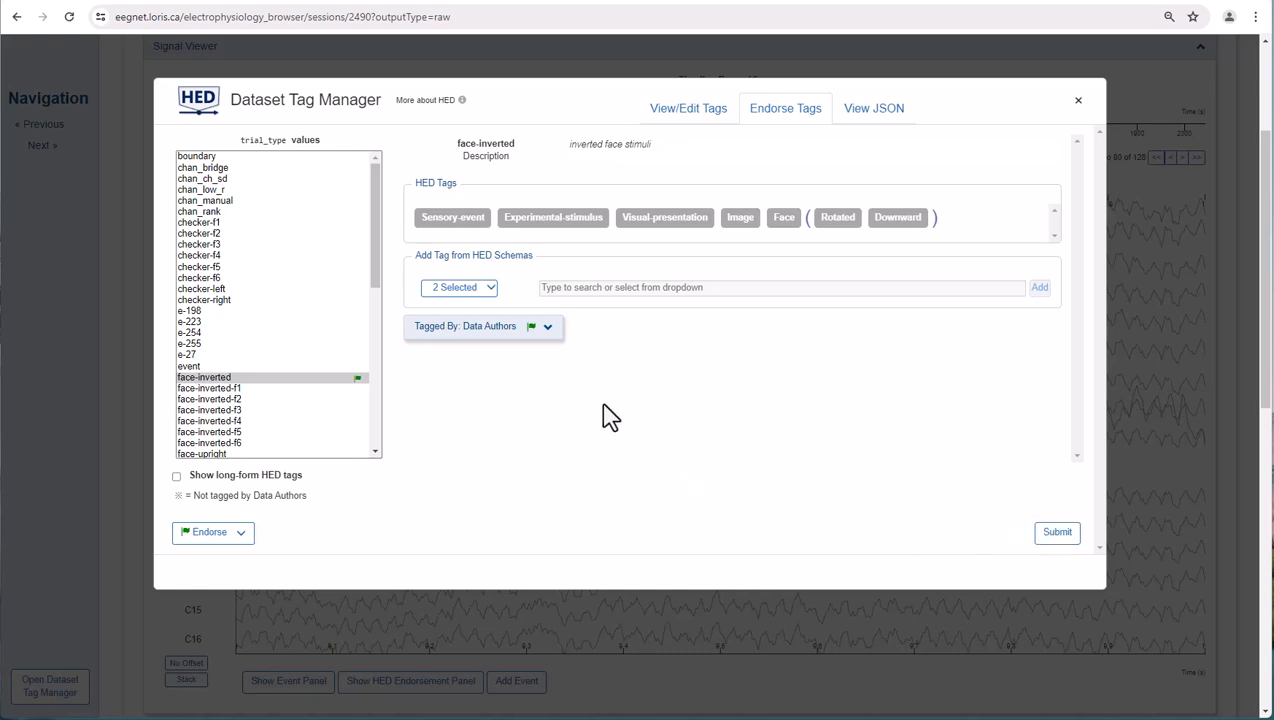
click(549, 330)
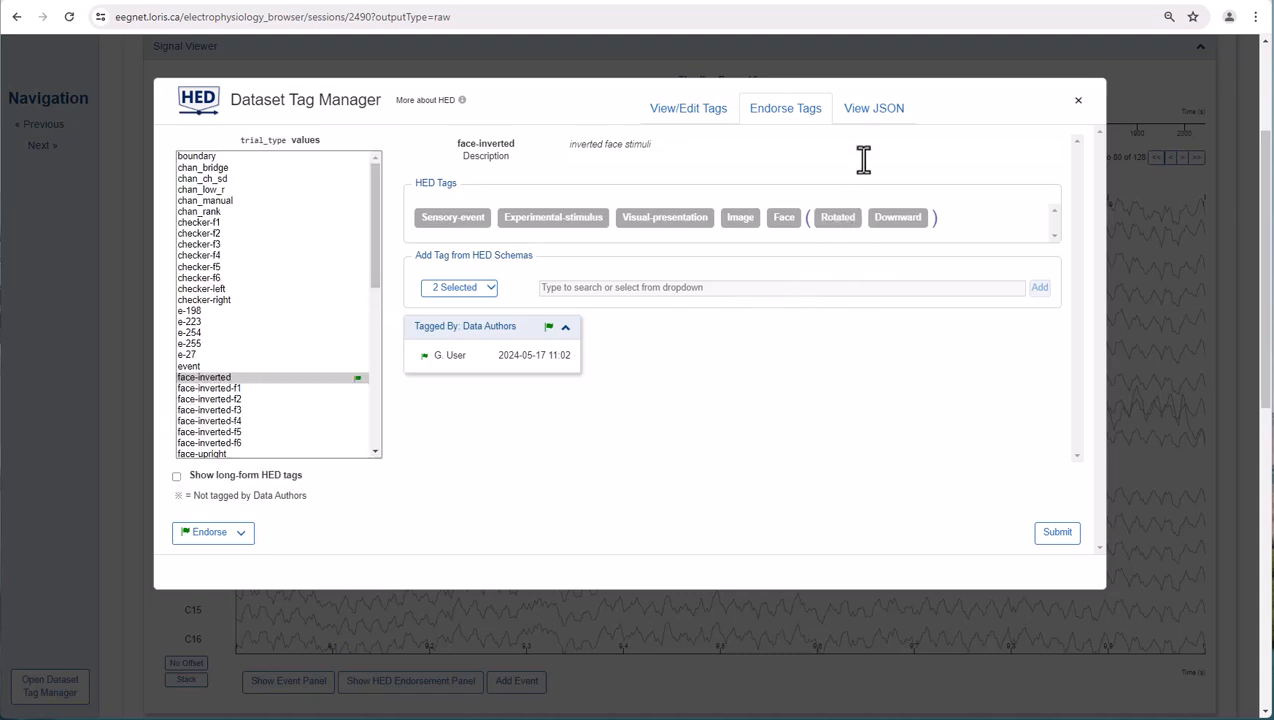
- View the resulting events JSON file in the Dataset Tag Manager and read through its trial type levels
click(866, 118)
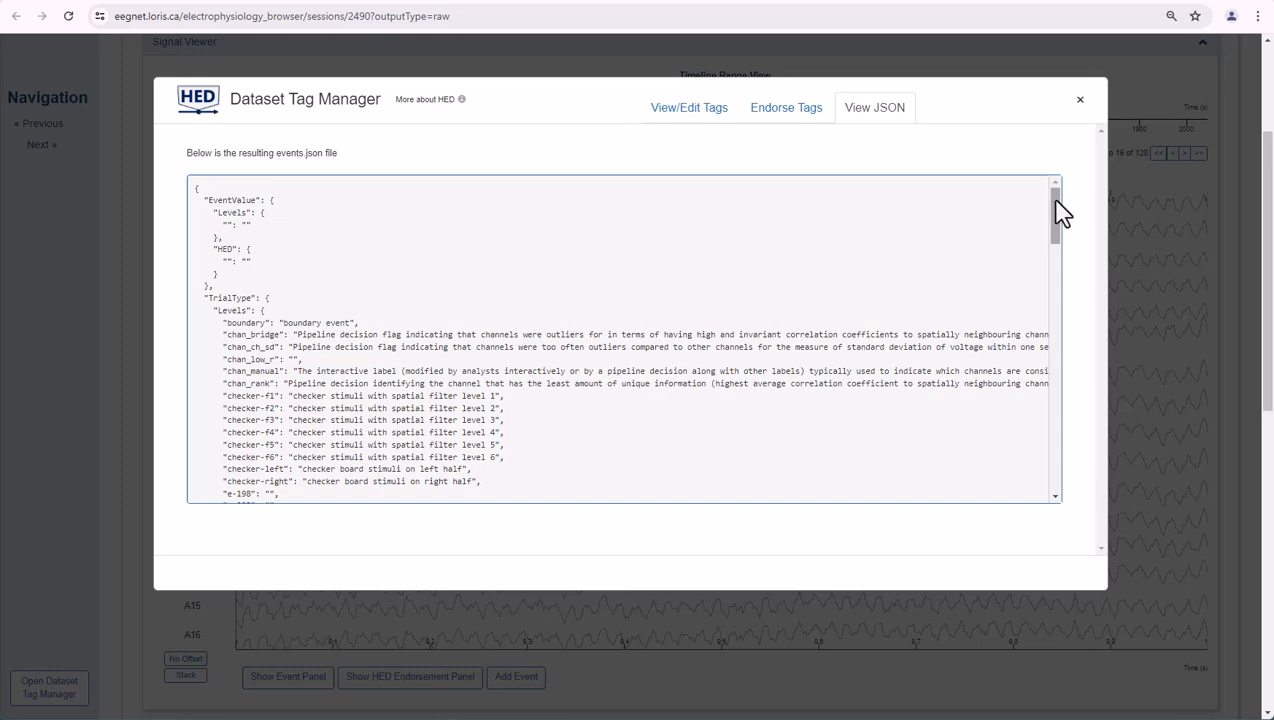
drag(1056, 199, 1066, 264)
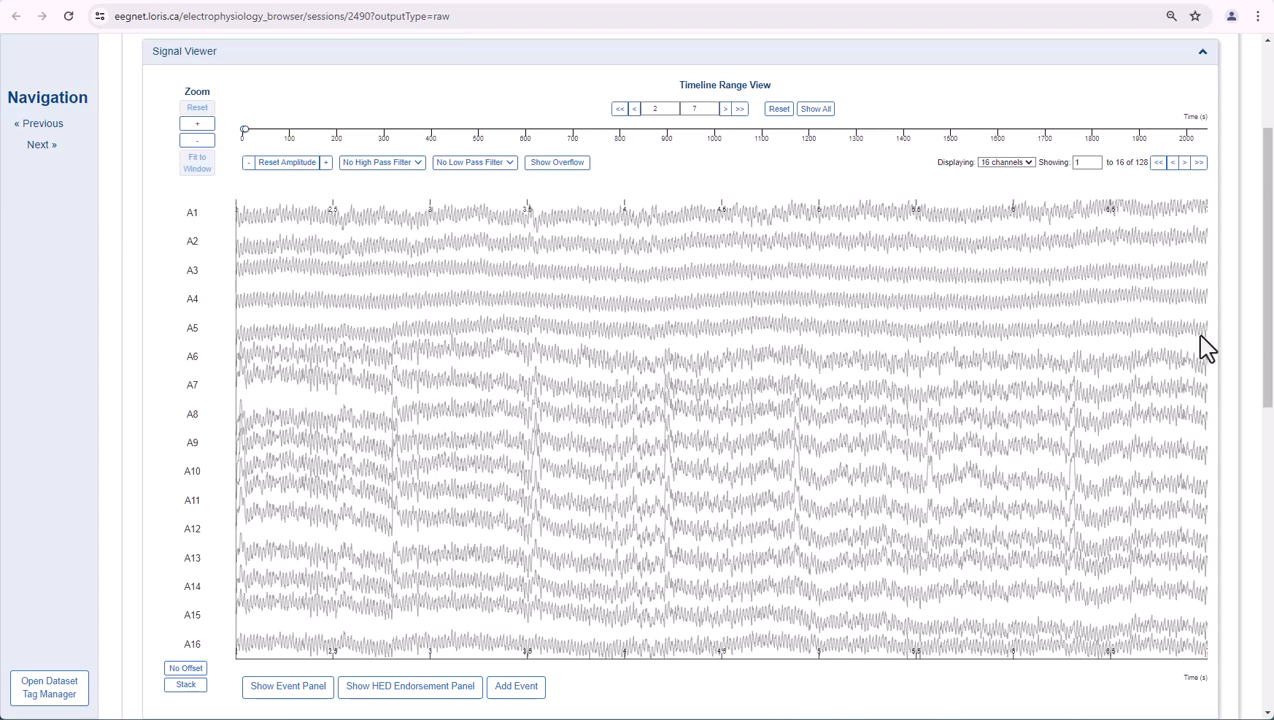
- Show the event list, toggle the visibility of all events, and check the HED tags of the house-upright-f2 event
click(328, 690)
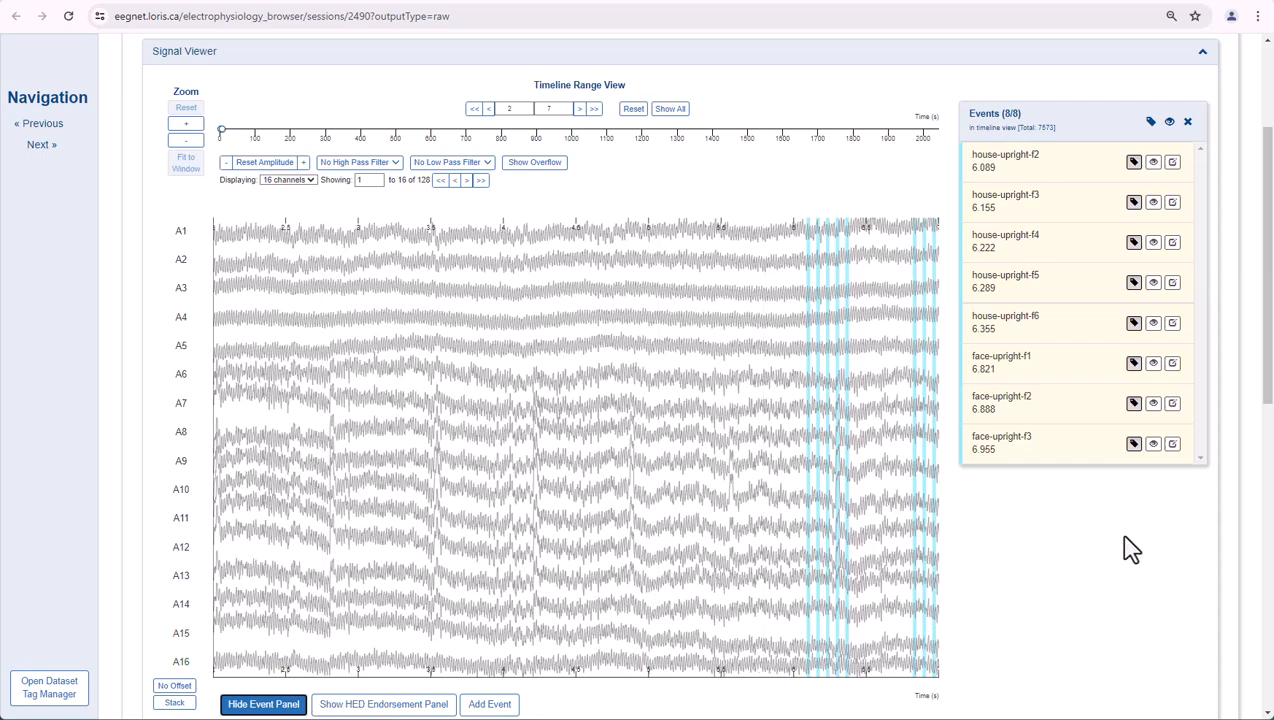
click(1170, 122)
click(1170, 122)
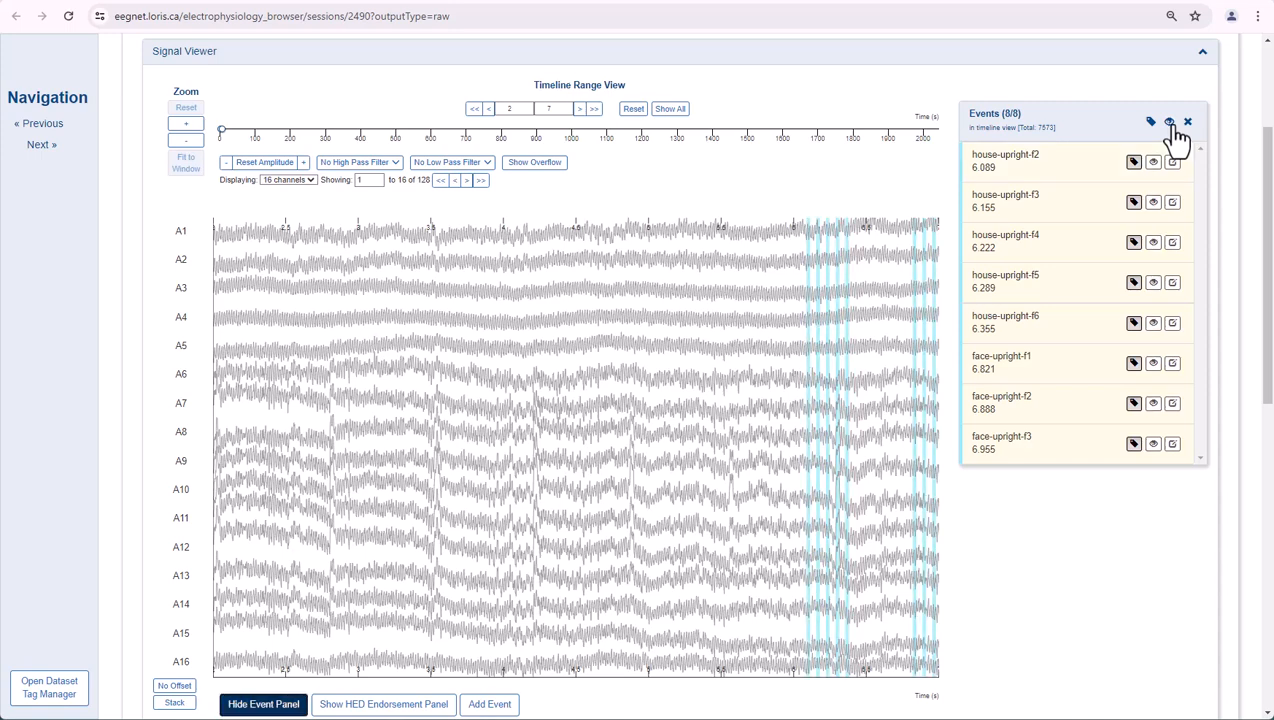
click(1134, 164)
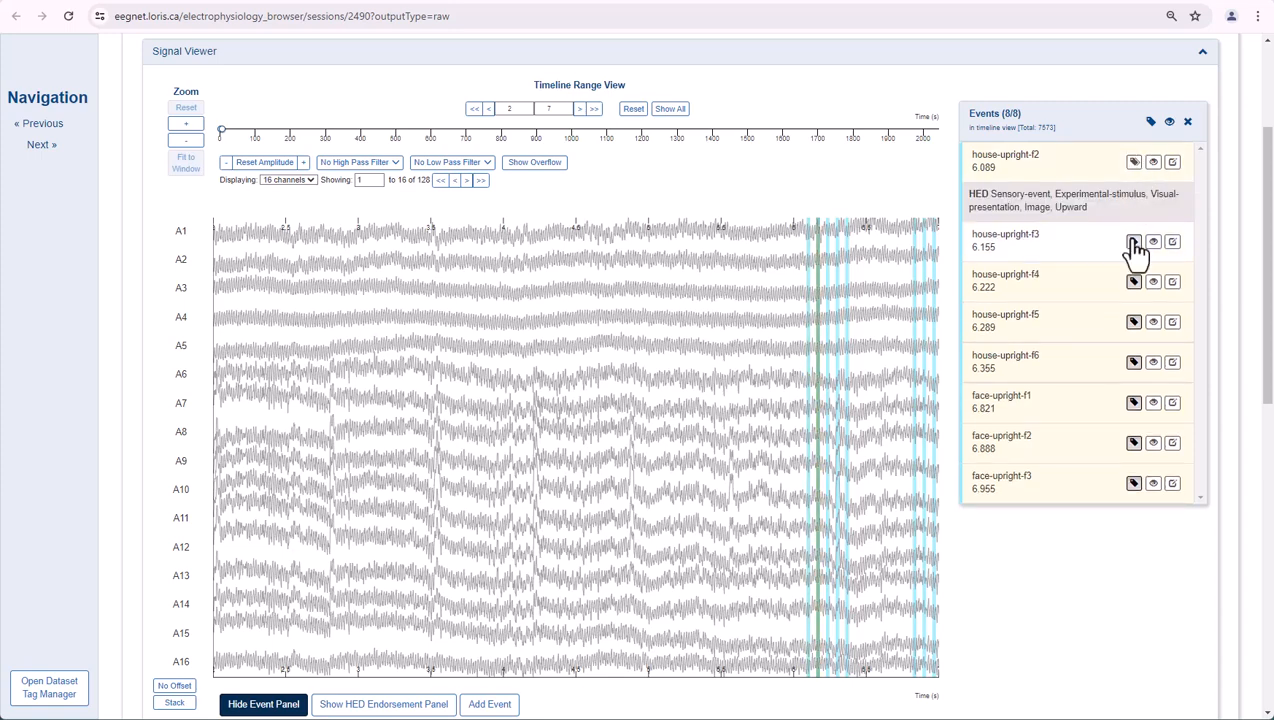
click(1134, 164)
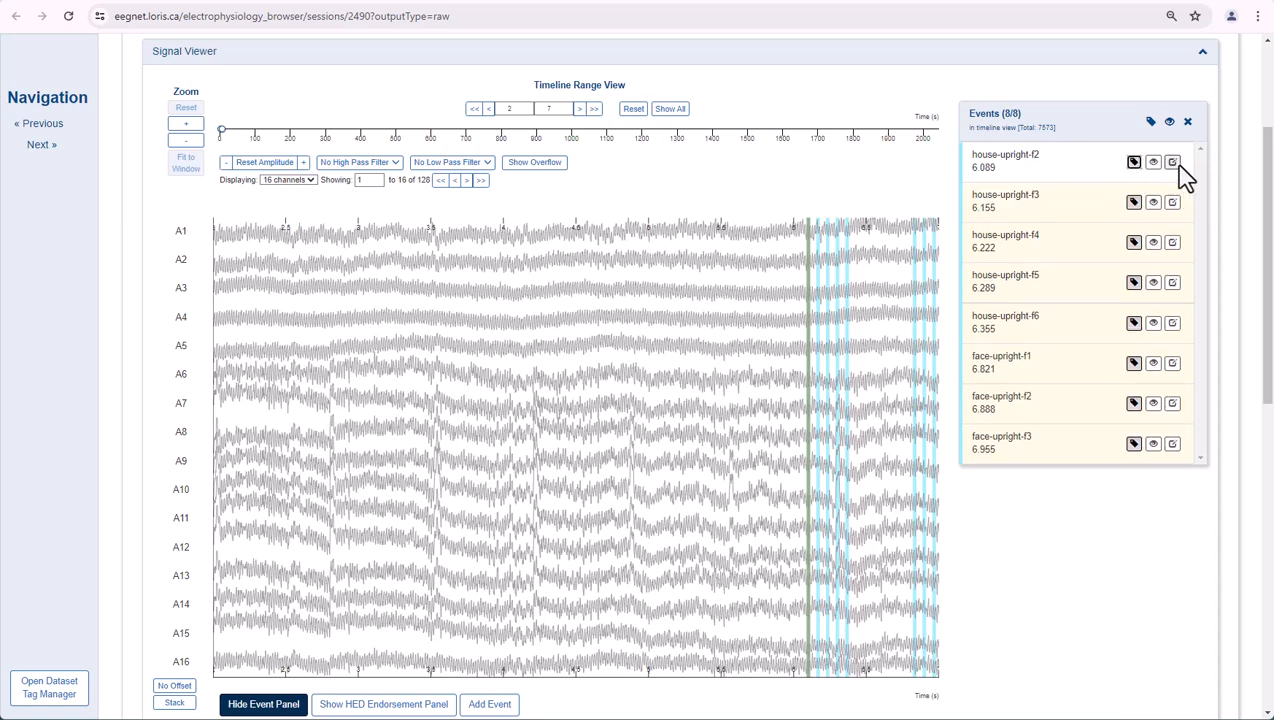
- Open the house-upright-f2 event for HED tag editing and read the Experimental-stimulus, Image and Upward tag descriptions
click(1174, 164)
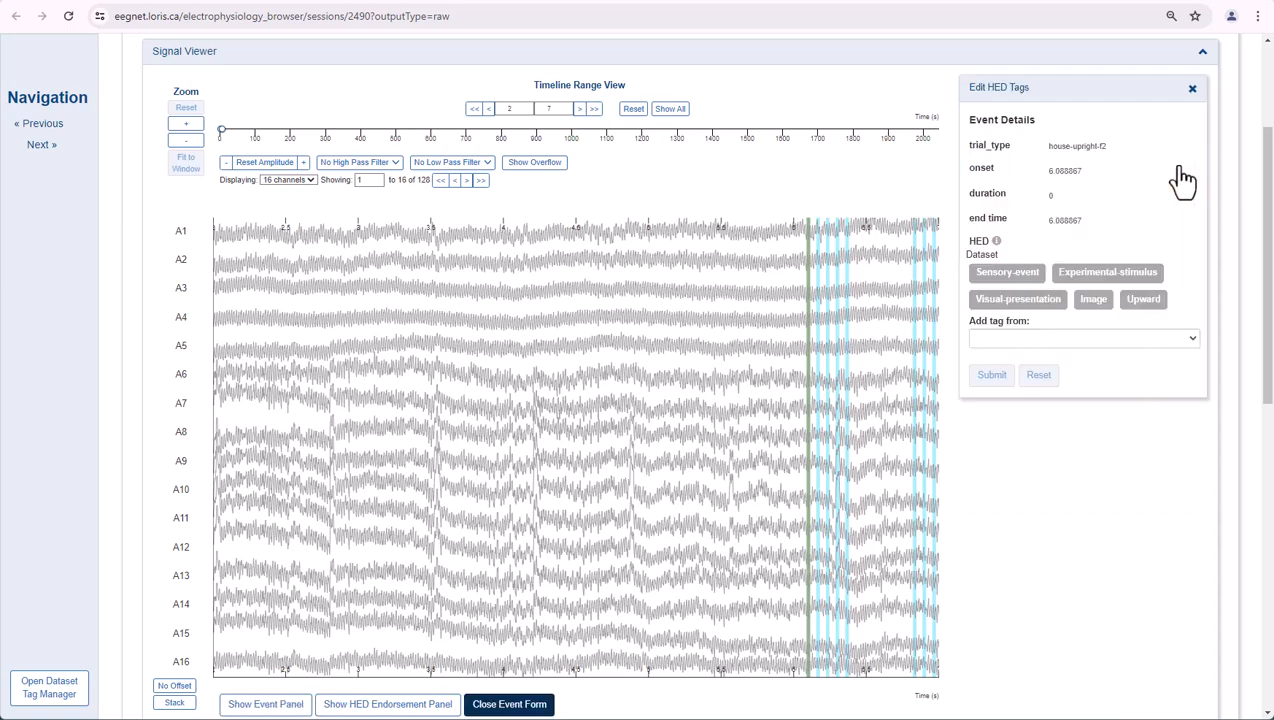
mouse_move(1131, 287)
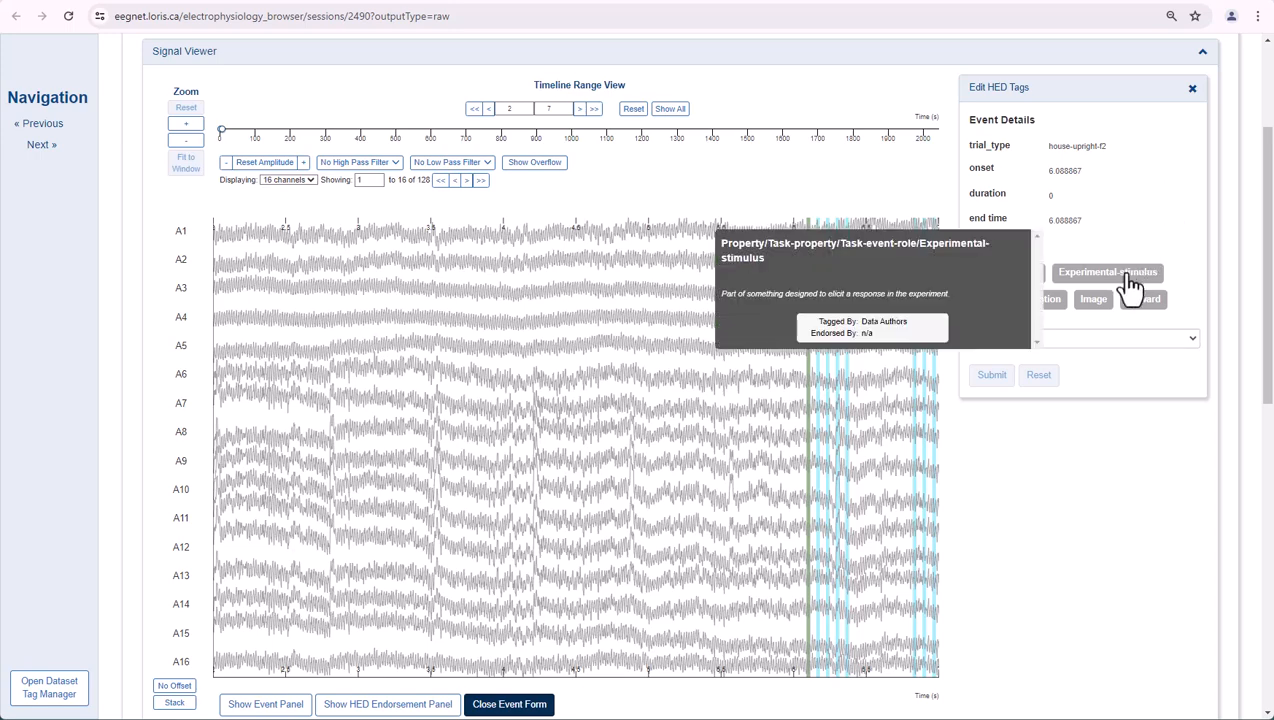
mouse_move(1101, 311)
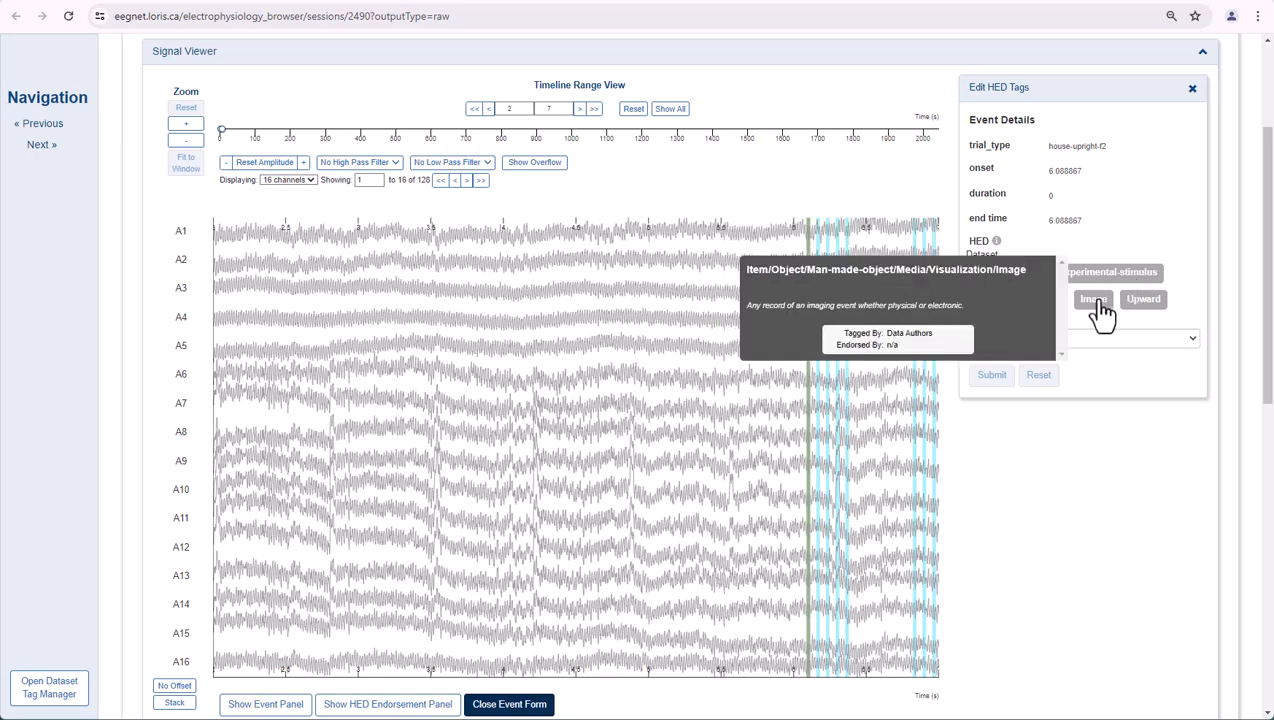
mouse_move(1145, 310)
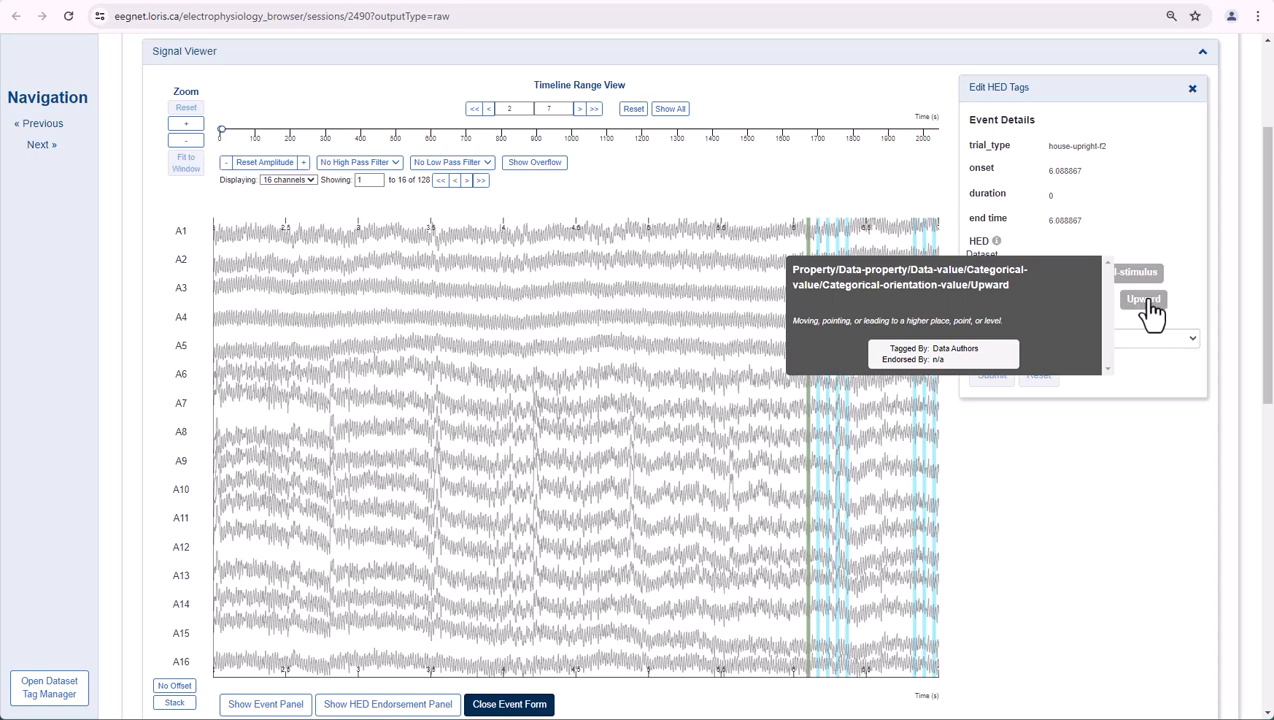
- Add the Eye-blink-artifact tag from SCORE Artifacts to the house-upright-f2 event and submit it
click(1157, 336)
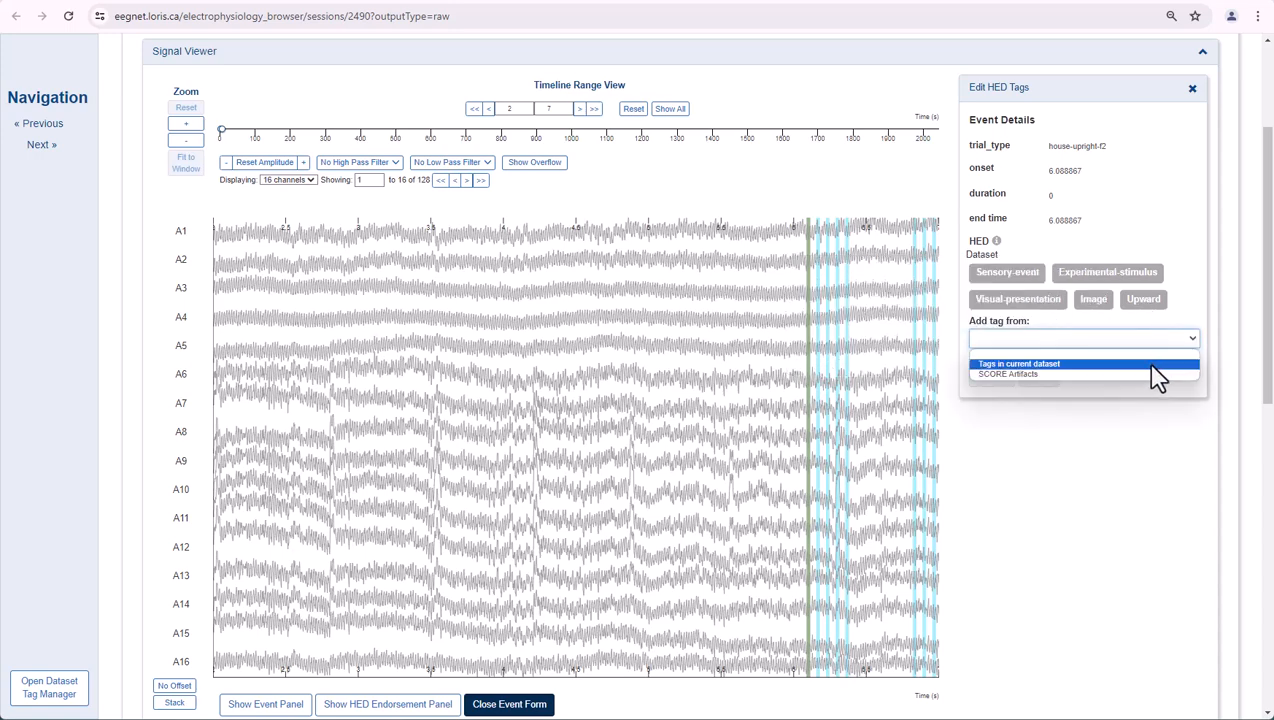
click(1152, 375)
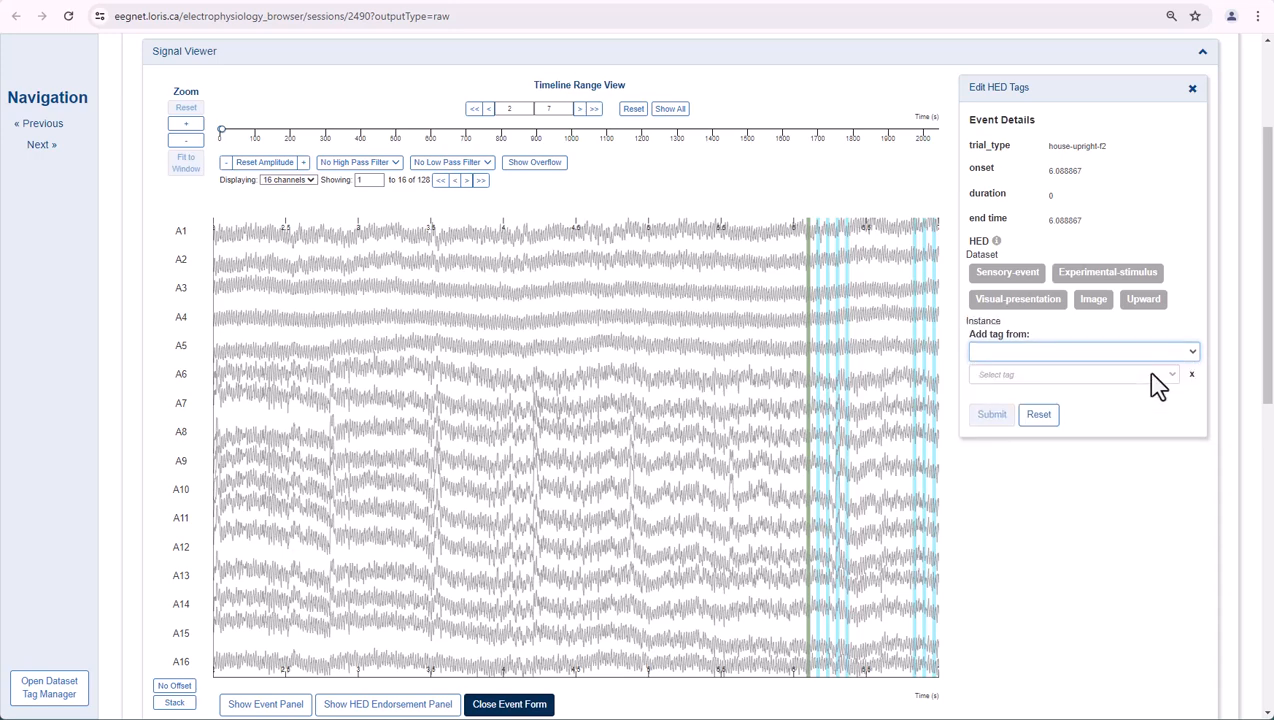
click(1152, 376)
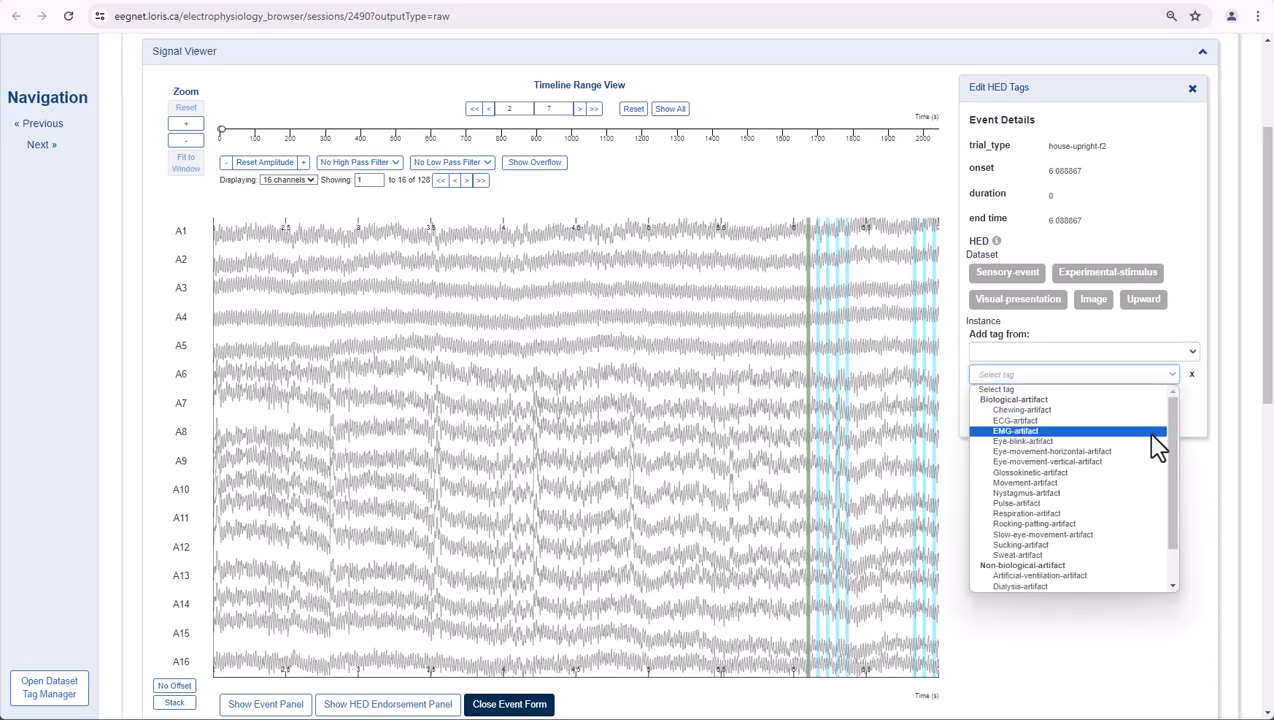
click(1152, 441)
click(995, 422)
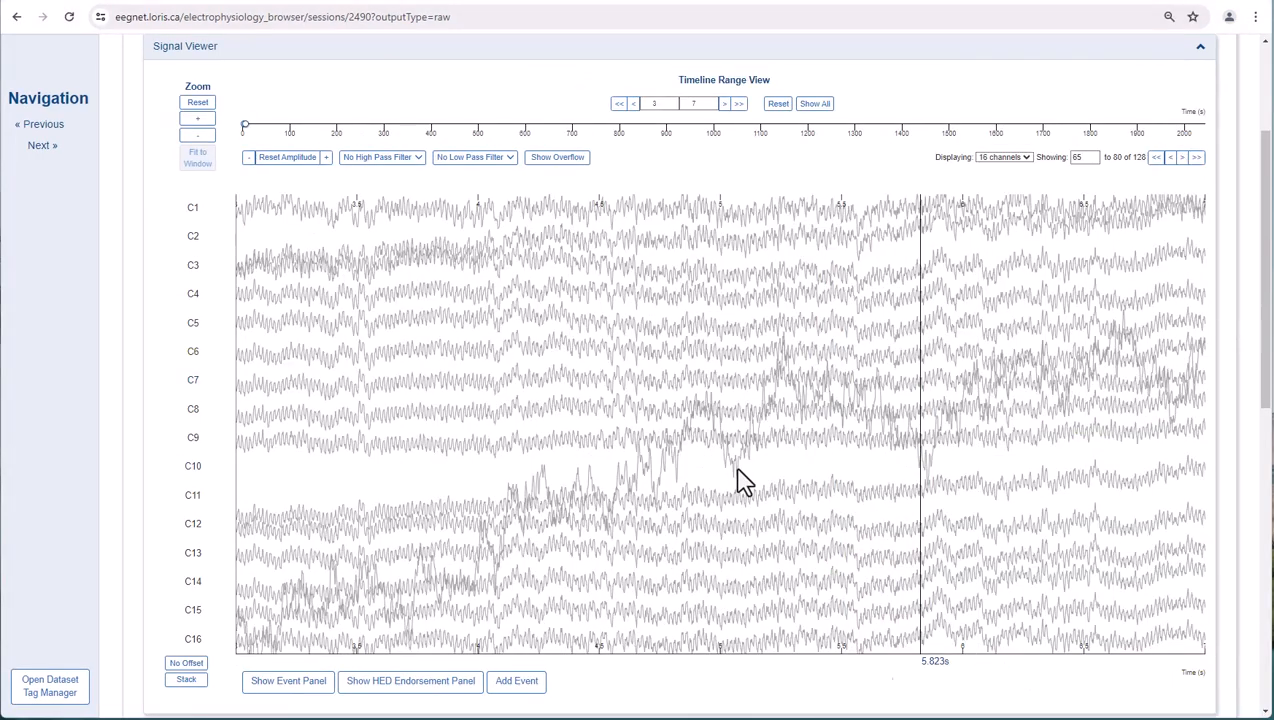
- Show the HED endorsements, go to the 3 - 4 s event, endorse its Eye-blink-artifact tag, and expand the tagging details
click(410, 681)
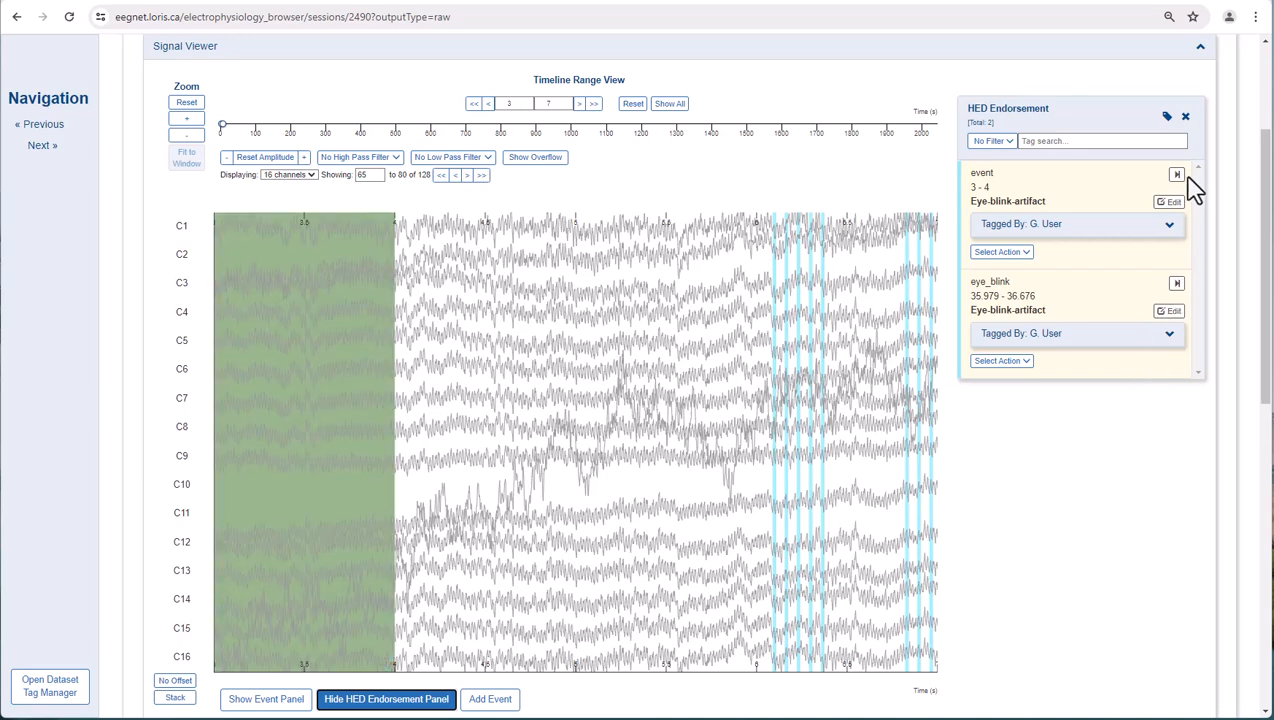
click(1176, 177)
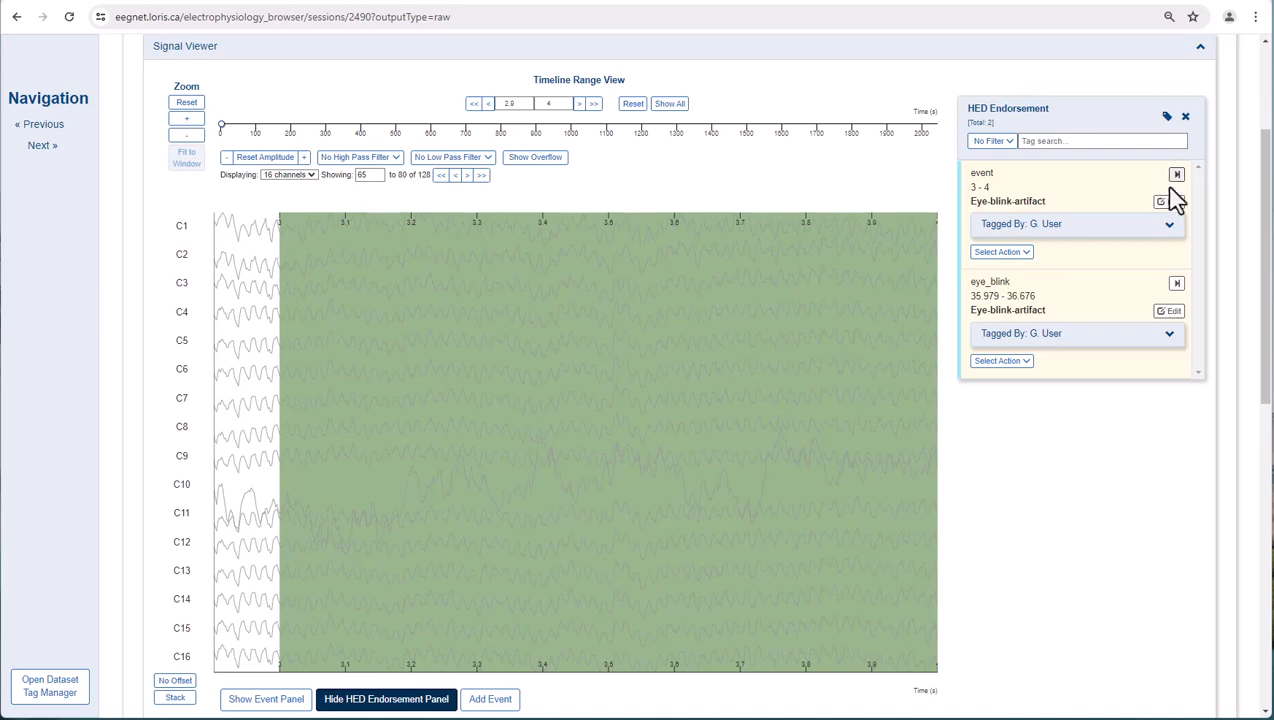
click(1012, 253)
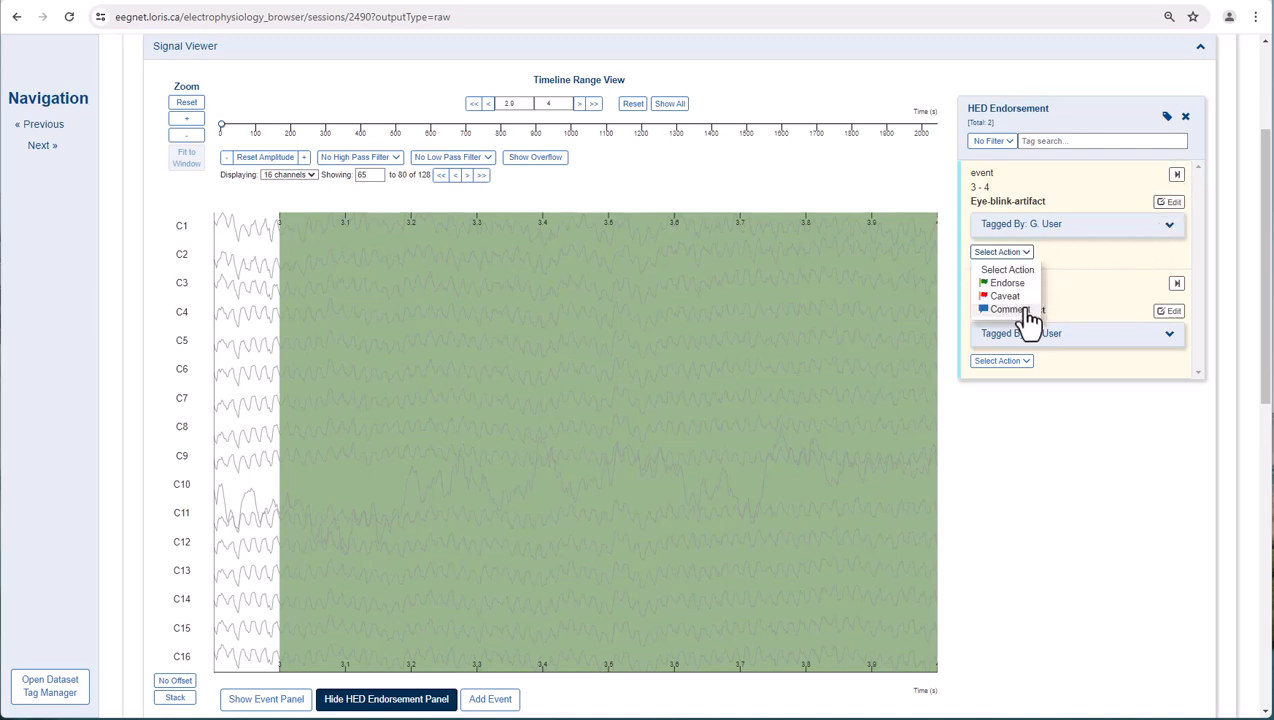
click(1024, 284)
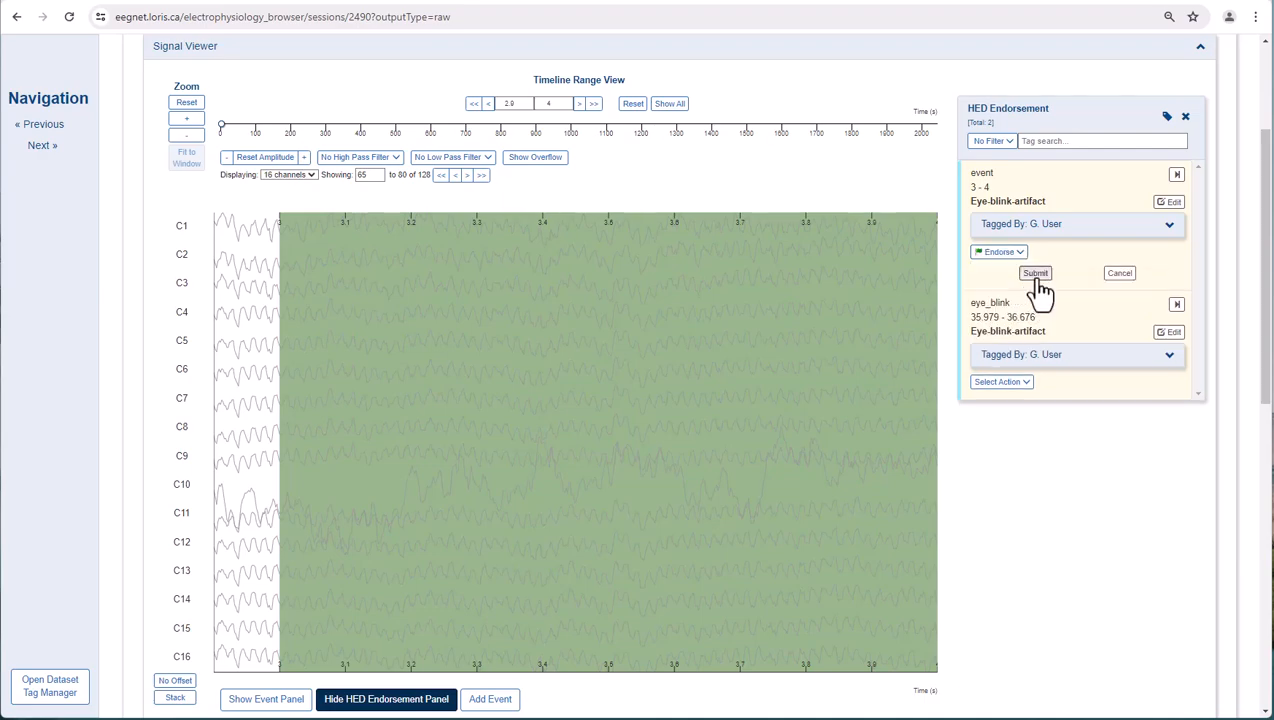
click(1035, 274)
click(1169, 226)
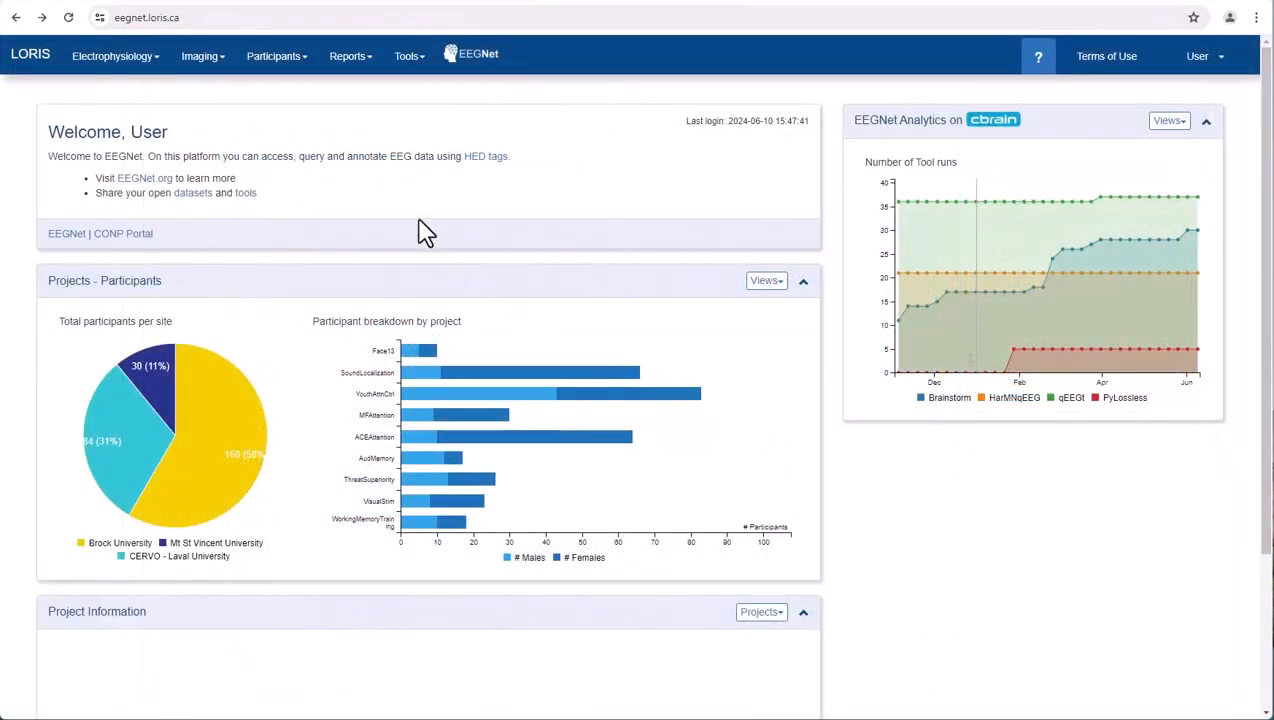
- Open the Data Query Tool from the LORIS dashboard and refresh its data
mouse_move(350, 72)
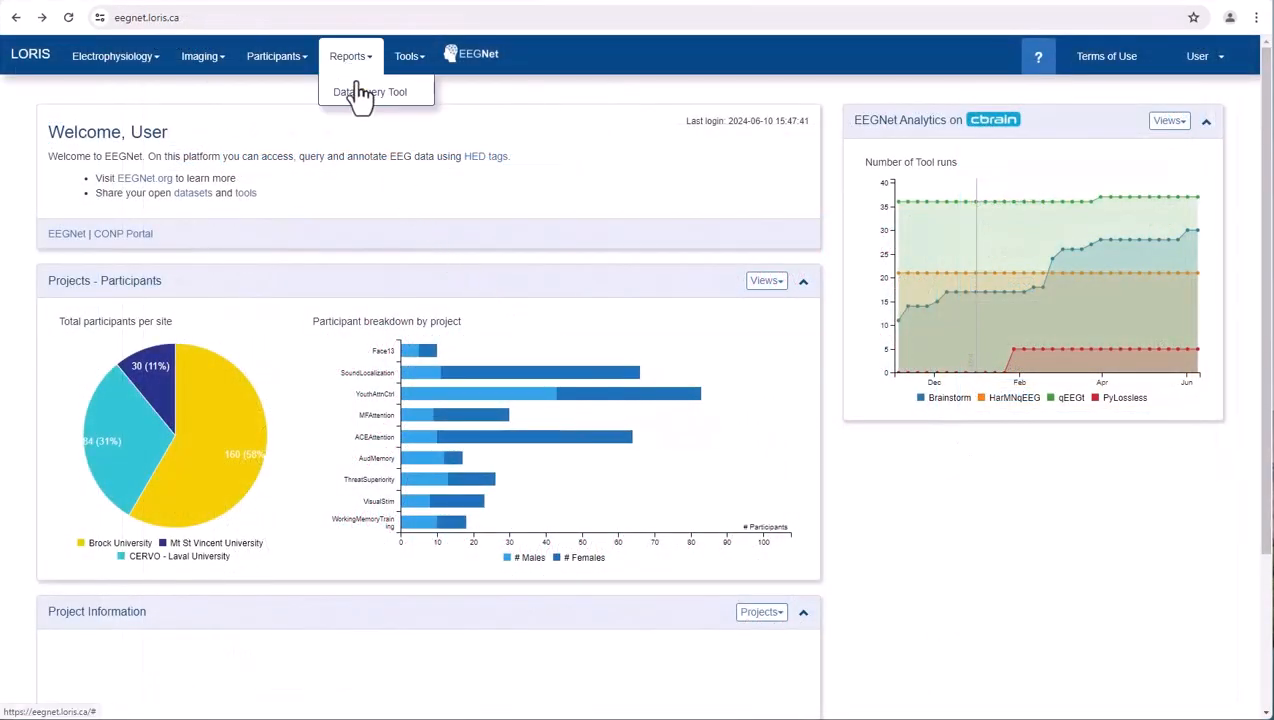
click(362, 94)
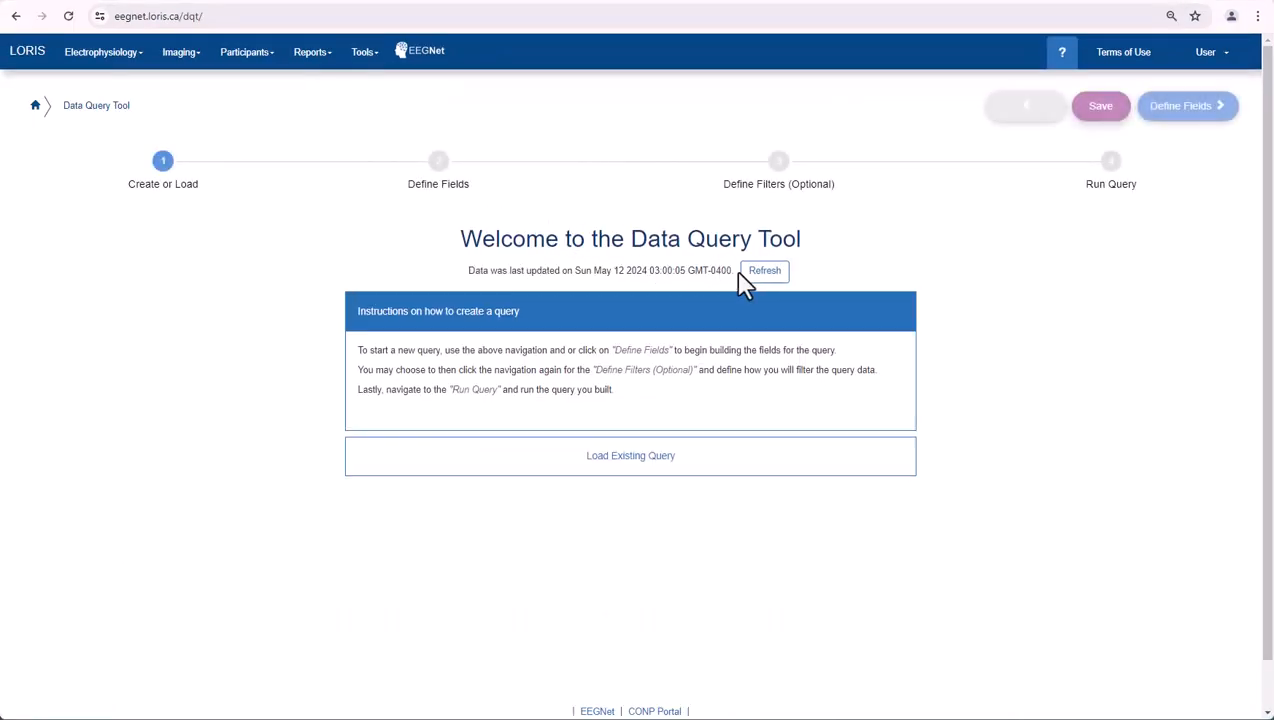
click(766, 278)
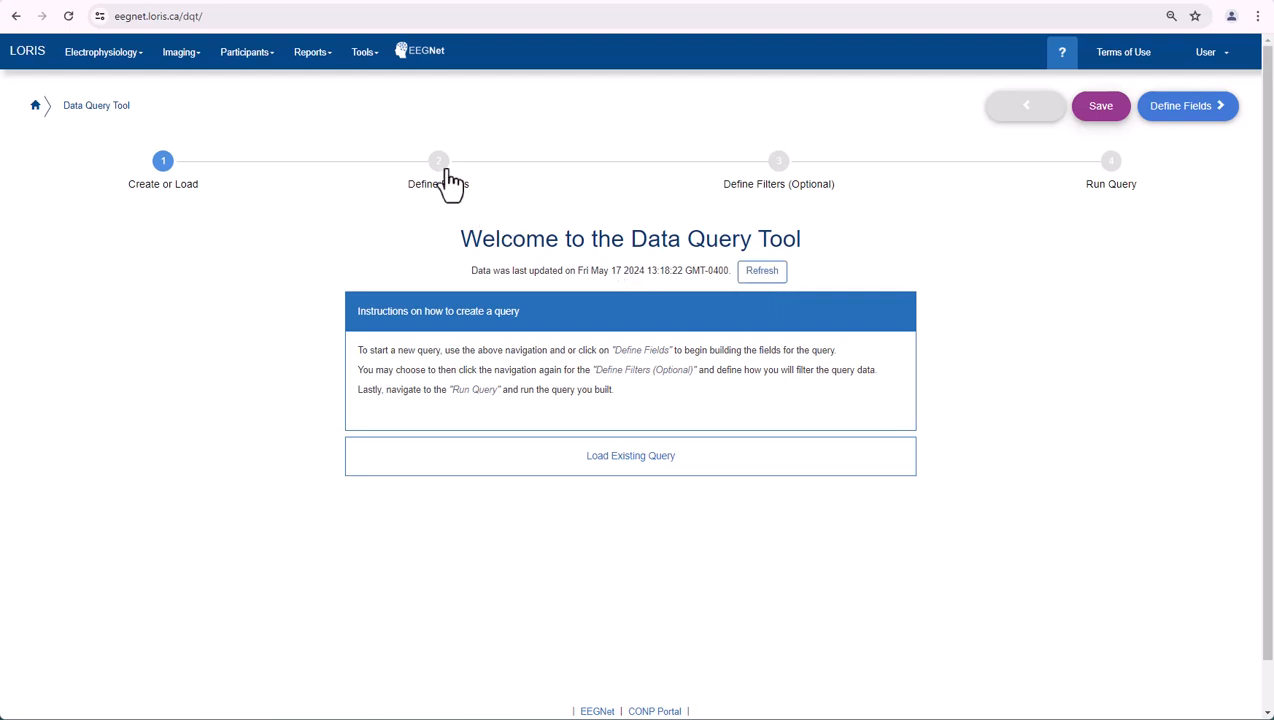
- Define the query's demographics fields as CandID, DoB, DoB_flag and Project
click(445, 170)
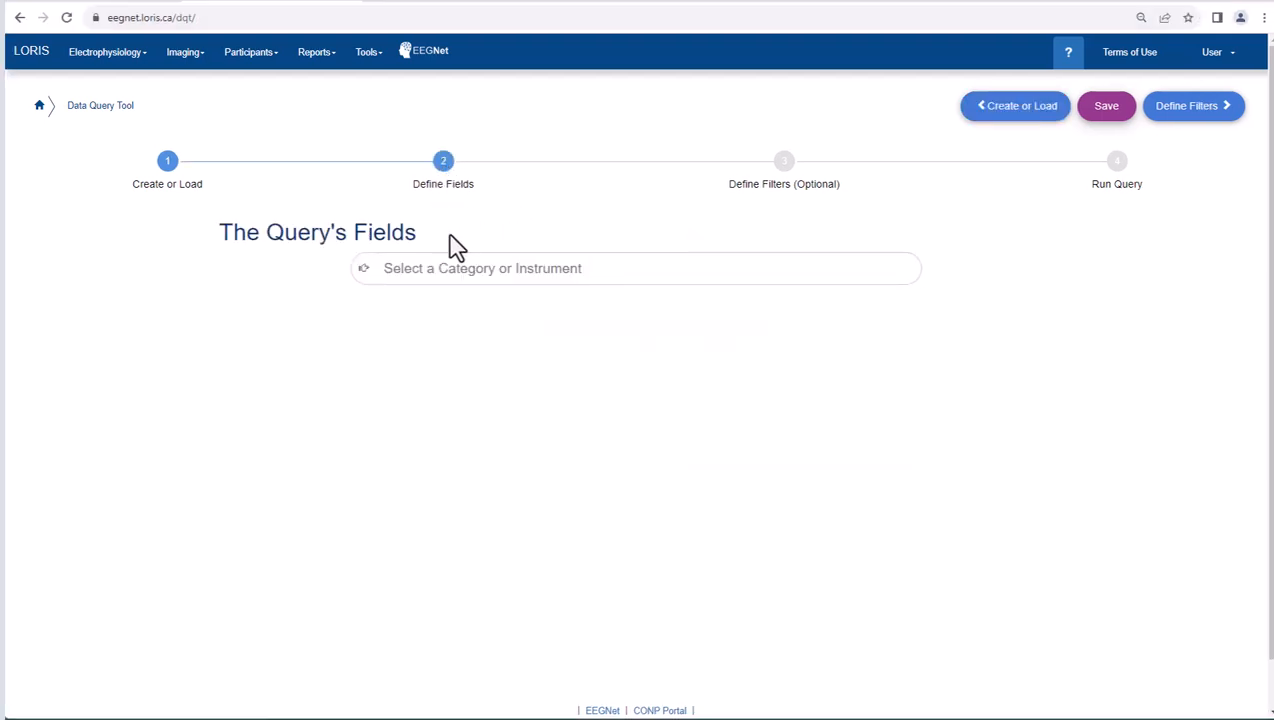
click(447, 266)
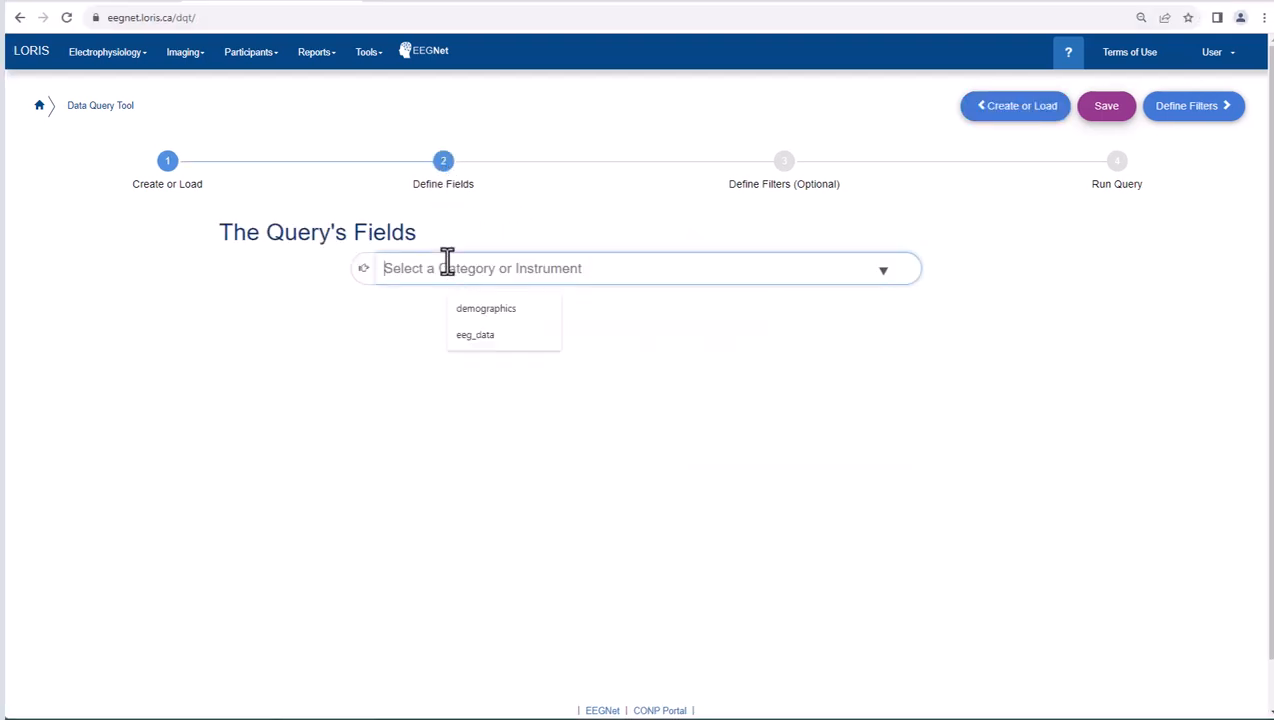
click(465, 313)
click(256, 398)
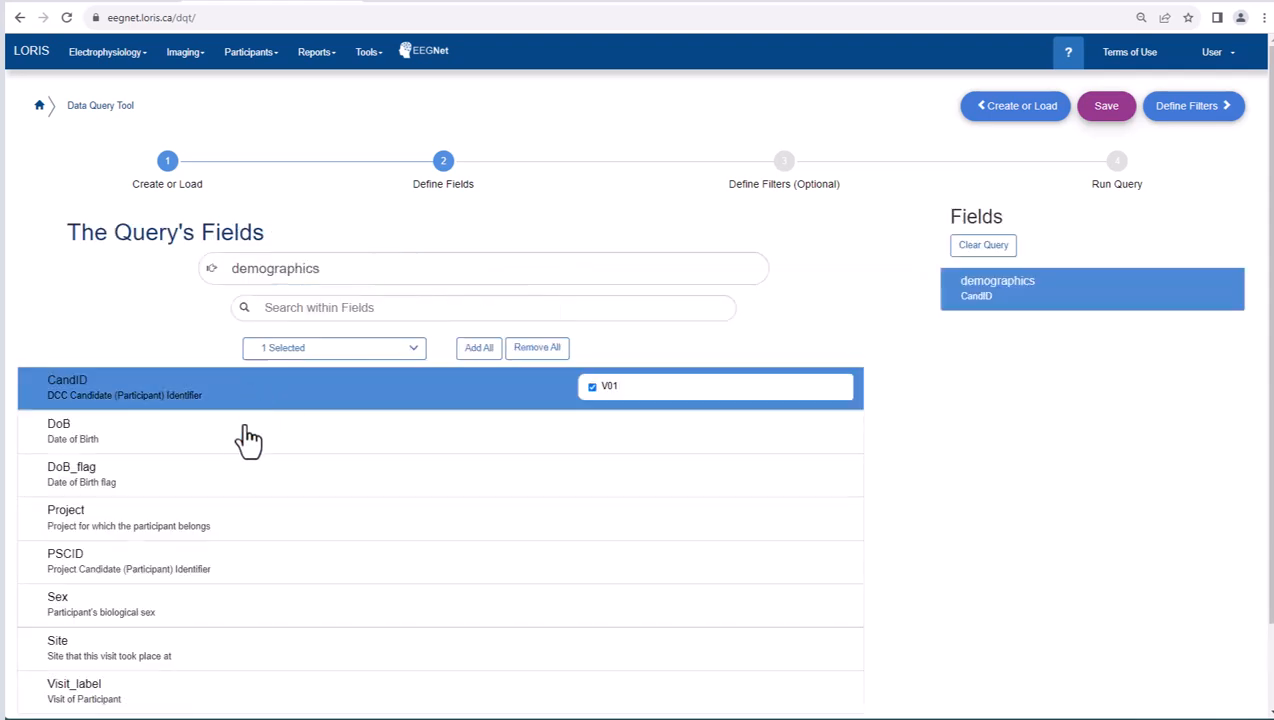
click(250, 438)
click(245, 476)
click(228, 518)
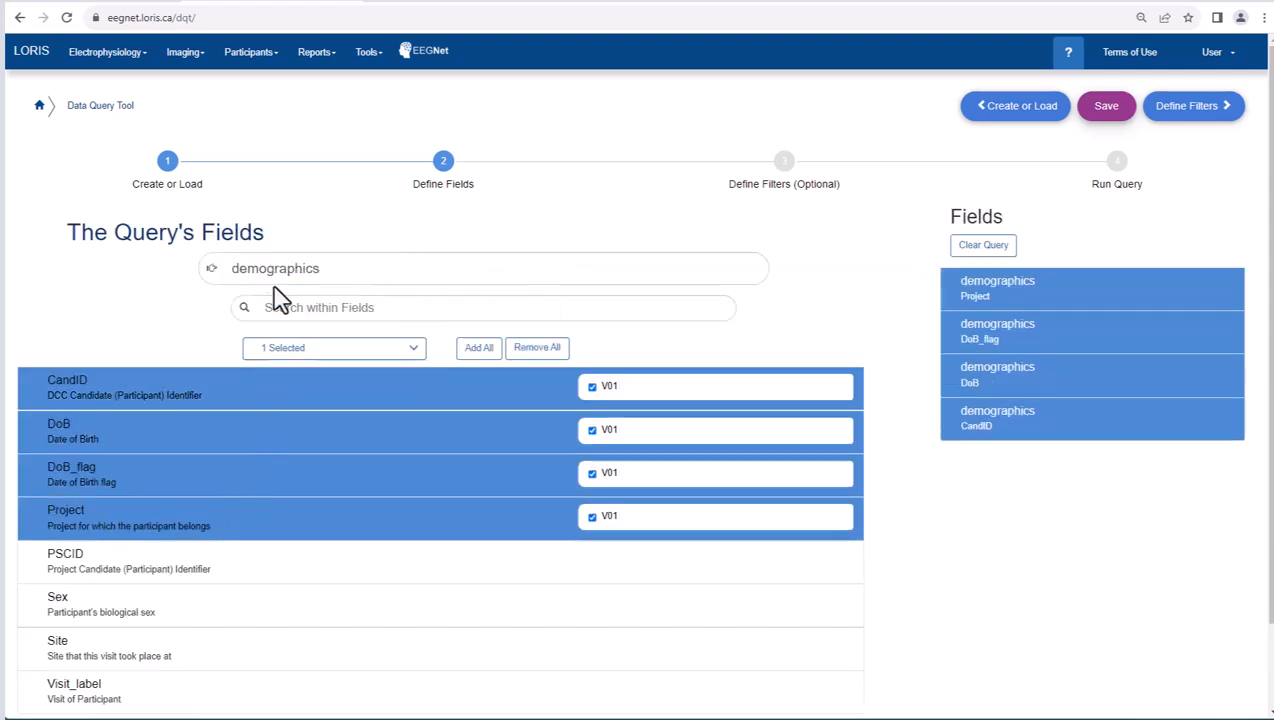
- Add the eeg_data fields Acquisition_Time, age_at_scan, EEGChannelCount and HEDTagsShortForm to the query
click(274, 270)
text(eeg)
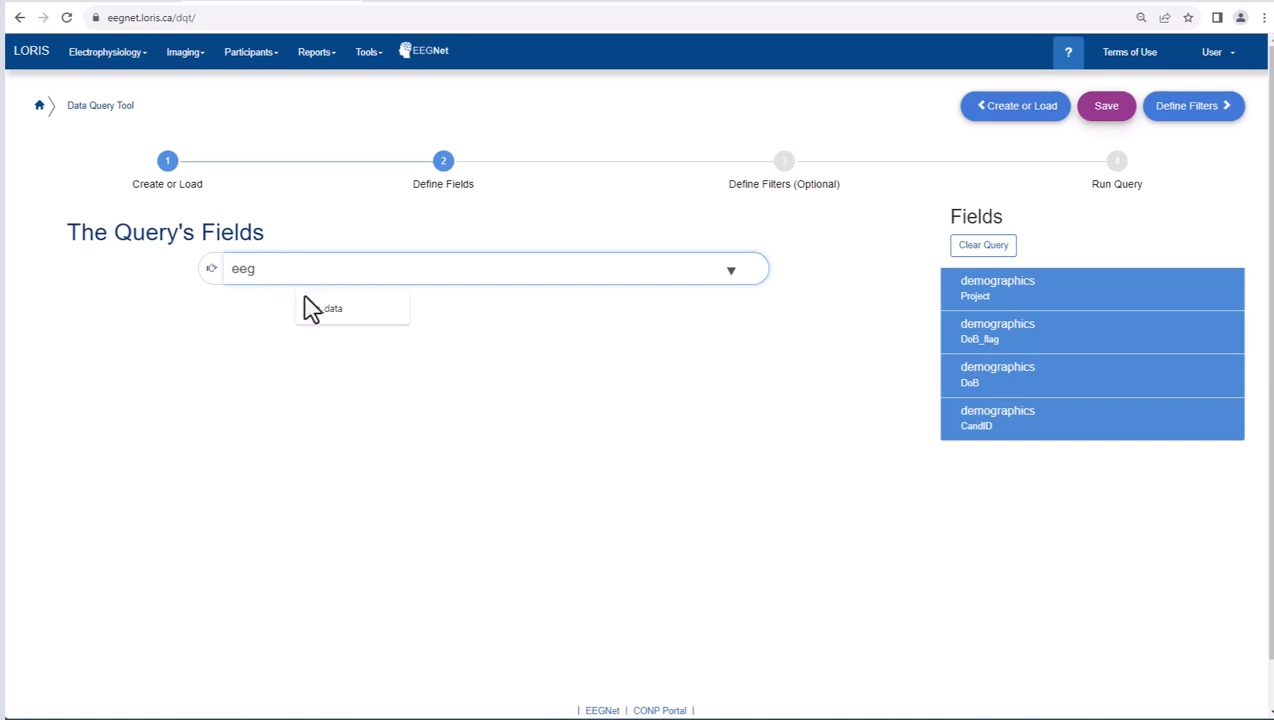
click(312, 308)
click(176, 418)
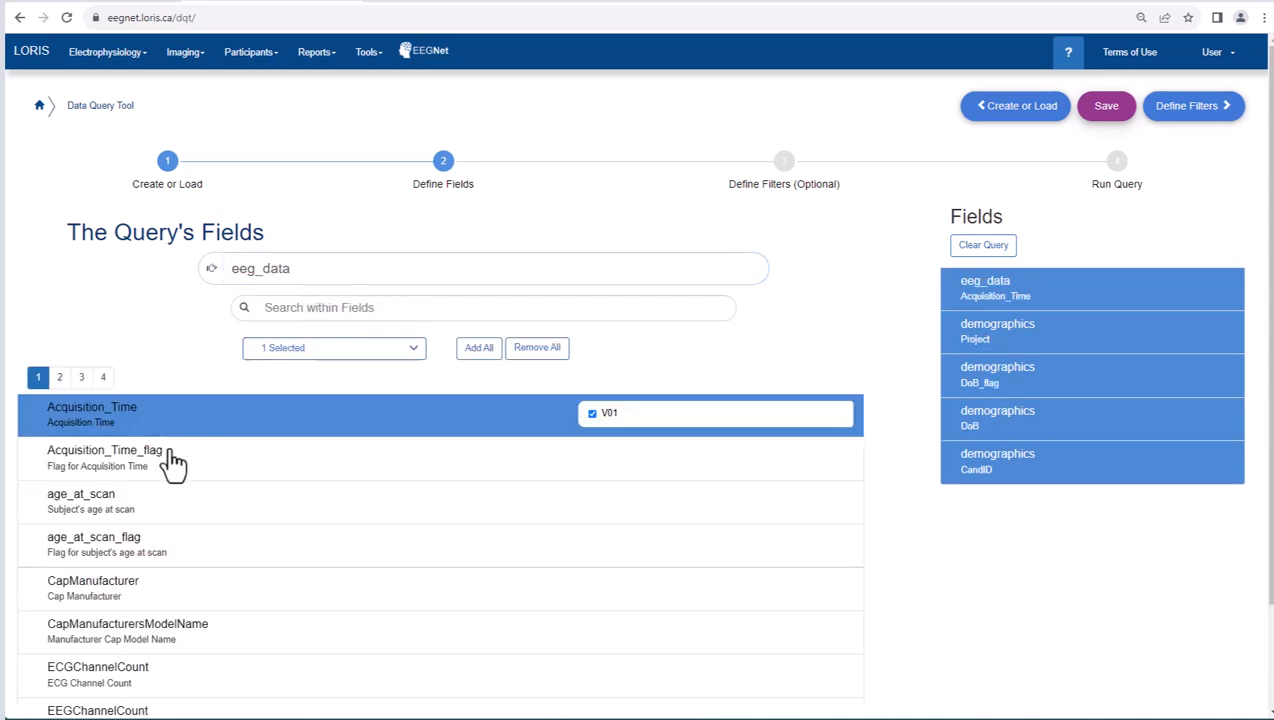
click(166, 505)
scroll(176, 612, down, 1)
click(160, 648)
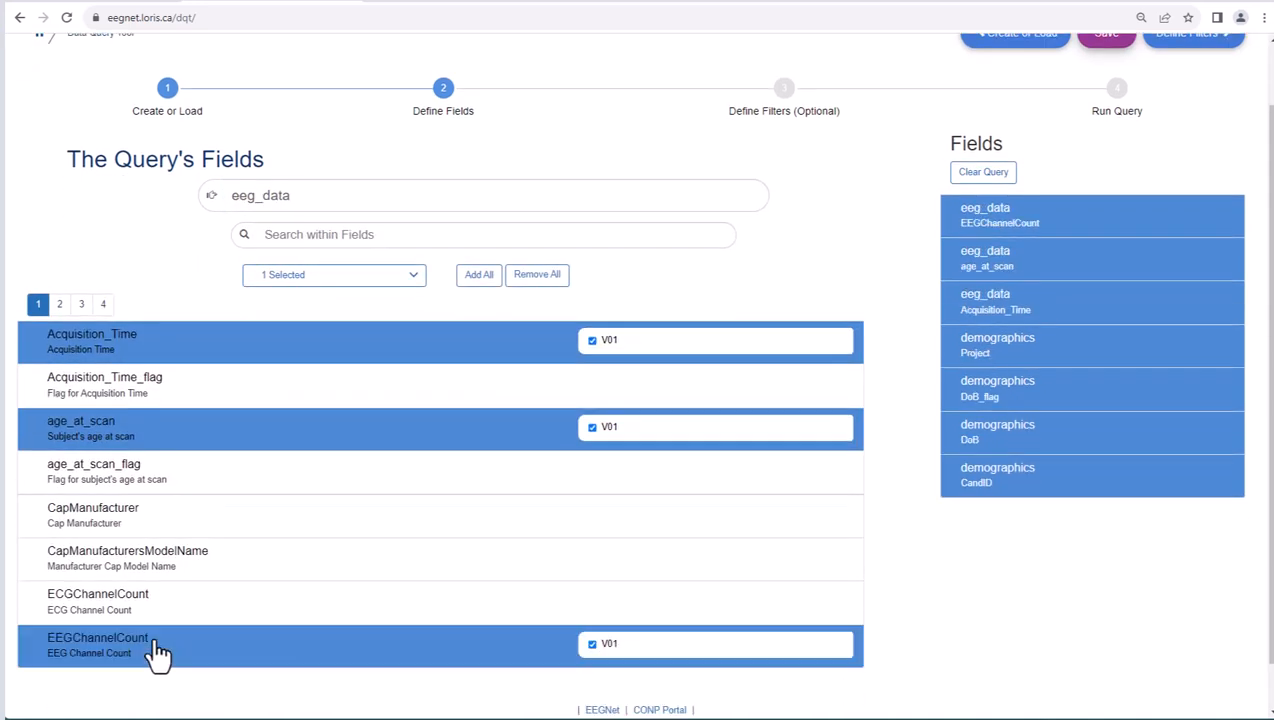
click(82, 304)
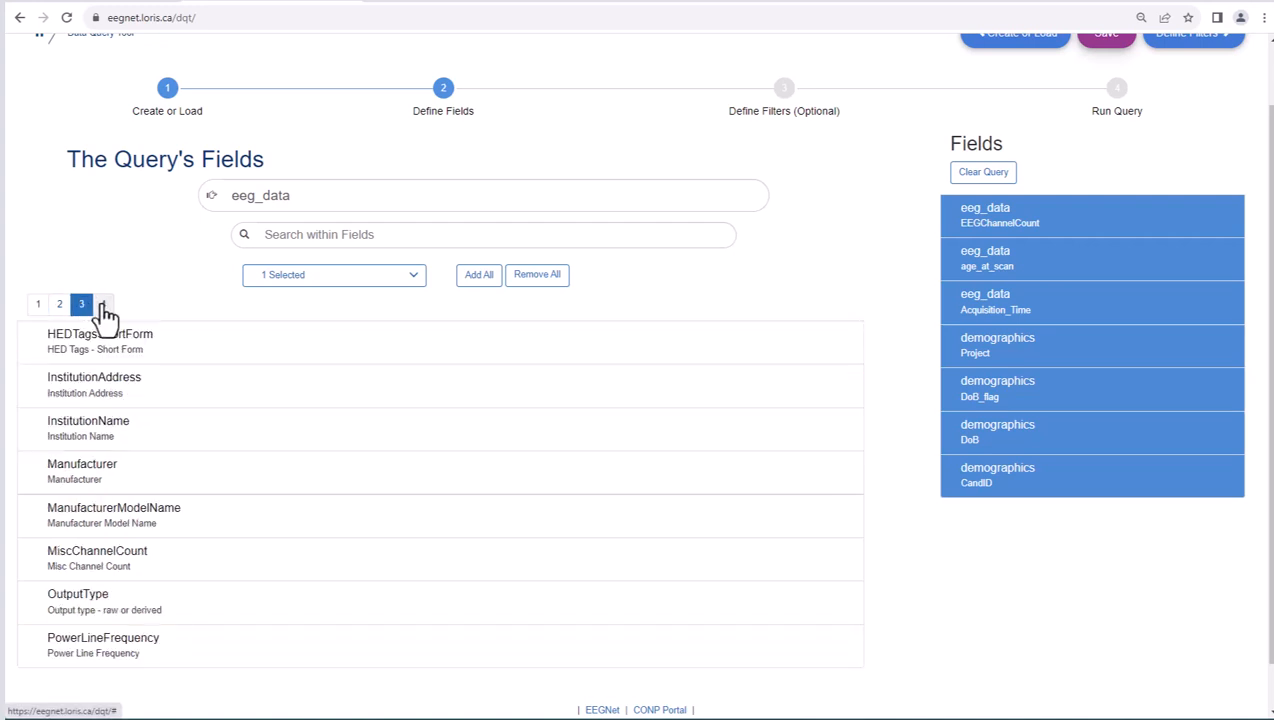
click(116, 340)
- Add a query filter rule requiring the eeg_data RecordingDuration to be >= 2300
click(786, 92)
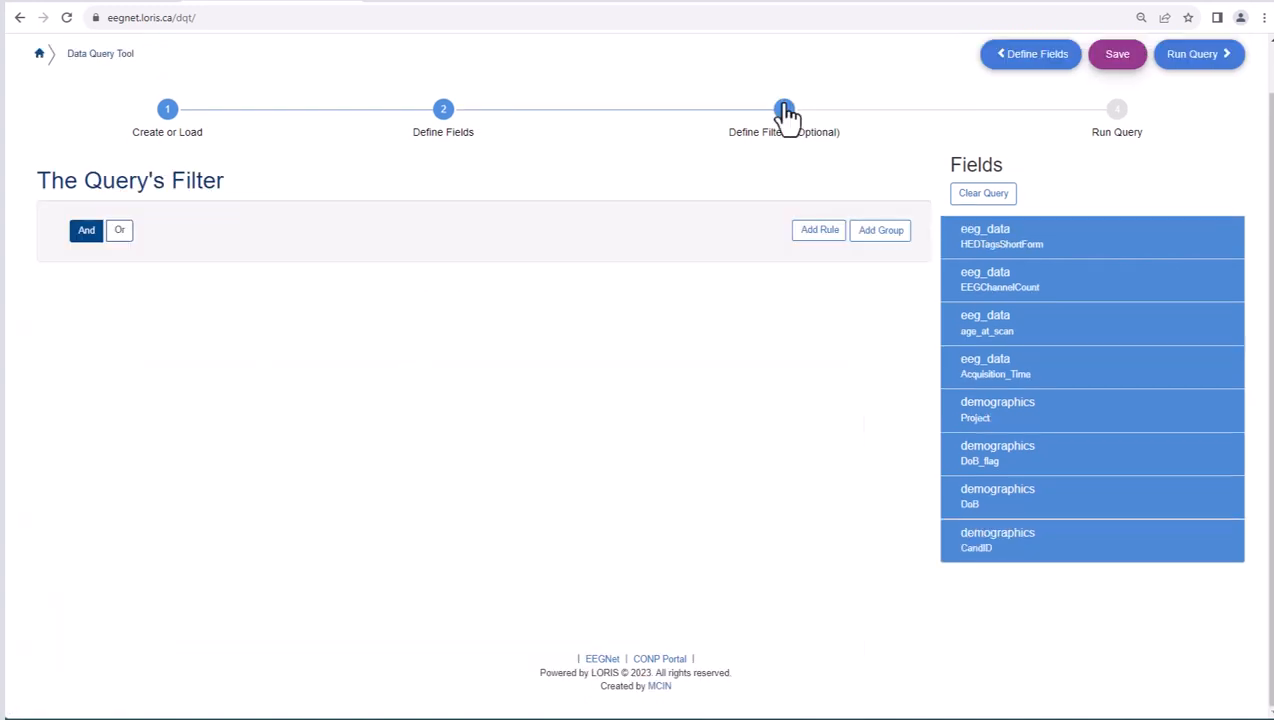
click(818, 231)
click(555, 276)
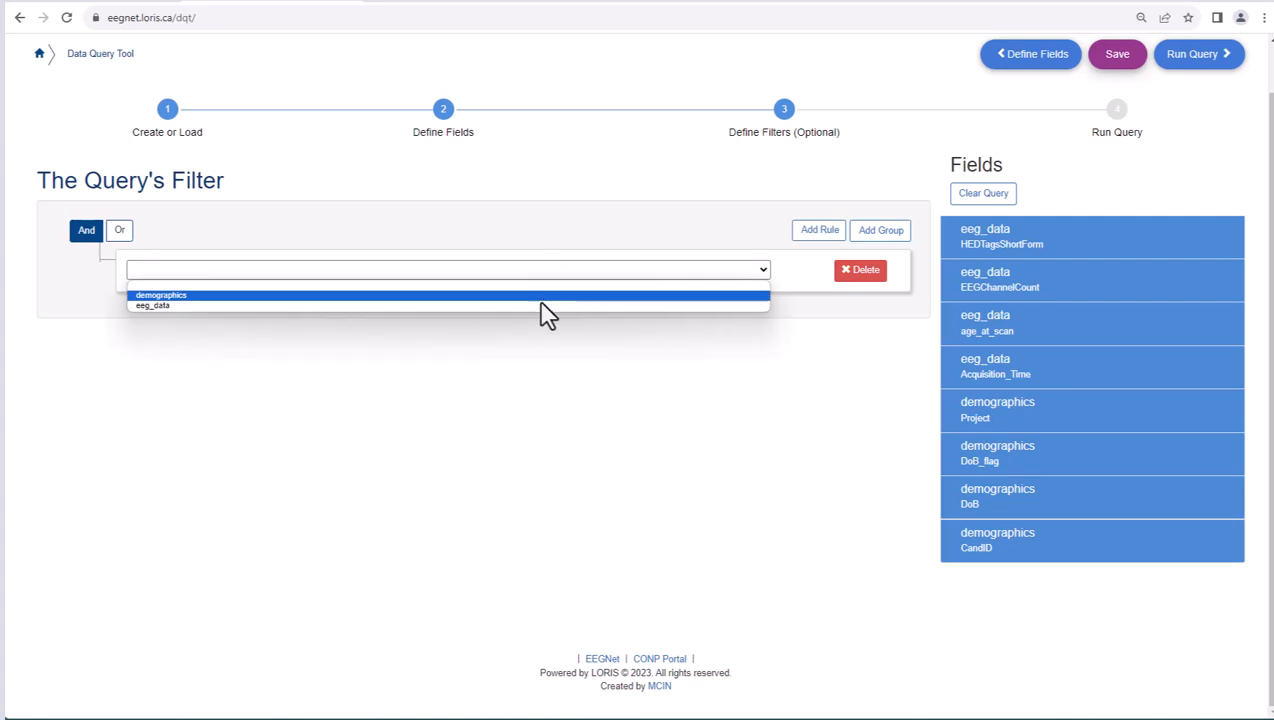
click(390, 305)
click(270, 287)
drag(293, 333, 287, 401)
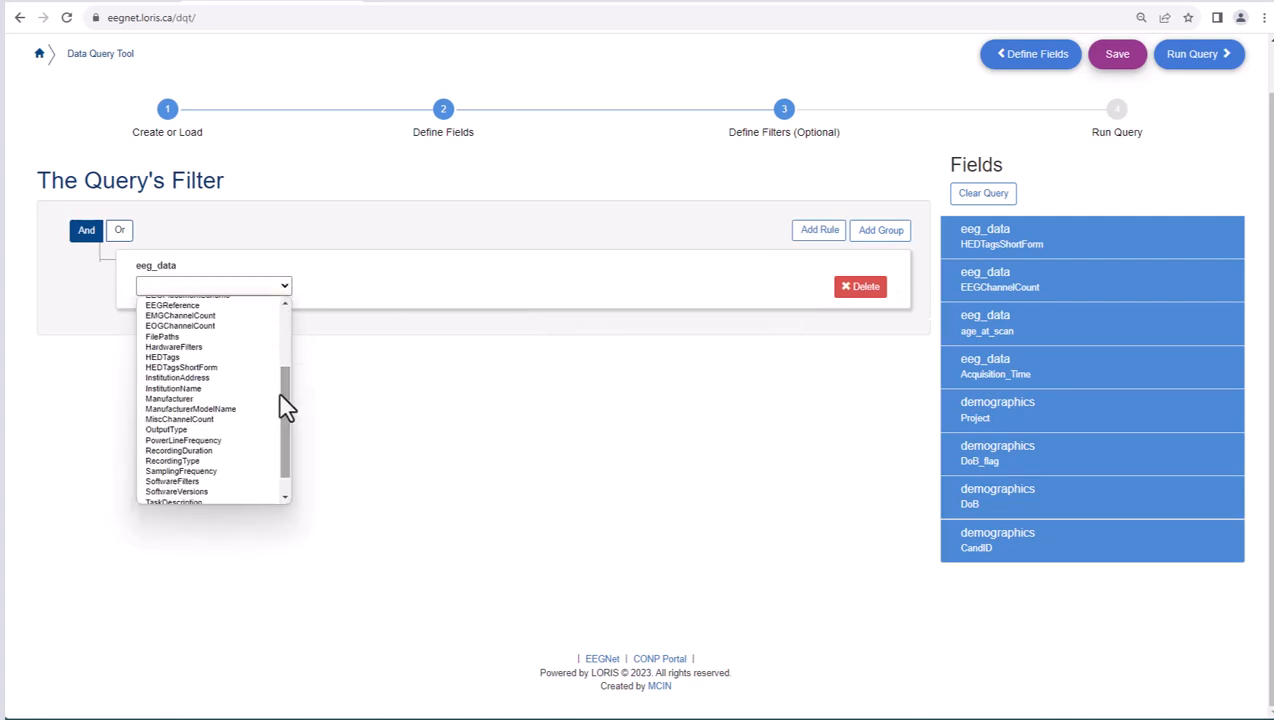
click(190, 408)
click(345, 287)
click(400, 341)
click(461, 286)
text(2300)
- Add a second filter rule requiring the eeg_data HEDTagsShortForm to contain "visual"
click(819, 230)
click(606, 353)
click(594, 386)
click(287, 366)
click(250, 556)
click(332, 366)
click(345, 452)
click(471, 364)
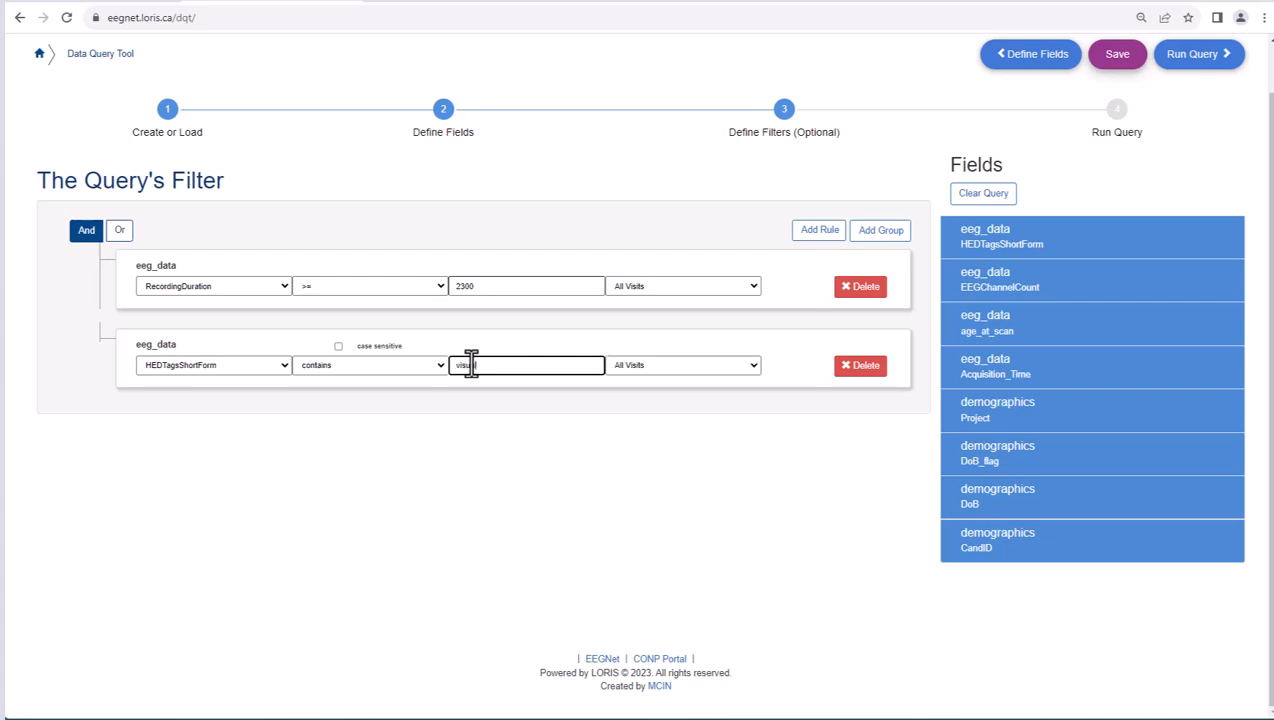
- Save the current query under the name EEGQuery2 and make it publicly shared
click(1117, 58)
click(562, 312)
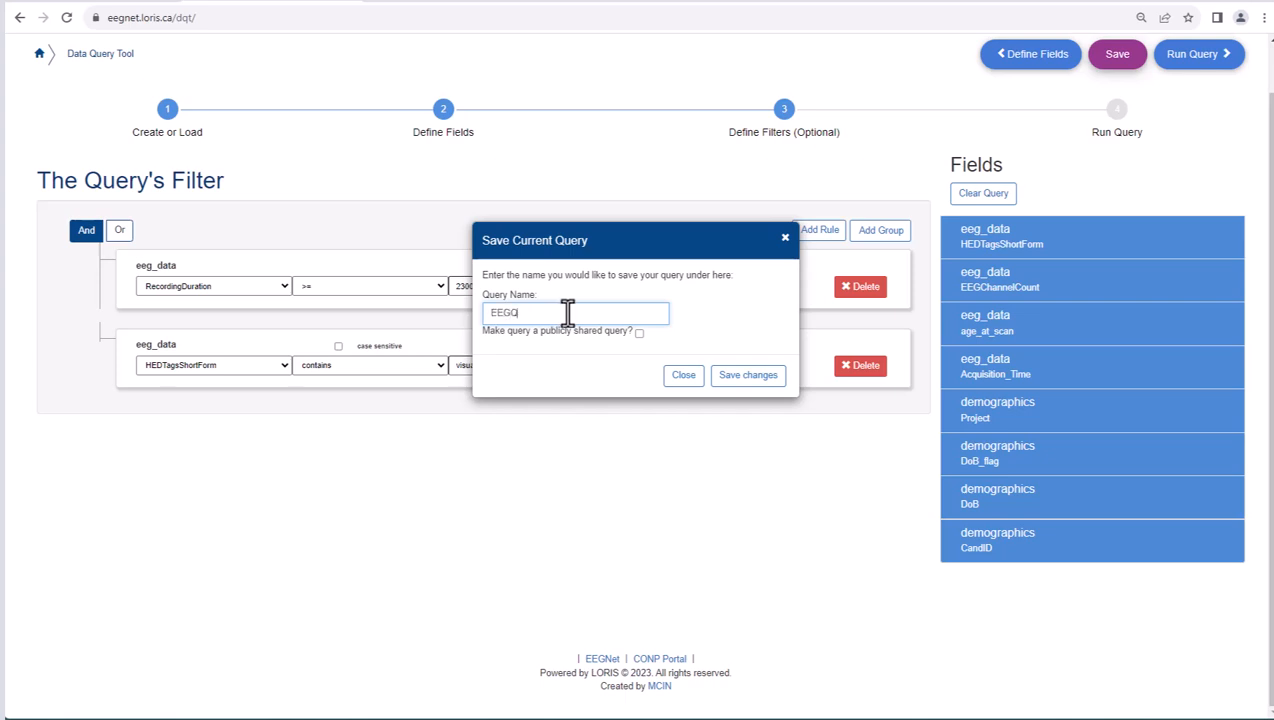
click(639, 333)
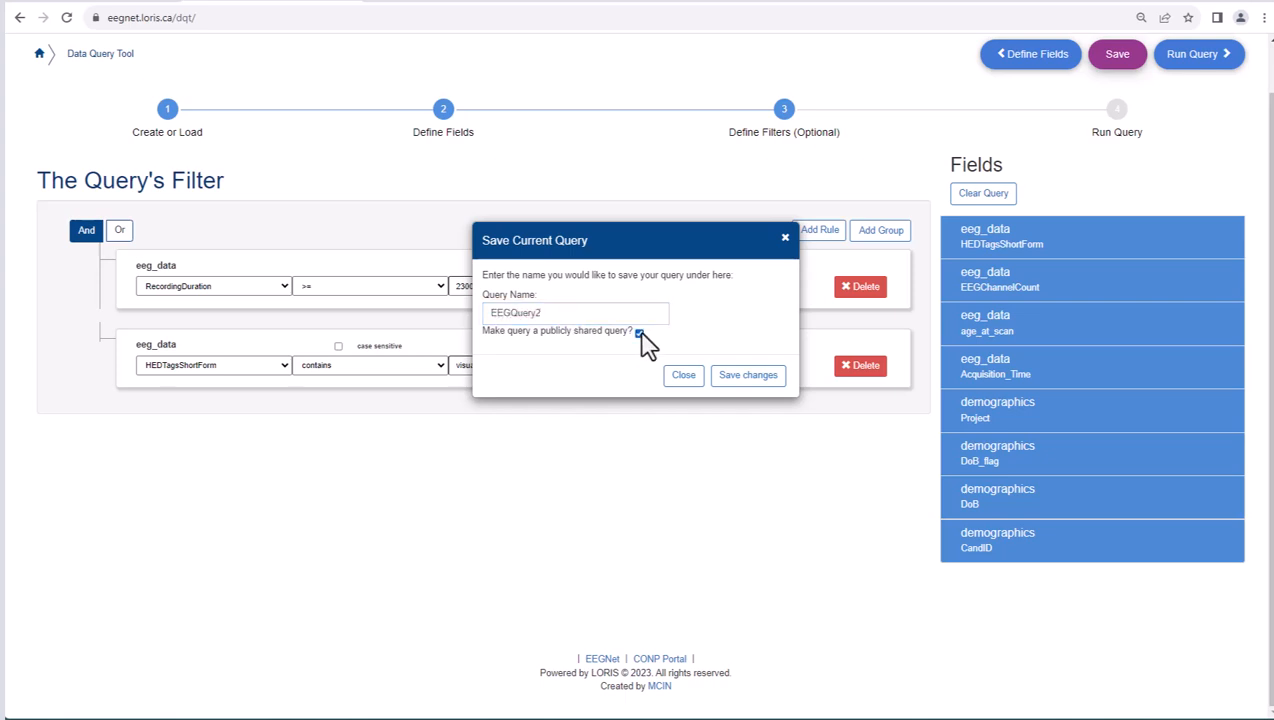
click(737, 377)
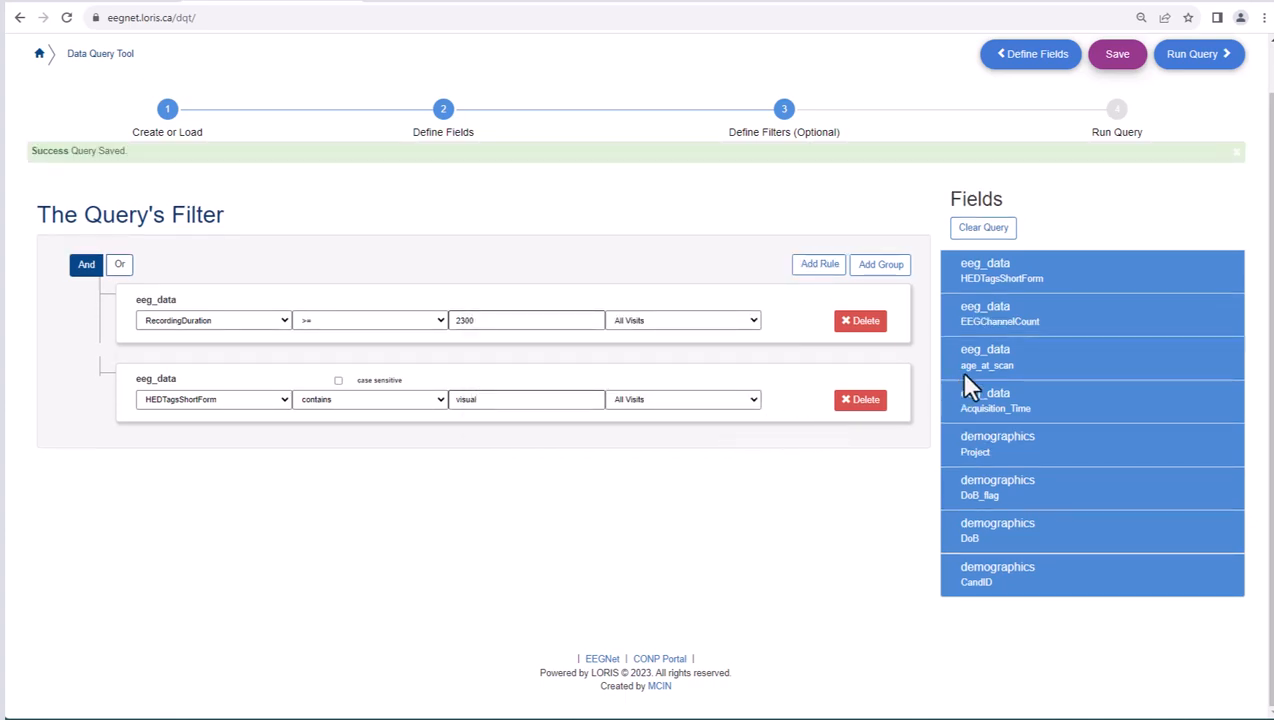
- Run the query and export its results both as a CSV table and to CBRAIN
click(1175, 60)
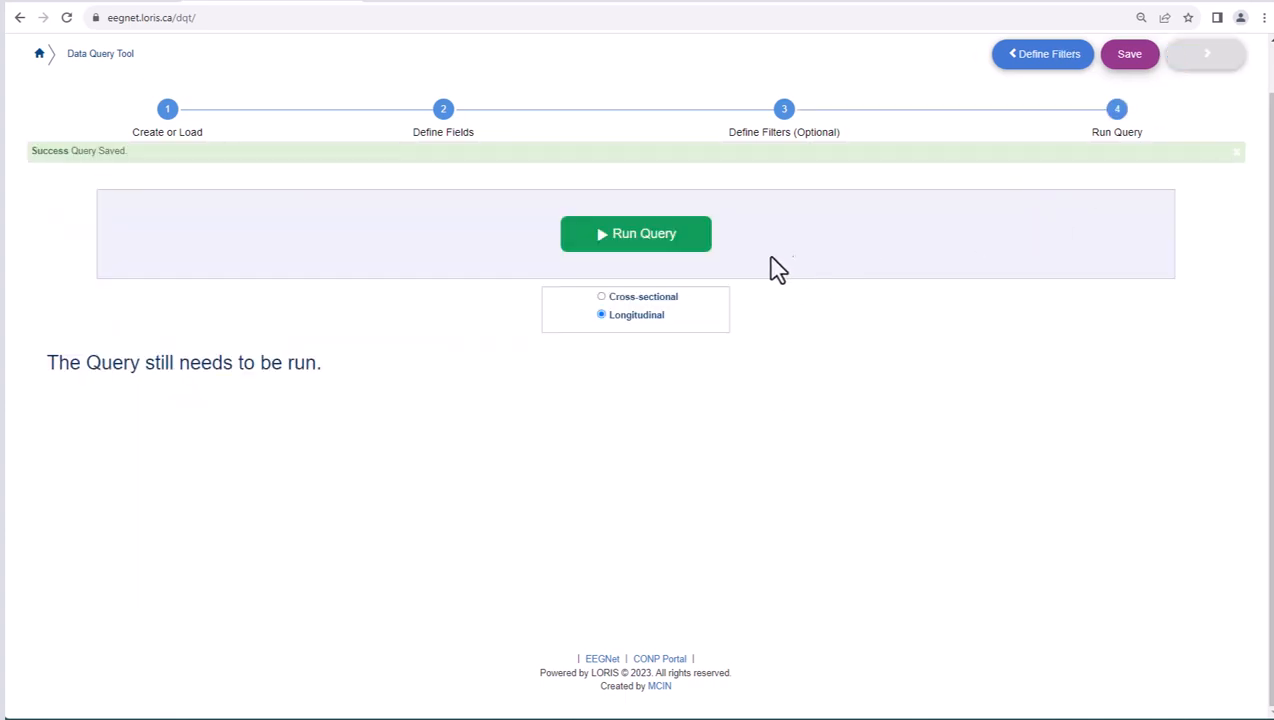
click(662, 243)
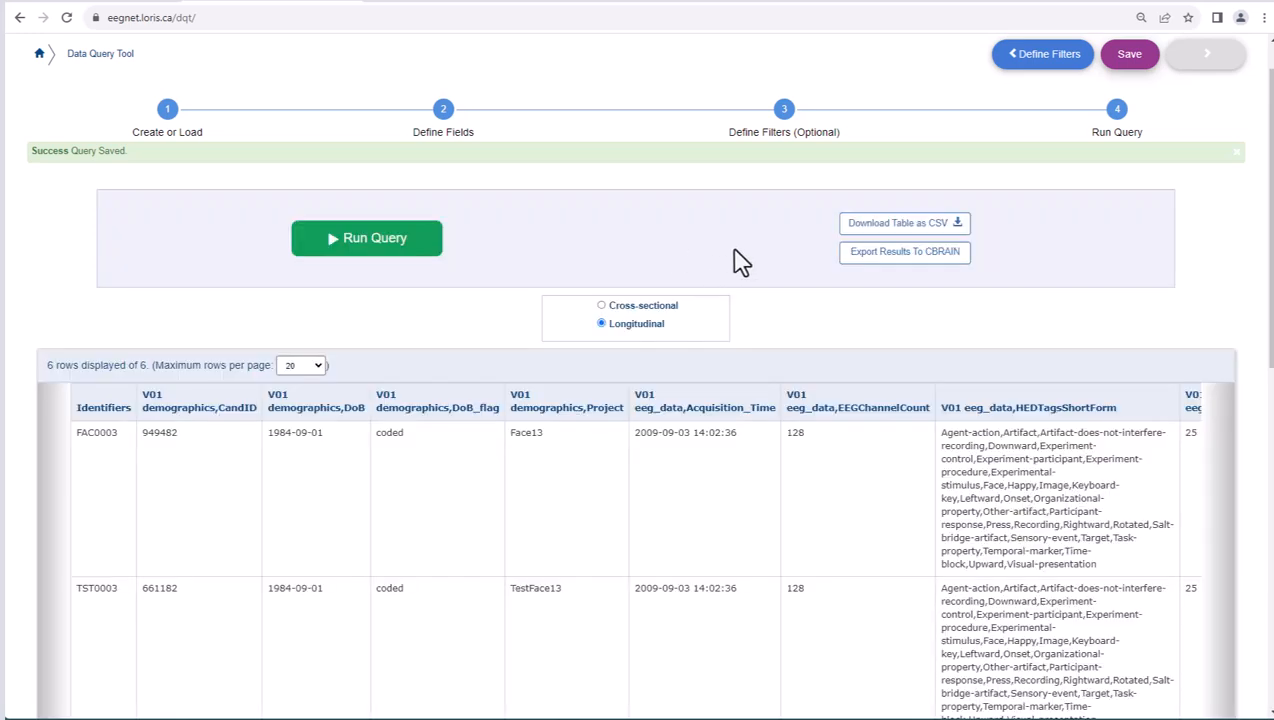
click(903, 225)
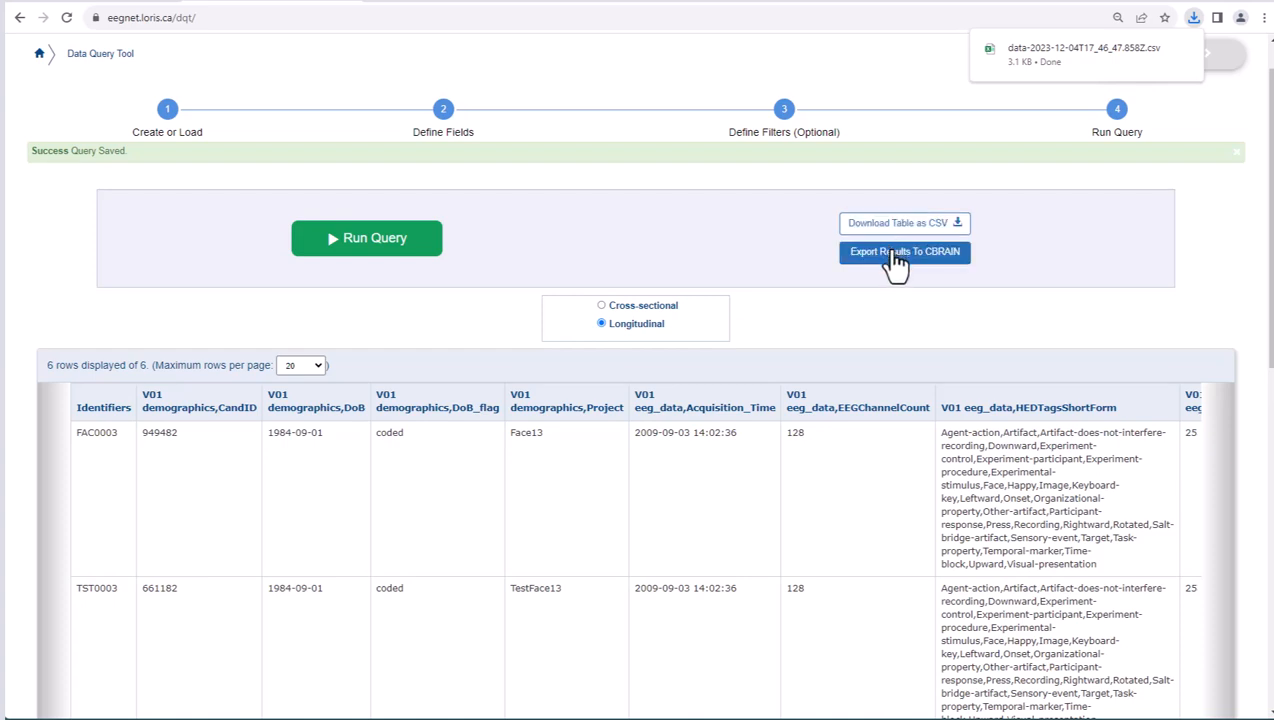
click(896, 262)
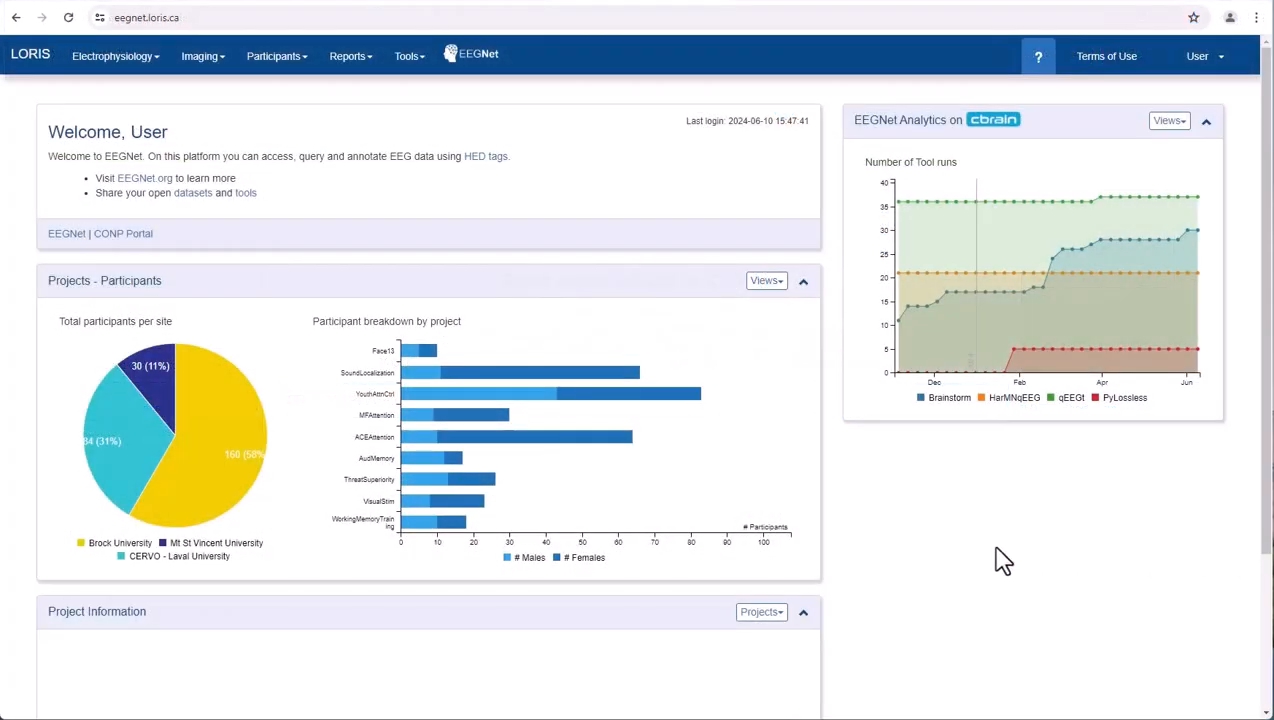
- Open the form for creating a new issue in the Issue Tracker and go to its Project field
click(401, 66)
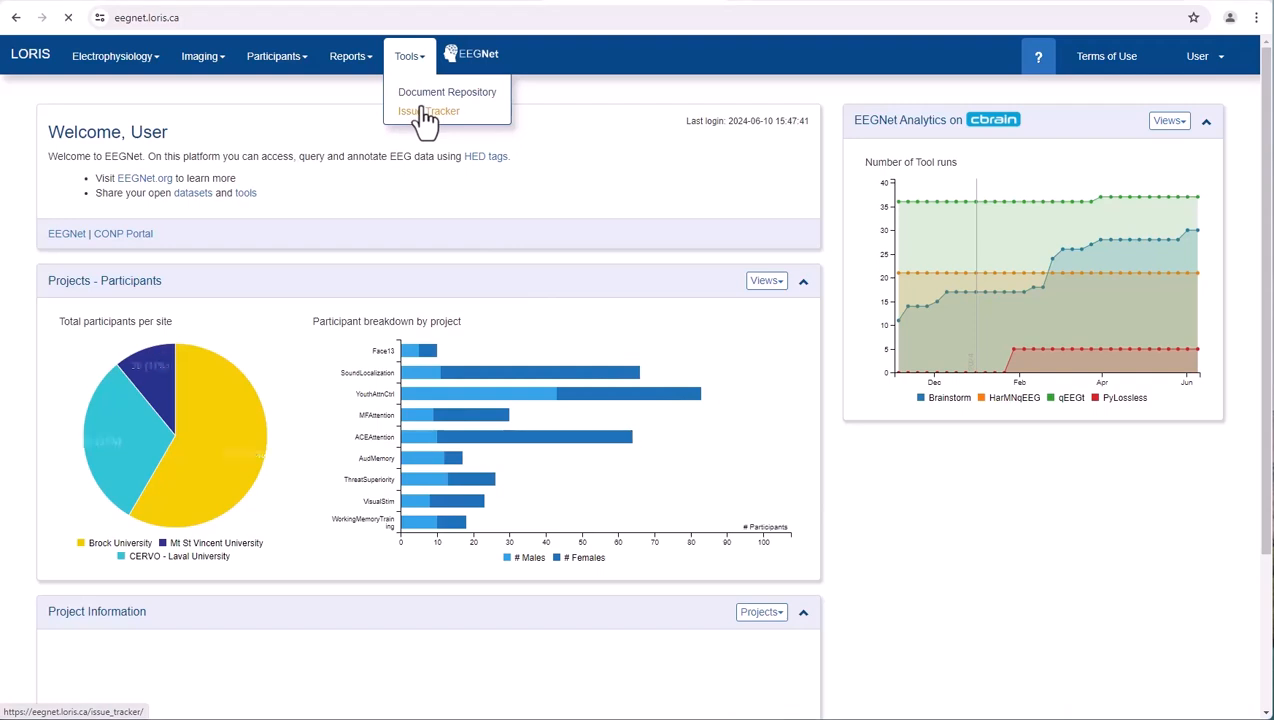
click(423, 111)
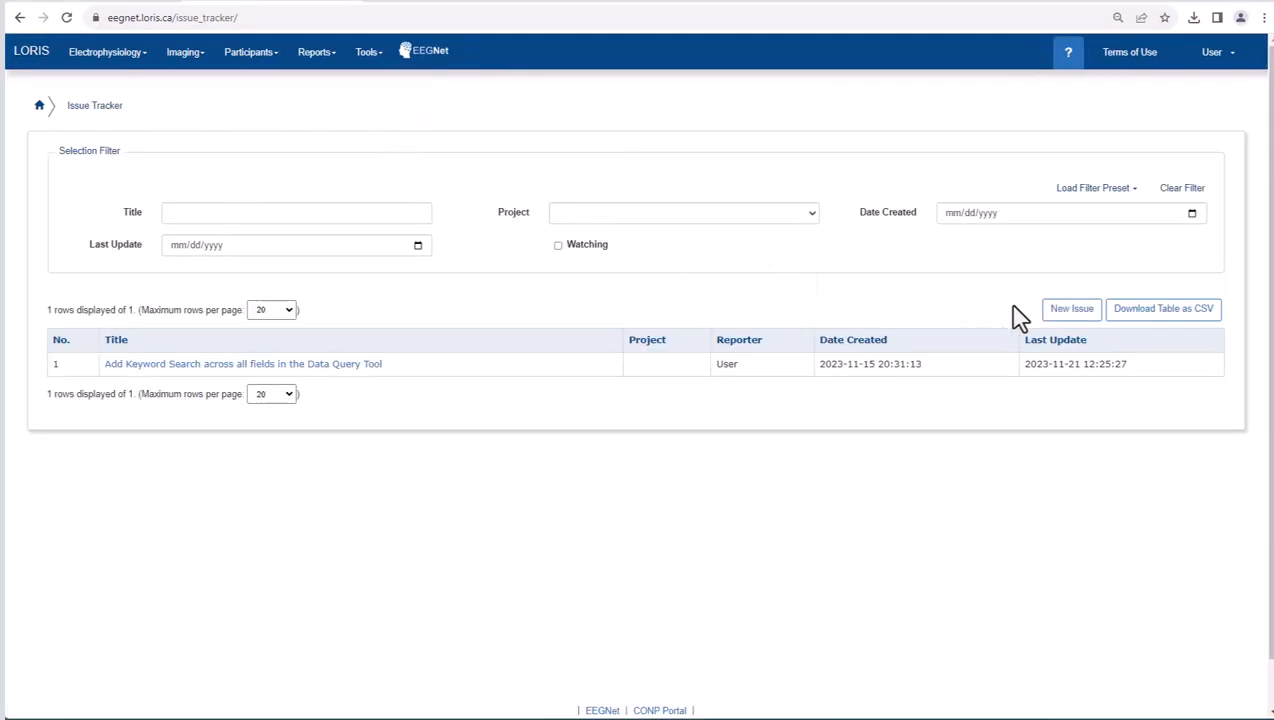
click(1070, 310)
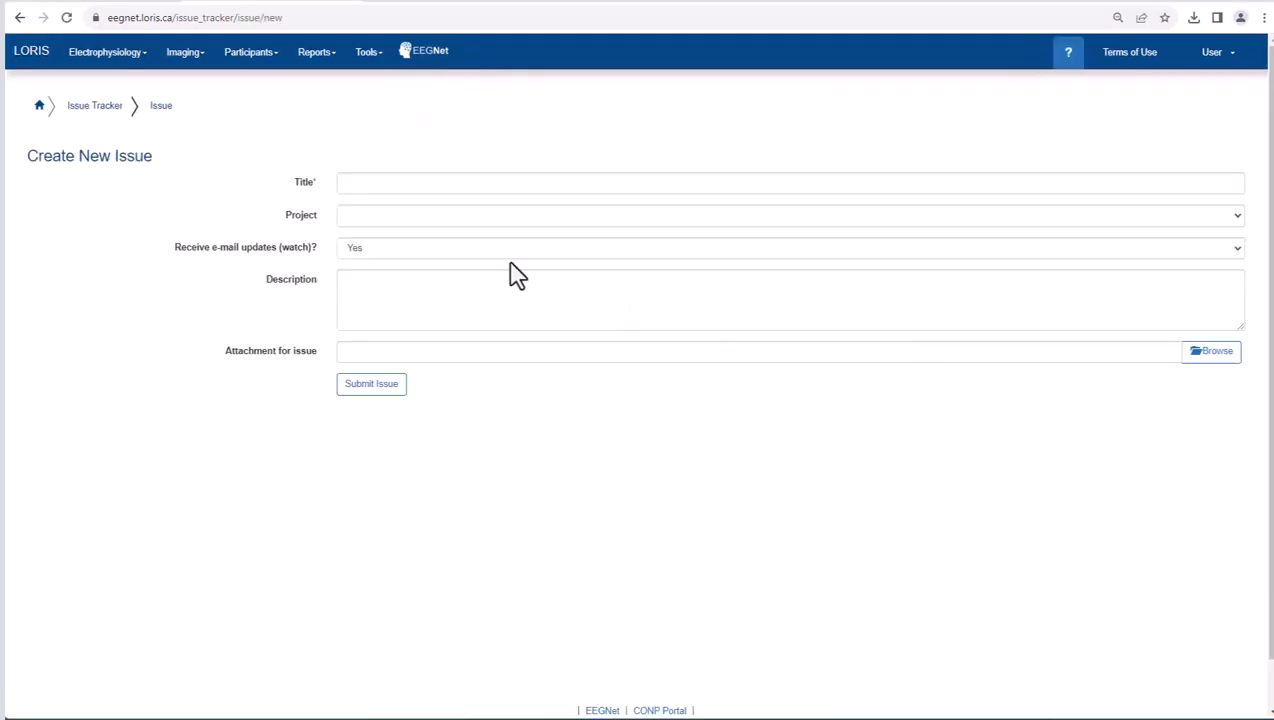
click(466, 220)
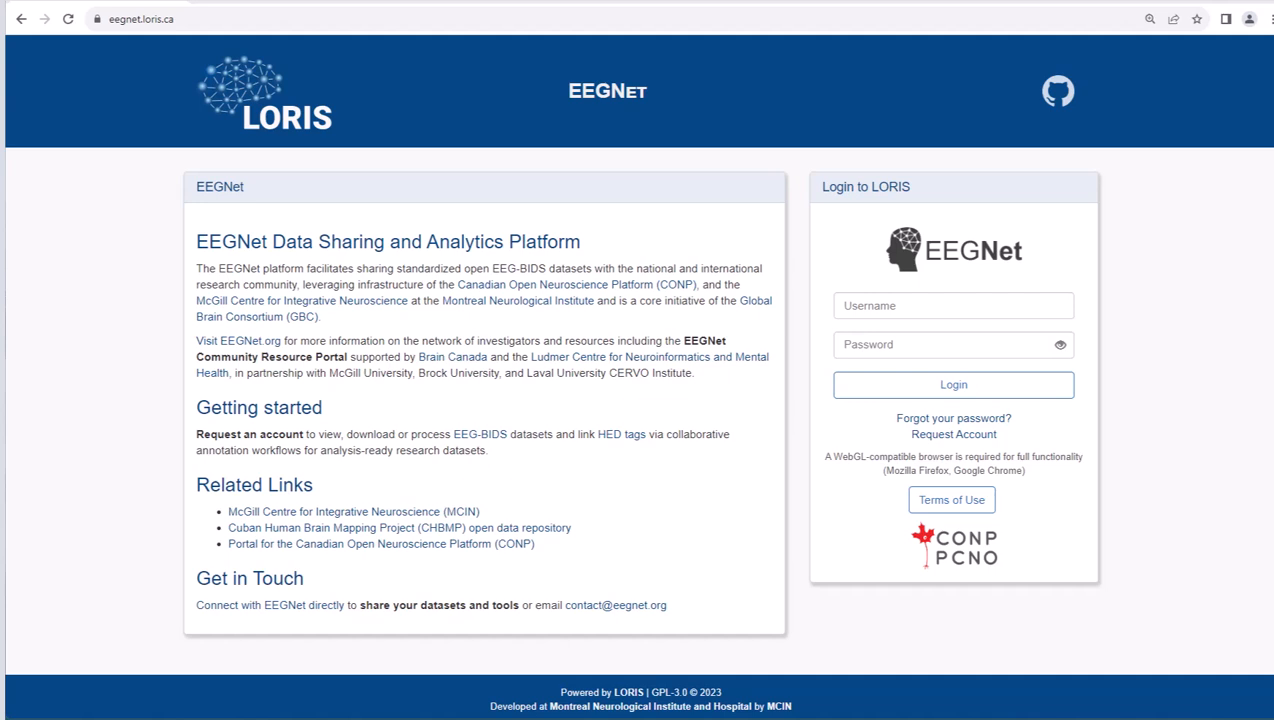
click(245, 18)
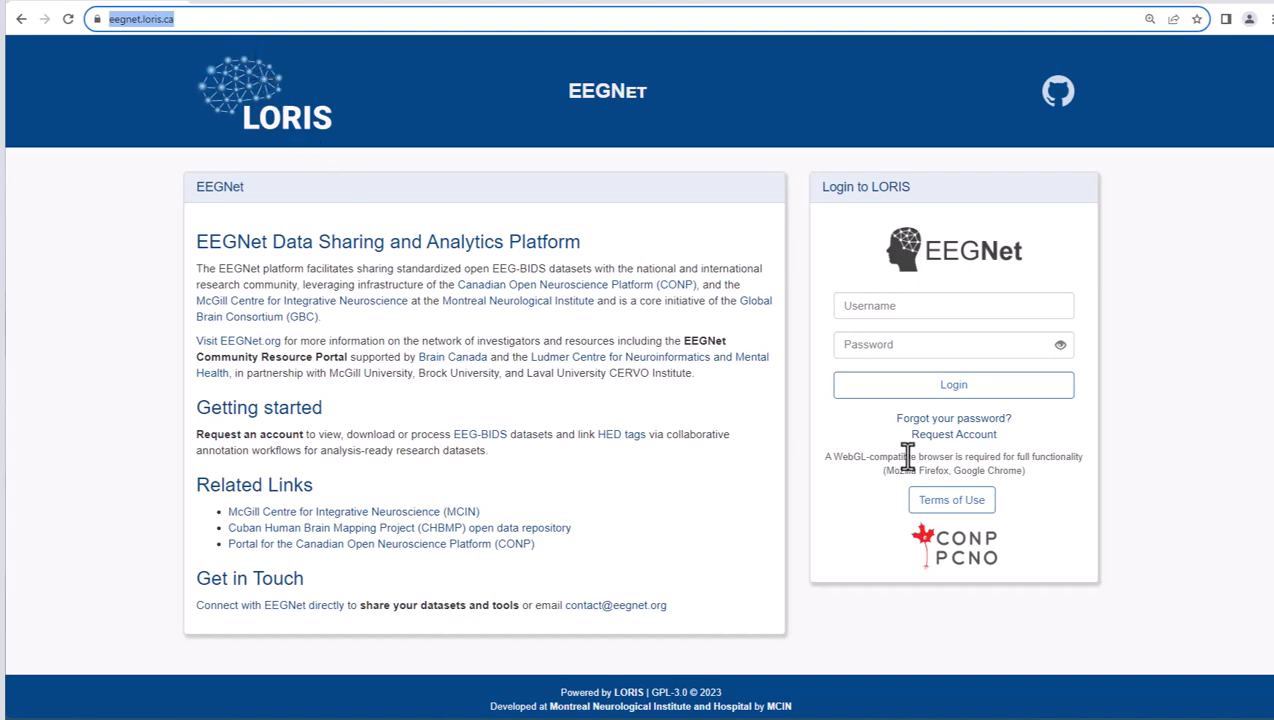